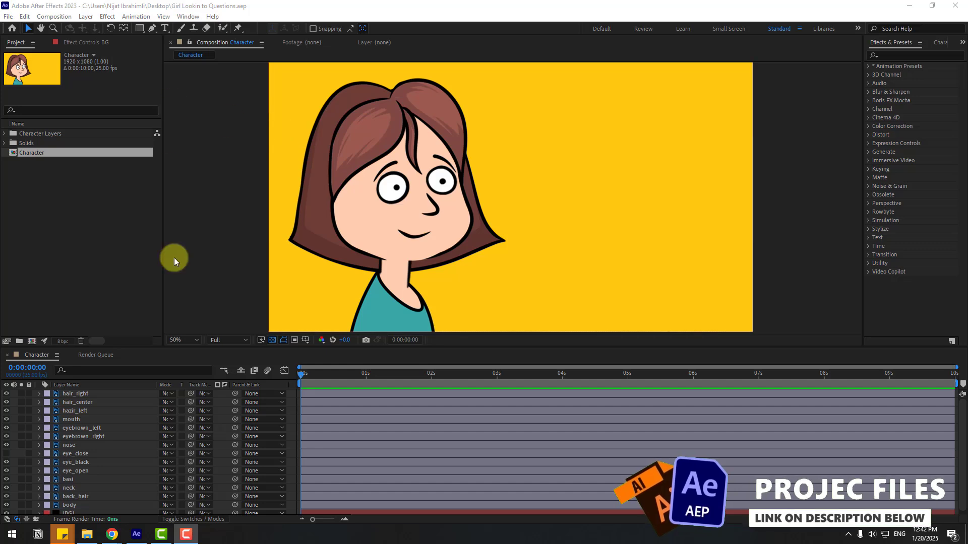
Step: Isolate the body layer and move its anchor point straight down to the bottom edge of the body
{"action": "scroll", "coordinate": [116, 428], "scroll_direction": "down", "scroll_amount": 1}
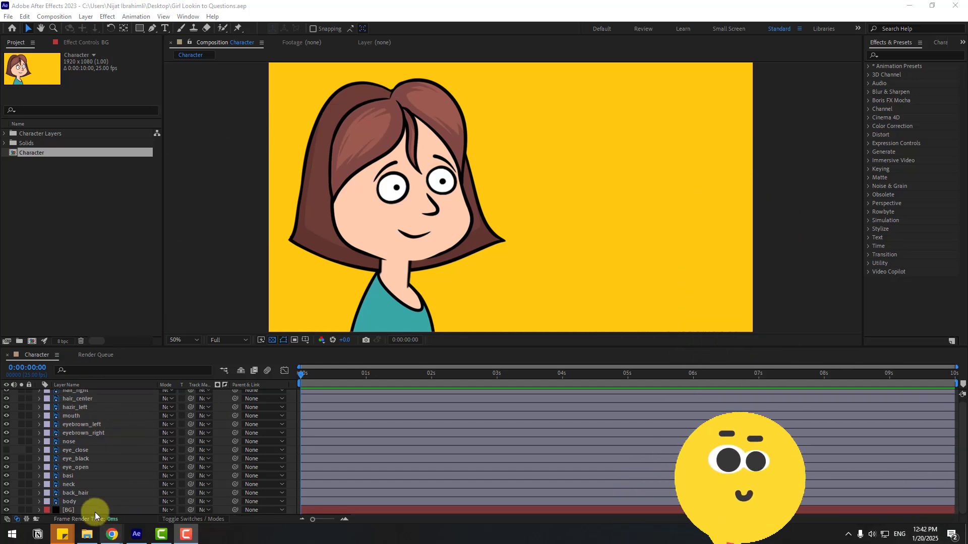
{"action": "left_click", "coordinate": [41, 501]}
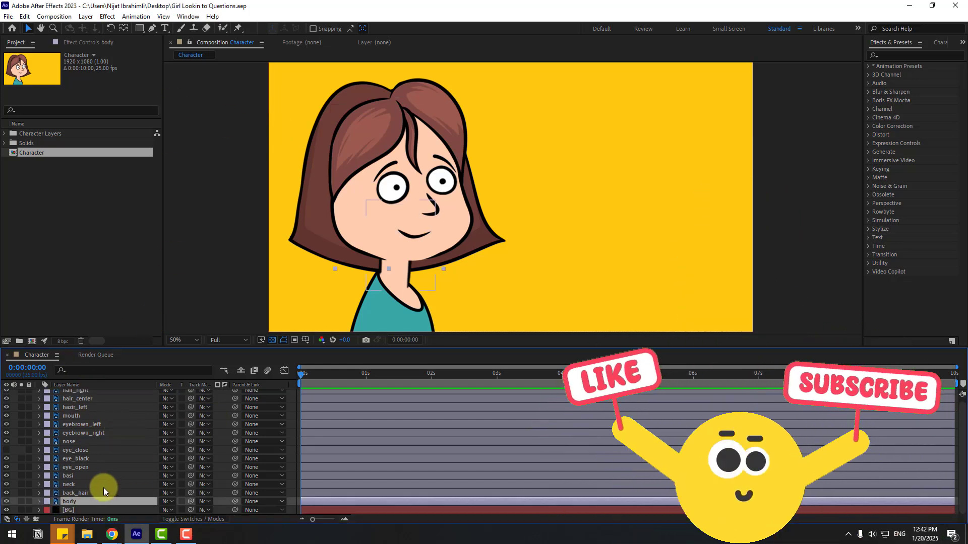
{"action": "left_click", "coordinate": [21, 501]}
{"action": "left_click_drag", "start_coordinate": [460, 216], "coordinate": [452, 80]}
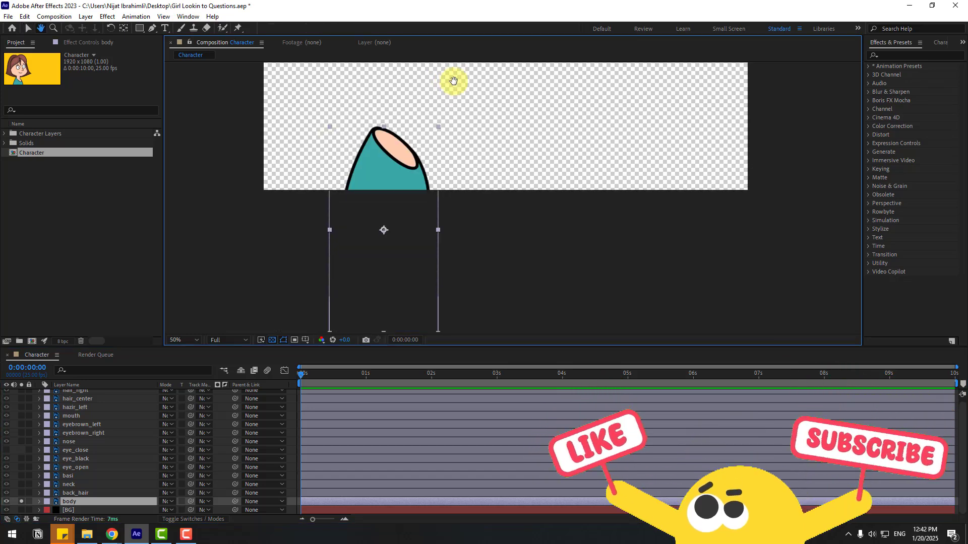
{"action": "left_click", "coordinate": [122, 30]}
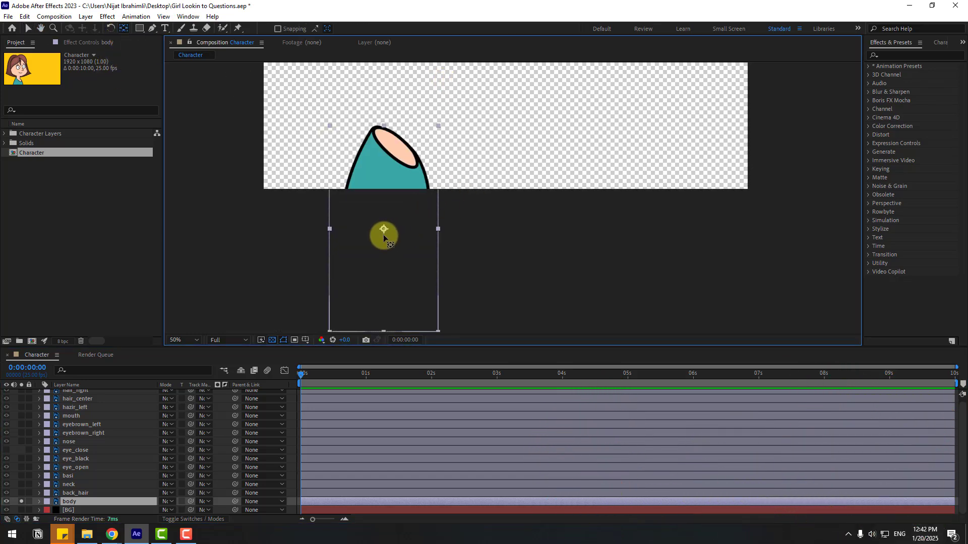
{"action": "left_click_drag", "start_coordinate": [383, 237], "coordinate": [379, 323]}
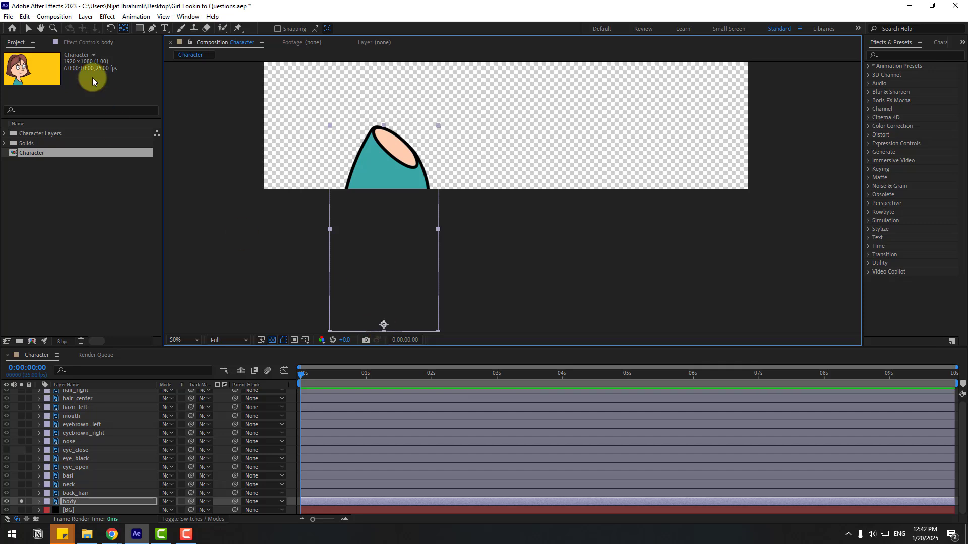
{"action": "left_click", "coordinate": [29, 30]}
{"action": "left_click_drag", "start_coordinate": [551, 219], "coordinate": [539, 239]}
{"action": "left_click_drag", "start_coordinate": [409, 267], "coordinate": [386, 286]}
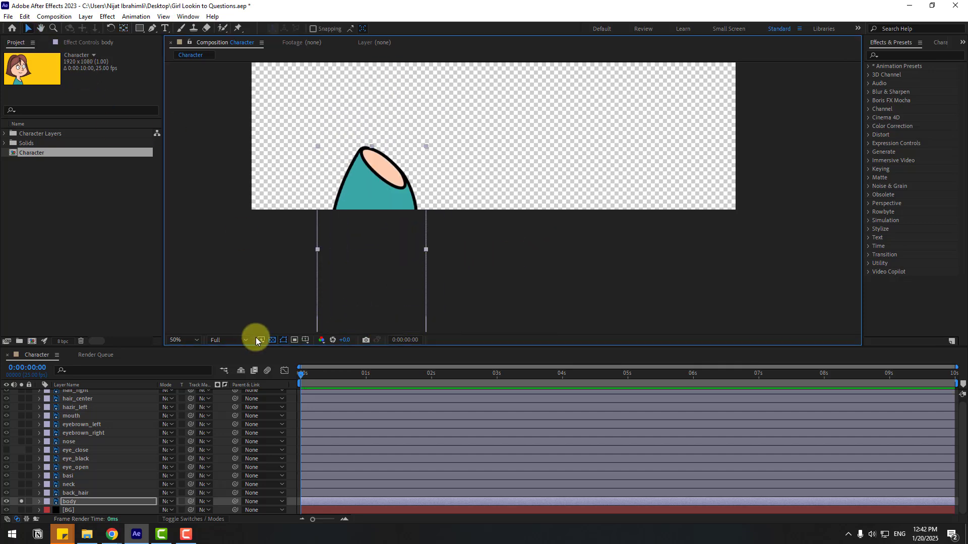
{"action": "left_click", "coordinate": [20, 503]}
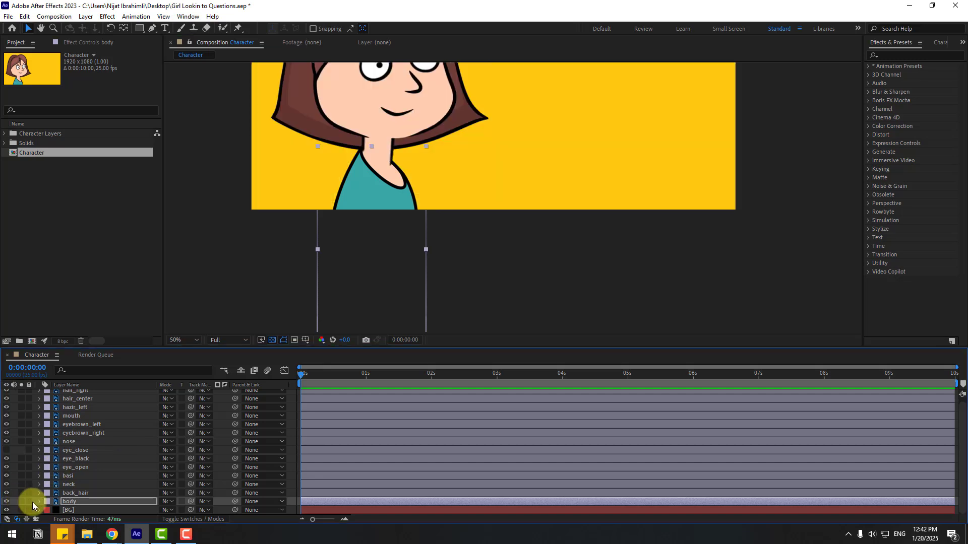
Step: Fit the composition in the viewer and parent the neck layer to the body layer
{"action": "left_click", "coordinate": [192, 340]}
{"action": "left_click", "coordinate": [69, 486]}
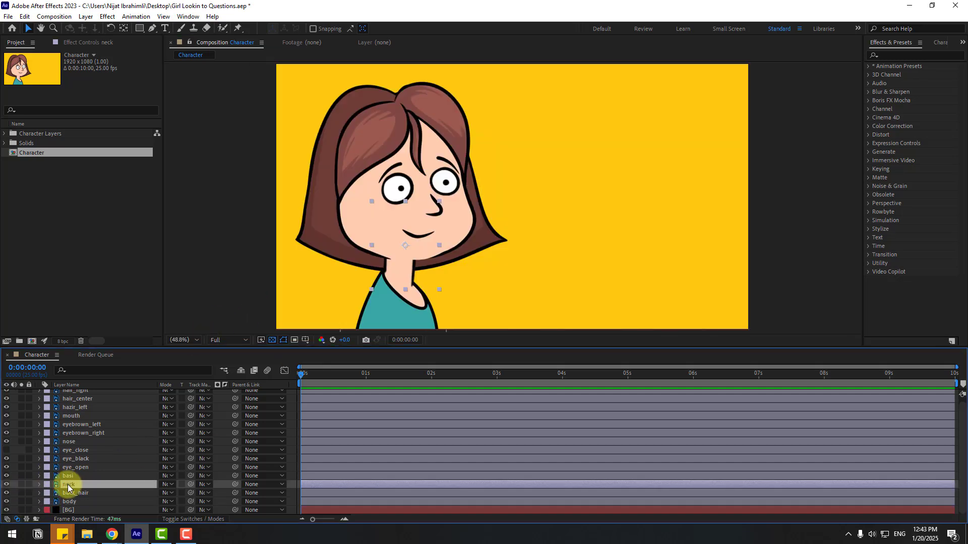
{"action": "left_click", "coordinate": [21, 484]}
{"action": "left_click", "coordinate": [21, 484]}
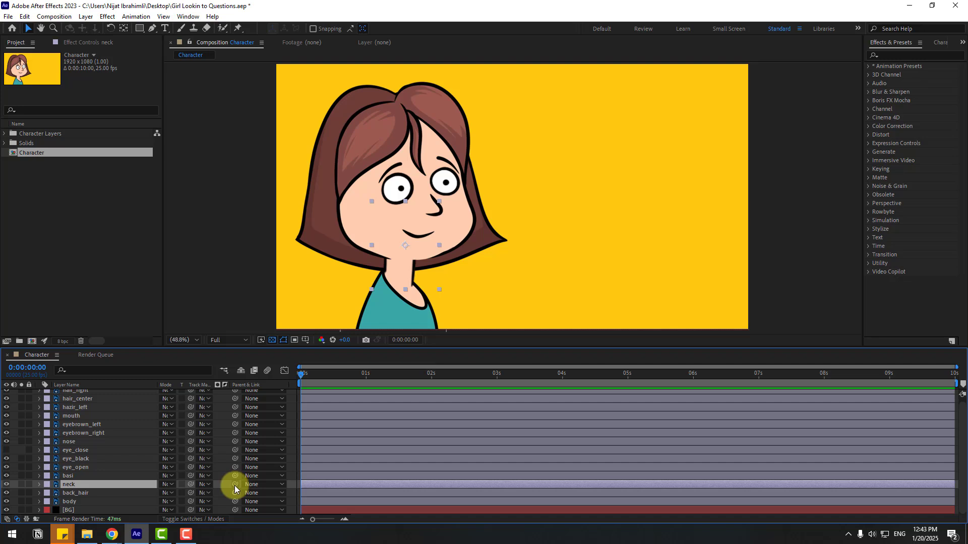
{"action": "left_click_drag", "start_coordinate": [235, 486], "coordinate": [69, 502]}
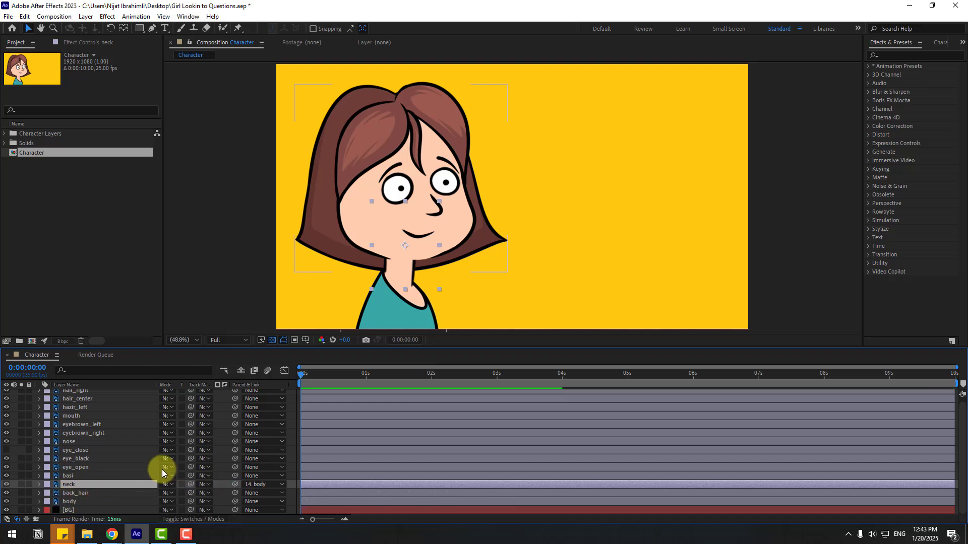
Step: Rename the basi layer as head
{"action": "left_click", "coordinate": [80, 479]}
{"action": "key", "text": "Return"}
{"action": "type", "text": "head"}
{"action": "key", "text": "Return"}
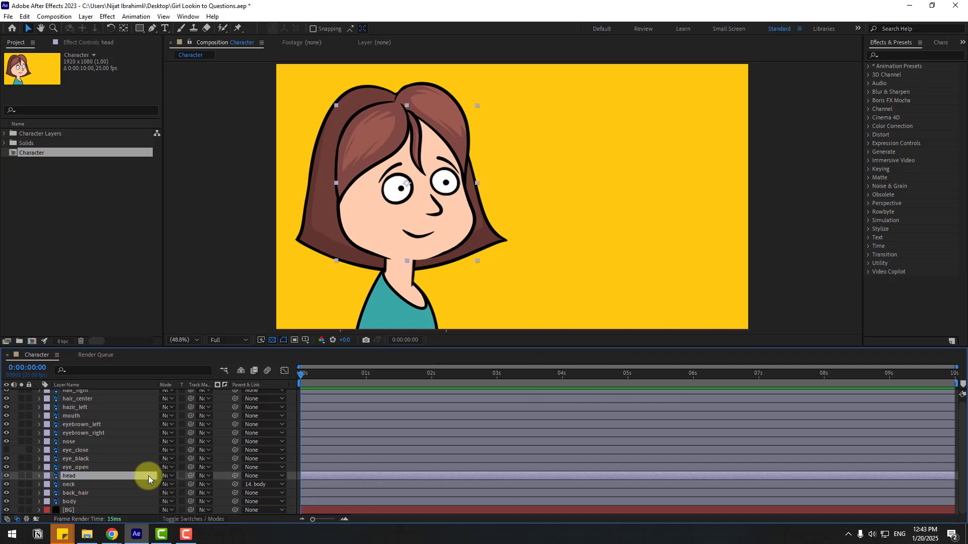
Step: Parent the head layer to body and the back_hair layer to head
{"action": "left_click_drag", "start_coordinate": [234, 477], "coordinate": [71, 502]}
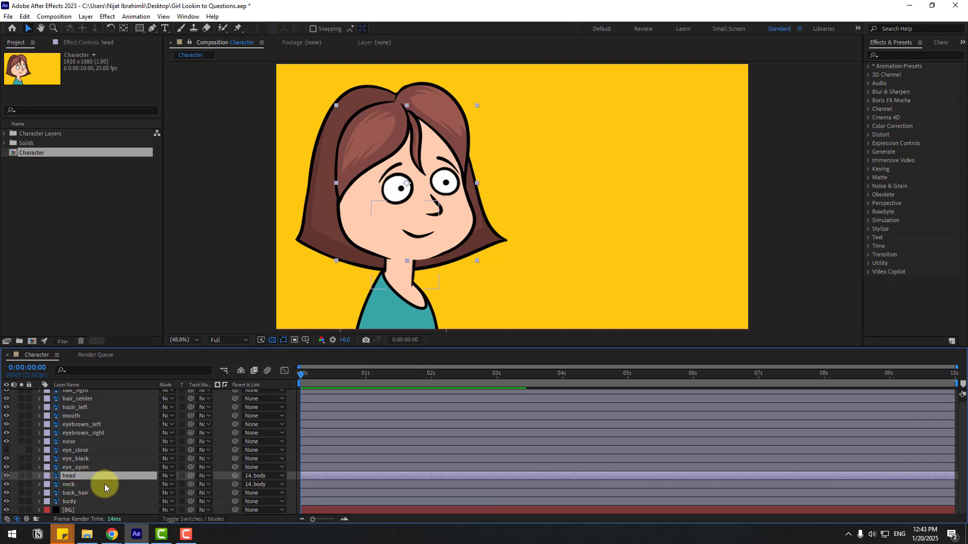
{"action": "left_click", "coordinate": [74, 495]}
{"action": "left_click_drag", "start_coordinate": [235, 493], "coordinate": [75, 479]}
Step: Try moving the head layer to test the parenting, and undo the move
{"action": "left_click", "coordinate": [75, 477]}
{"action": "left_click_drag", "start_coordinate": [436, 215], "coordinate": [466, 245]}
{"action": "key", "text": "ctrl+z"}
Step: Isolate the head layer and move its anchor point to the base of the face, where it meets the neck
{"action": "left_click", "coordinate": [22, 476]}
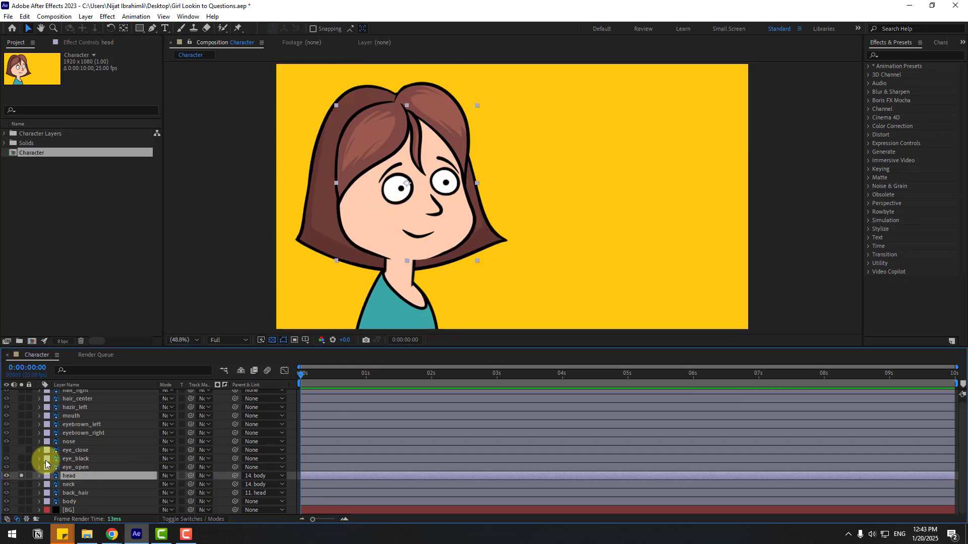
{"action": "left_click", "coordinate": [123, 29]}
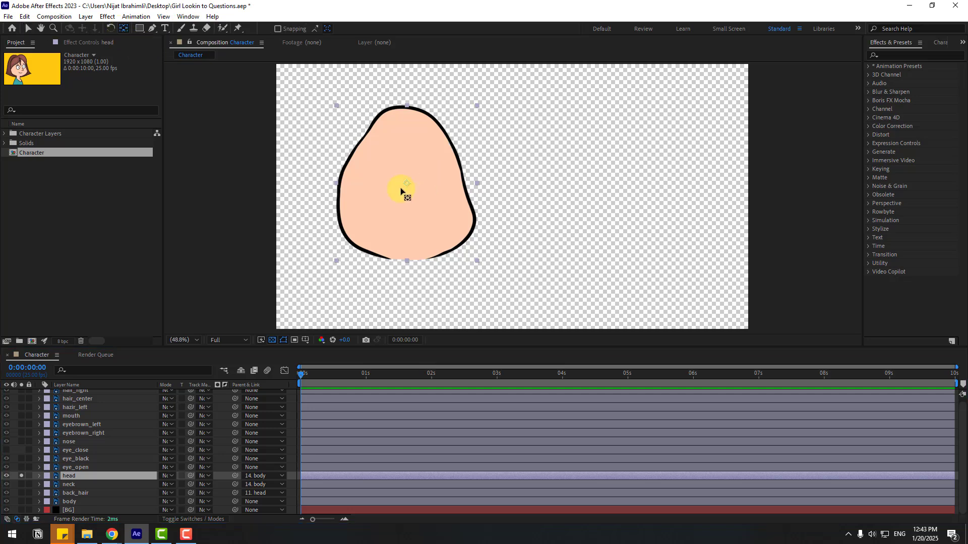
{"action": "left_click_drag", "start_coordinate": [405, 186], "coordinate": [398, 280]}
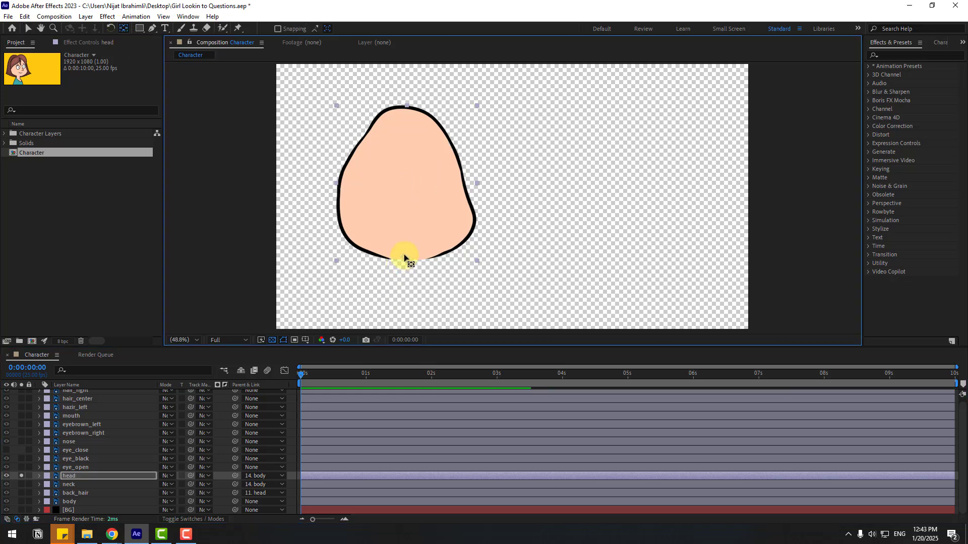
{"action": "left_click", "coordinate": [28, 29]}
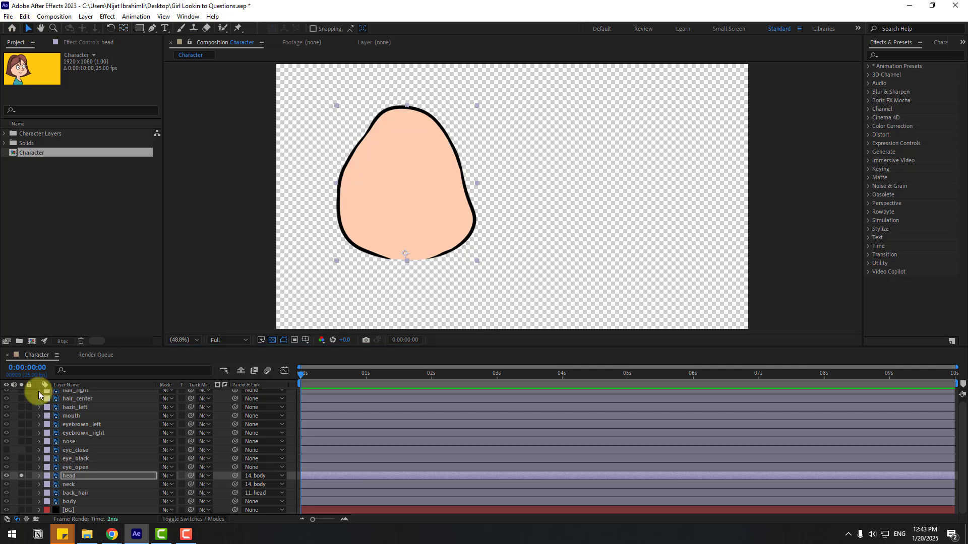
{"action": "left_click", "coordinate": [22, 476]}
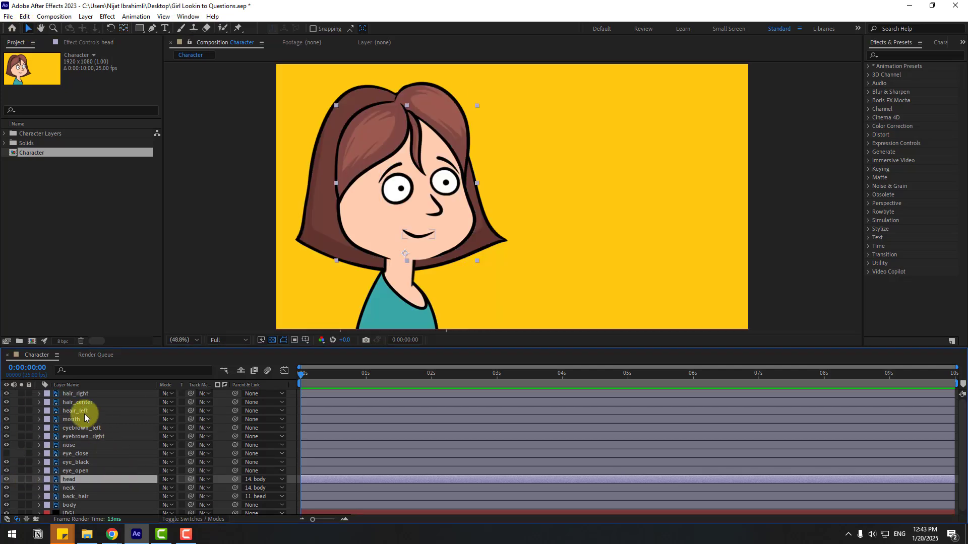
Step: Parent the heair_left, hair_center and hair_right layers together to the head layer
{"action": "left_click", "coordinate": [77, 412]}
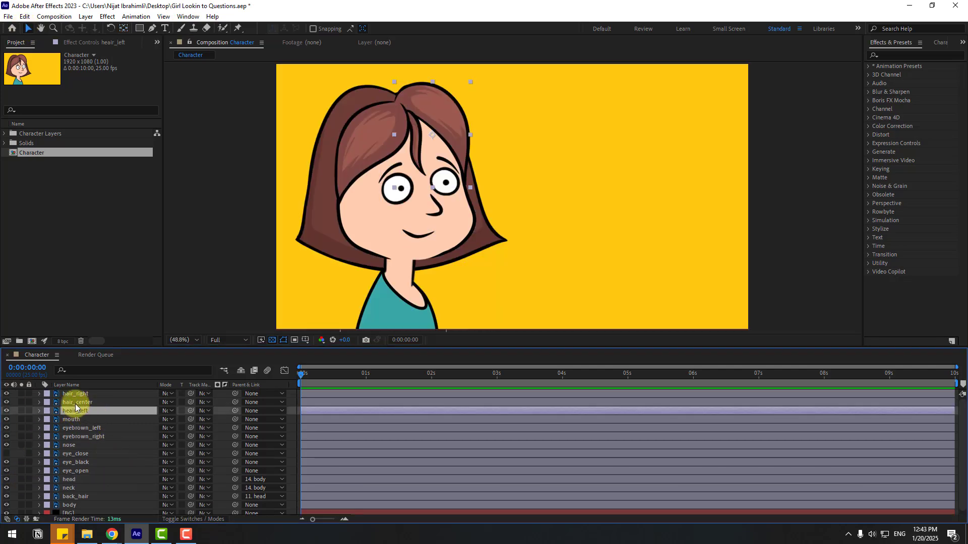
{"action": "left_click", "coordinate": [75, 404], "text": "ctrl"}
{"action": "left_click", "coordinate": [83, 394], "text": "ctrl"}
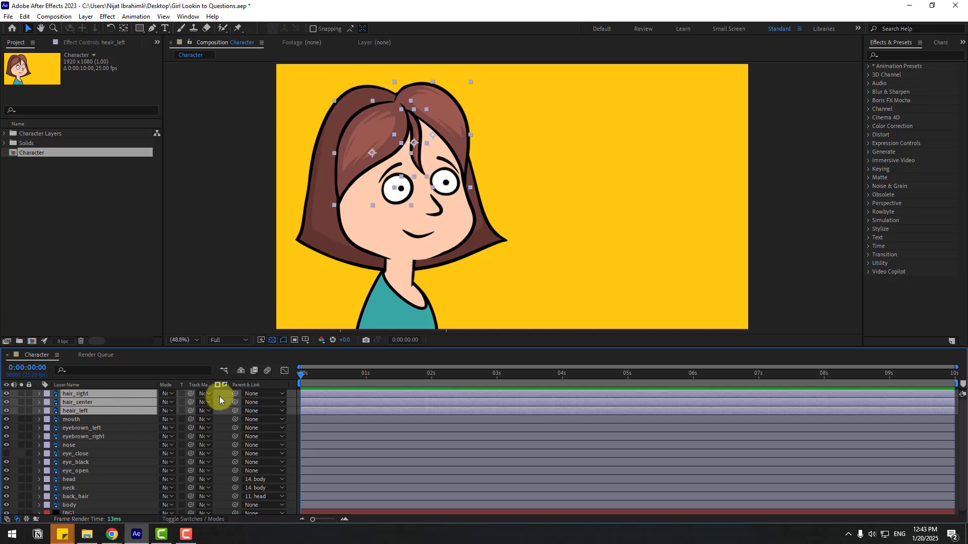
{"action": "left_click_drag", "start_coordinate": [235, 394], "coordinate": [71, 479]}
{"action": "left_click", "coordinate": [78, 428]}
Step: Isolate the heair_left layer and move its anchor point to the root of the lock at the hair parting
{"action": "left_click", "coordinate": [74, 411]}
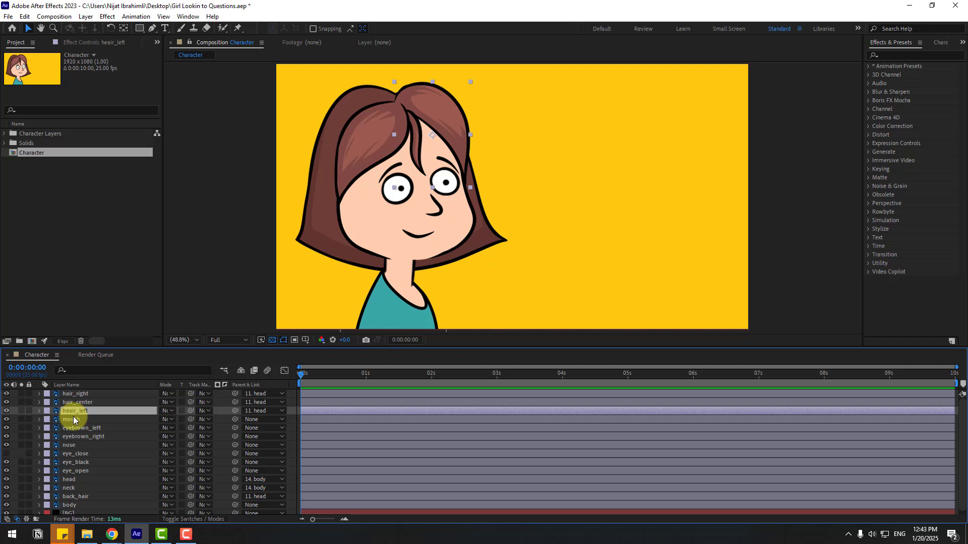
{"action": "left_click", "coordinate": [21, 411]}
{"action": "scroll", "coordinate": [439, 231], "scroll_direction": "up", "scroll_amount": 1}
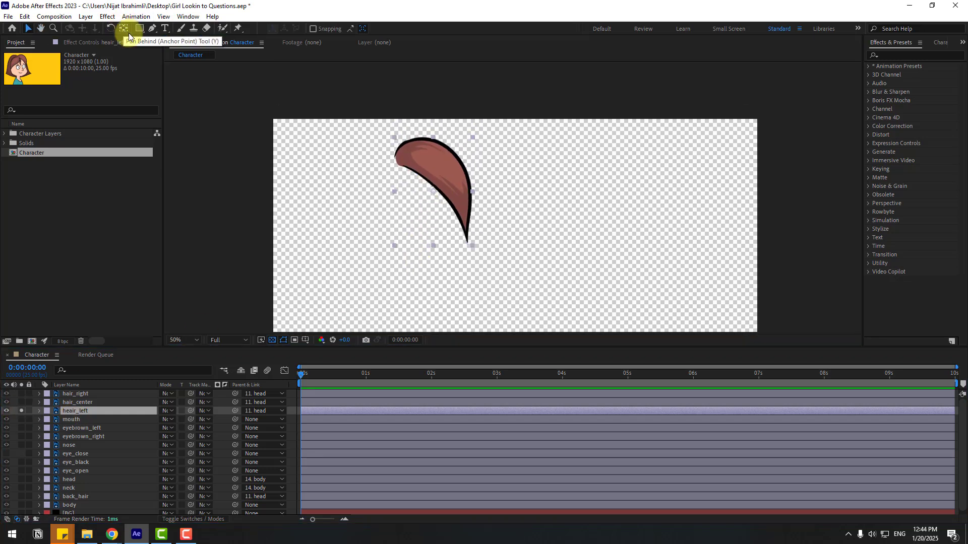
{"action": "left_click", "coordinate": [126, 32]}
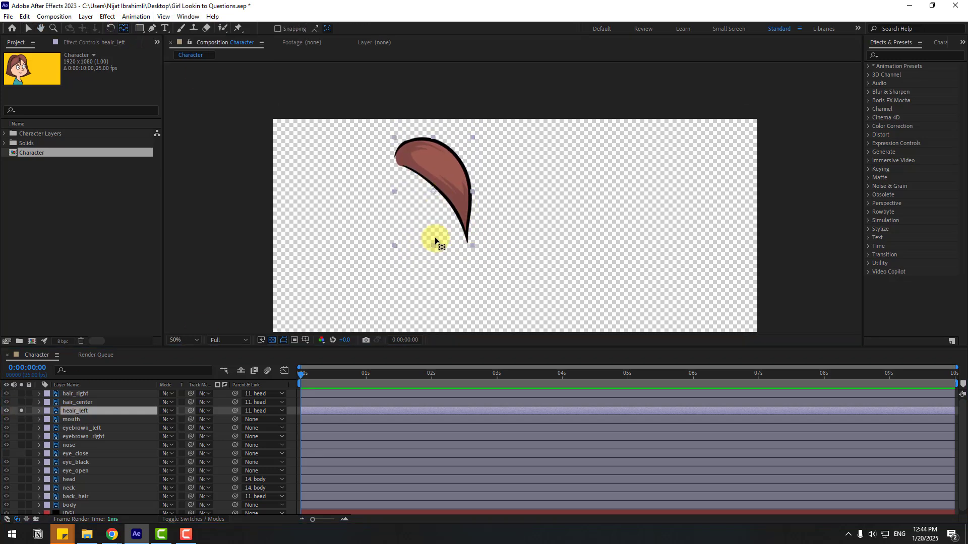
{"action": "left_click_drag", "start_coordinate": [434, 193], "coordinate": [401, 159]}
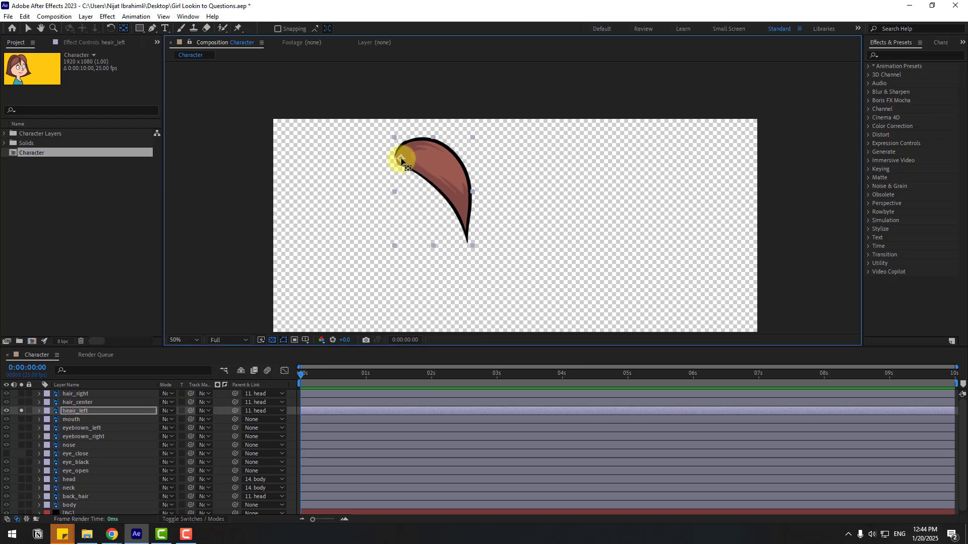
Step: Isolate the hair_center layer and move its anchor point to the upper tip of the strand
{"action": "left_click", "coordinate": [71, 403]}
{"action": "left_click", "coordinate": [22, 410]}
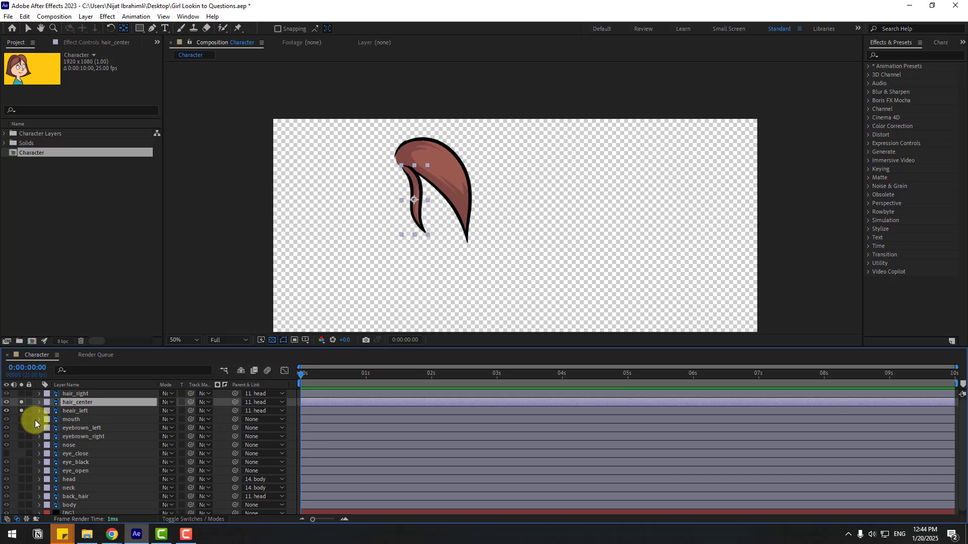
{"action": "left_click", "coordinate": [21, 411]}
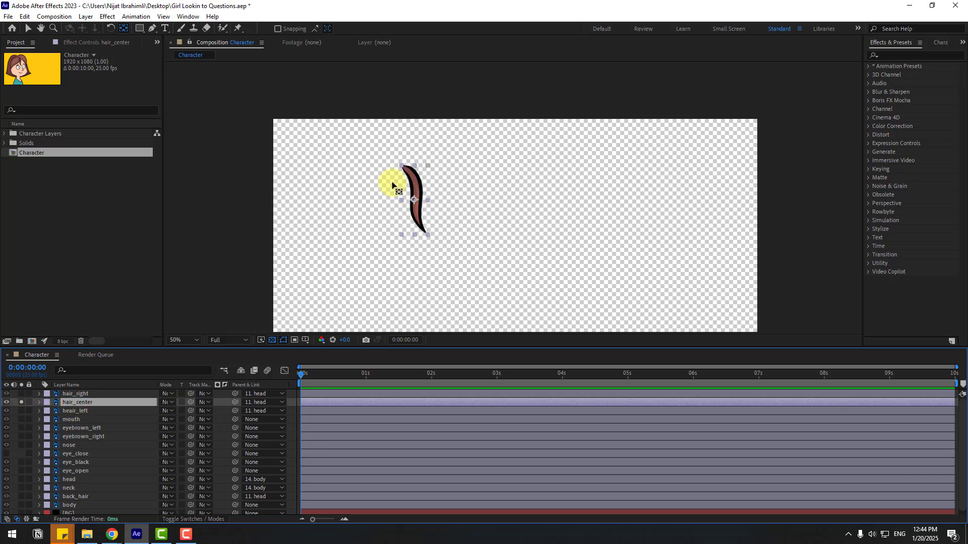
{"action": "left_click_drag", "start_coordinate": [417, 204], "coordinate": [403, 167]}
{"action": "left_click", "coordinate": [29, 29]}
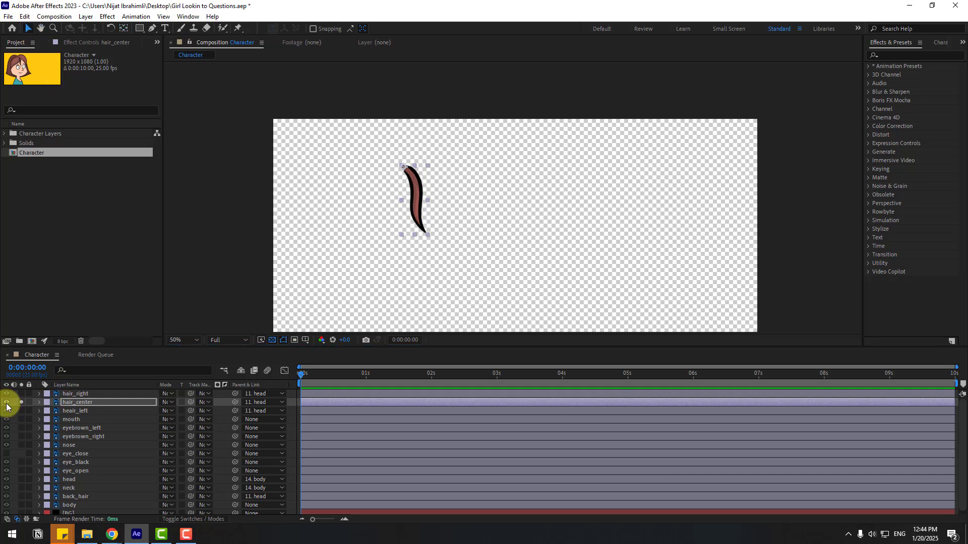
{"action": "left_click", "coordinate": [21, 402]}
Step: Isolate the hair_right layer and move its anchor point to the top of the lock near the parting
{"action": "left_click", "coordinate": [70, 394]}
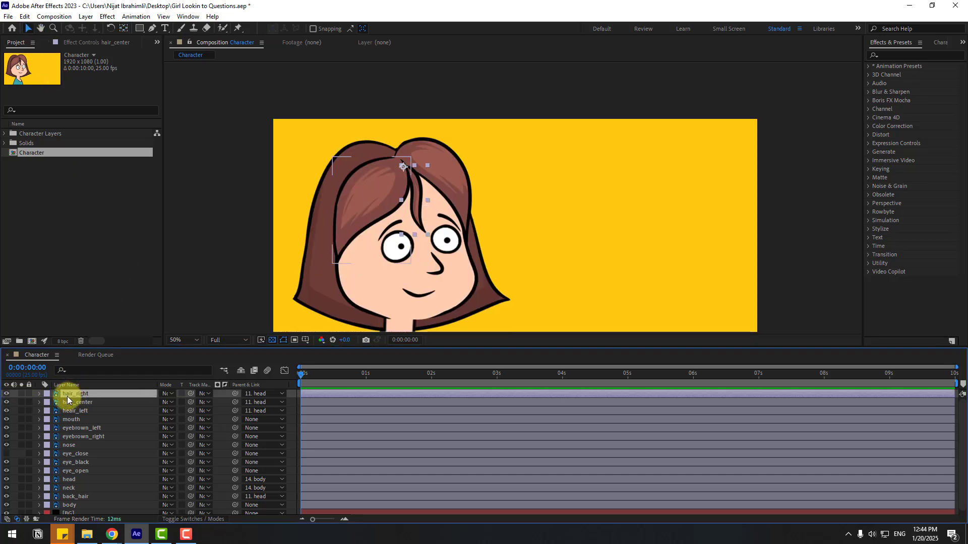
{"action": "left_click", "coordinate": [21, 394]}
{"action": "left_click", "coordinate": [124, 28]}
{"action": "left_click_drag", "start_coordinate": [372, 210], "coordinate": [395, 163]}
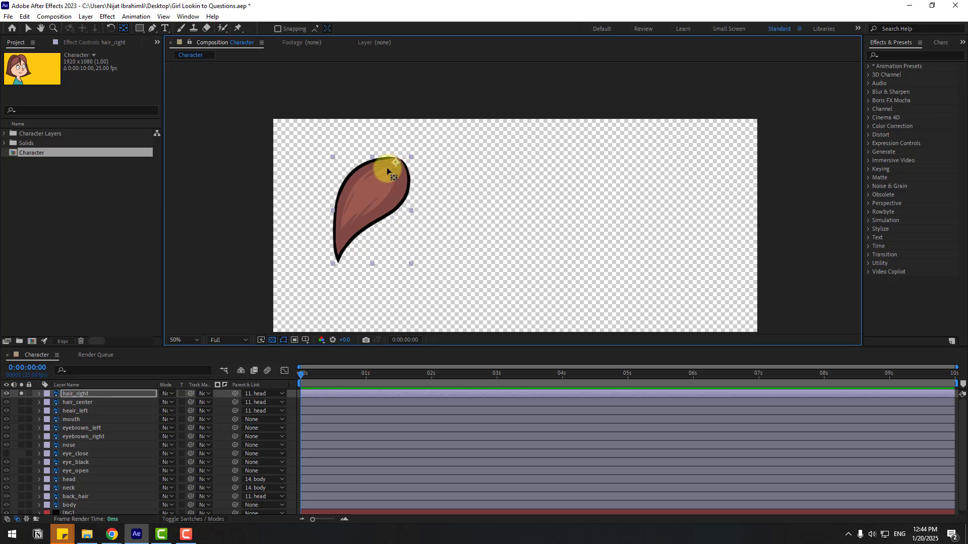
{"action": "left_click", "coordinate": [29, 29]}
{"action": "left_click", "coordinate": [22, 397]}
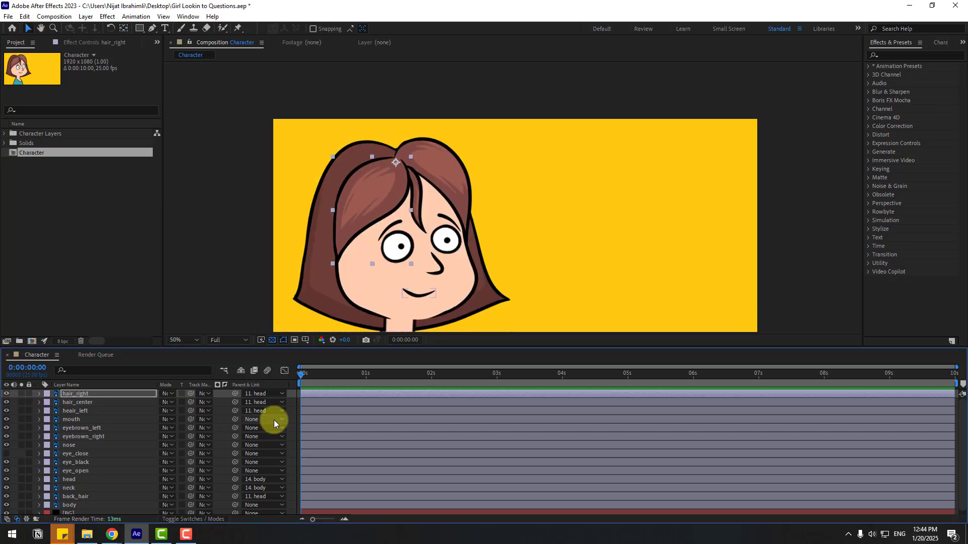
Step: Create a null object directly above the head layer
{"action": "left_click", "coordinate": [76, 479]}
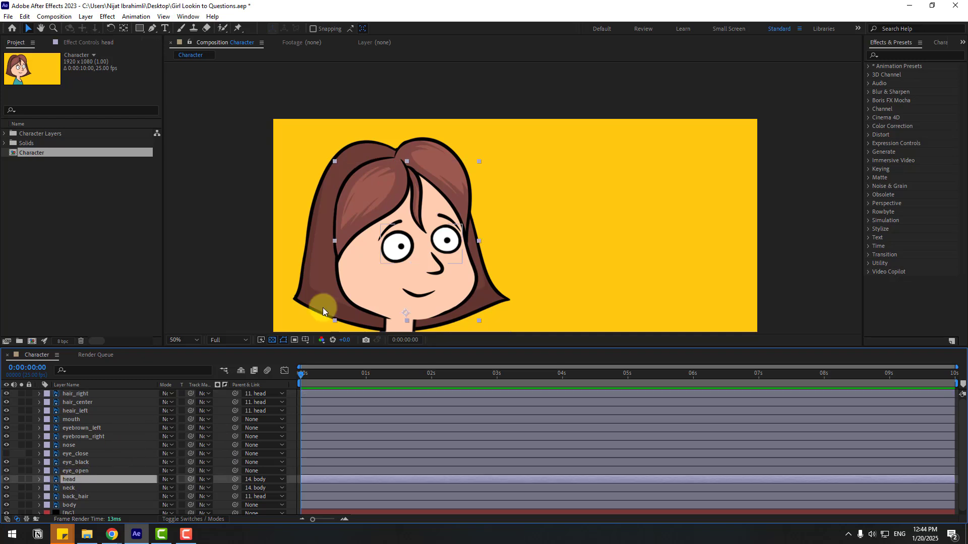
{"action": "left_click_drag", "start_coordinate": [374, 239], "coordinate": [380, 194]}
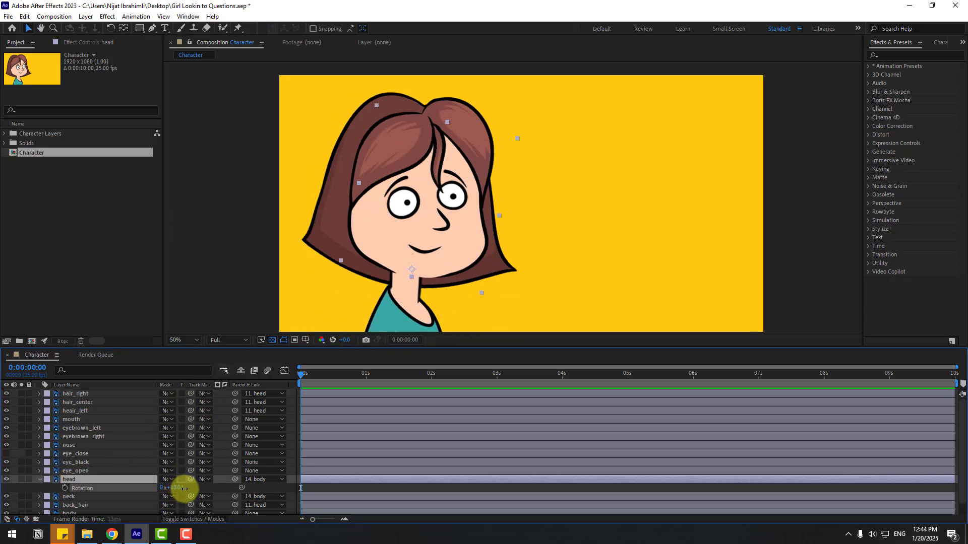
{"action": "left_click", "coordinate": [86, 17]}
{"action": "mouse_move", "coordinate": [101, 28]}
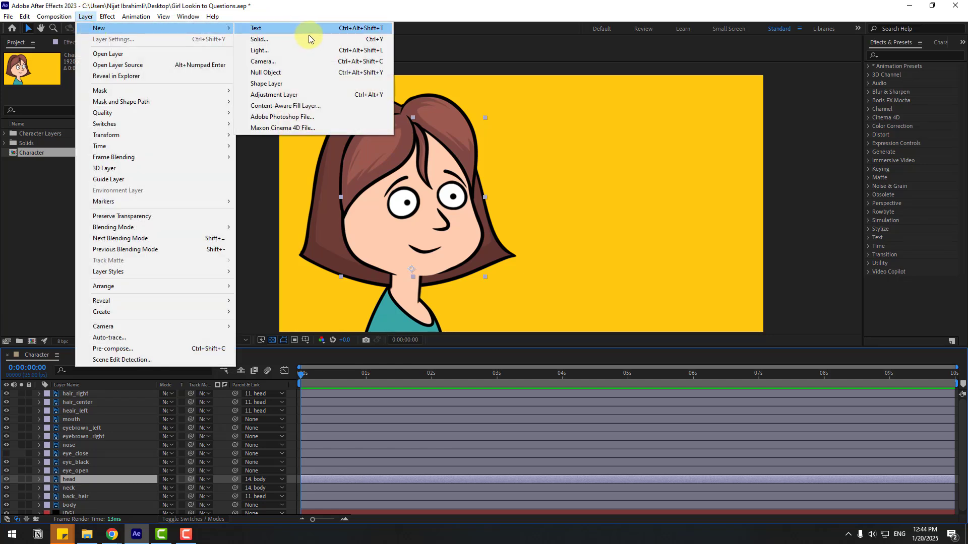
{"action": "left_click", "coordinate": [265, 73]}
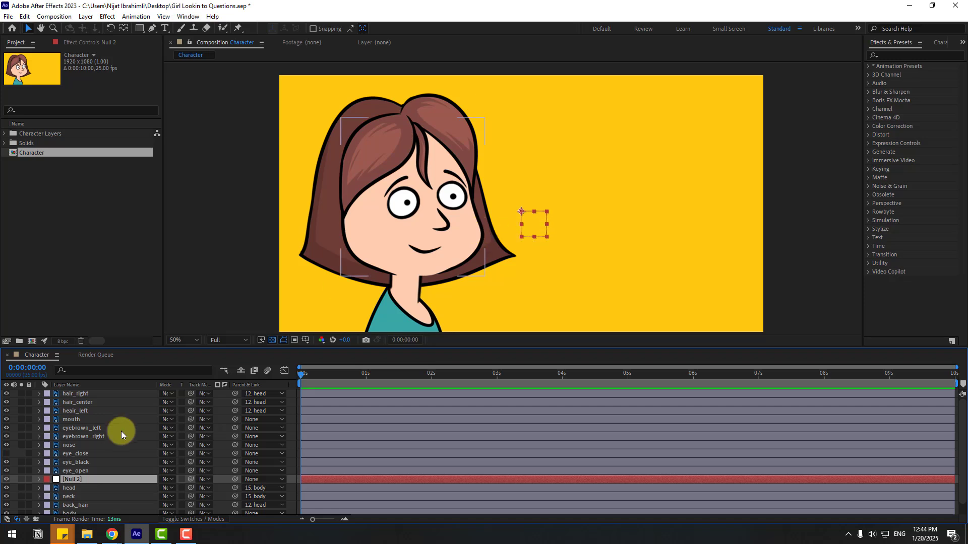
Step: Scale the null object up to about twice its size and centre its anchor point within it
{"action": "key", "text": "s"}
{"action": "left_click_drag", "start_coordinate": [174, 489], "coordinate": [232, 477]}
{"action": "key", "text": "s"}
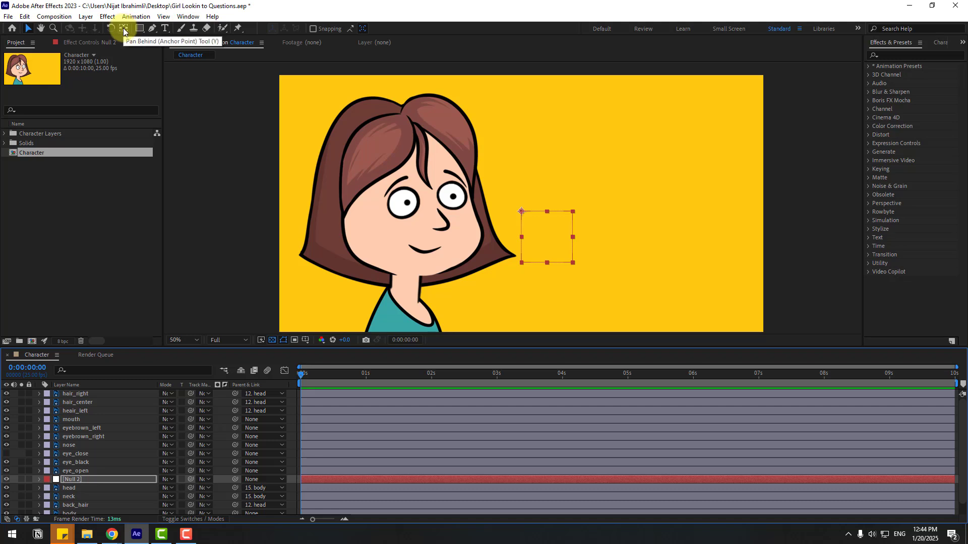
{"action": "key", "text": "ctrl+alt+Home"}
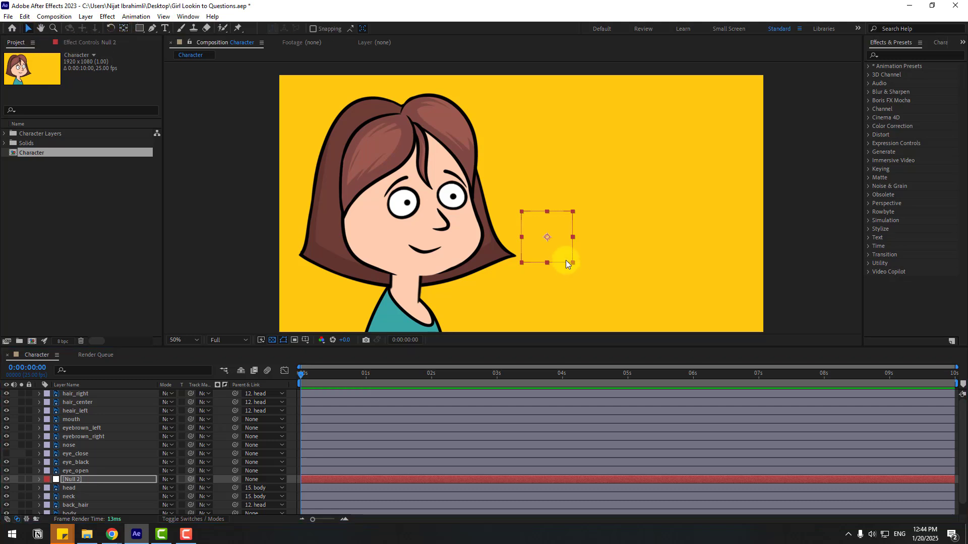
Step: Move the null object over the centre of the face and parent the mouth, both eyebrows, nose, eye_close, eye_black and eye_open layers to it
{"action": "left_click_drag", "start_coordinate": [566, 263], "coordinate": [443, 244]}
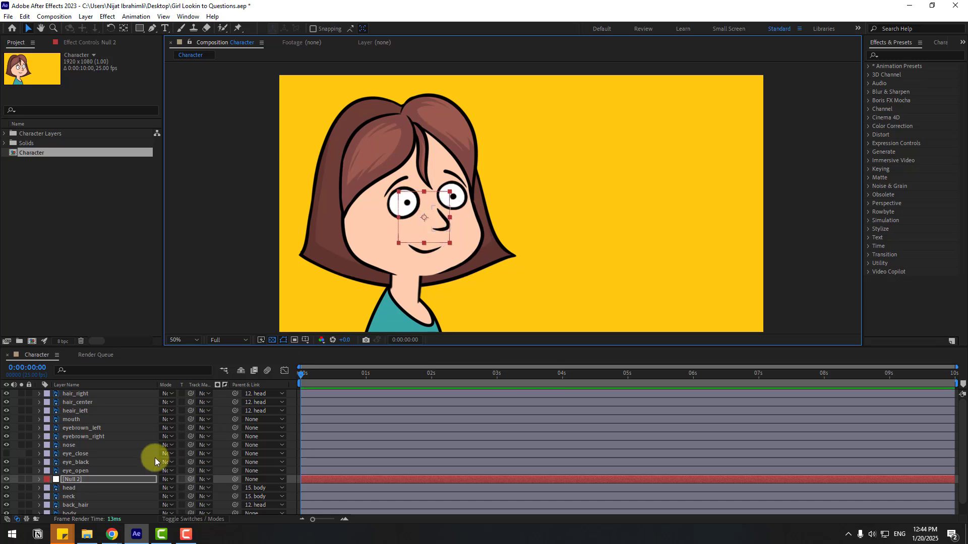
{"action": "left_click", "coordinate": [77, 470]}
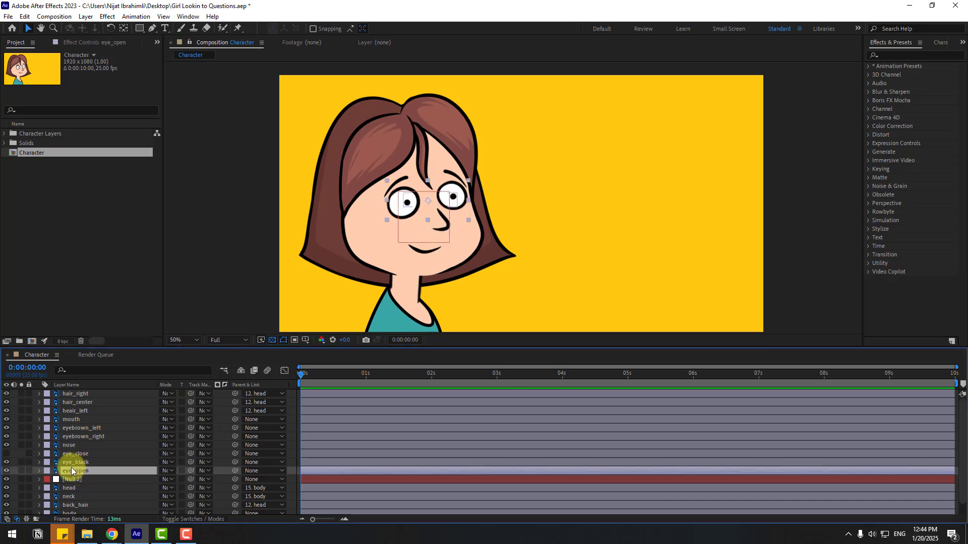
{"action": "left_click", "coordinate": [77, 463], "text": "ctrl"}
{"action": "left_click", "coordinate": [71, 454], "text": "ctrl"}
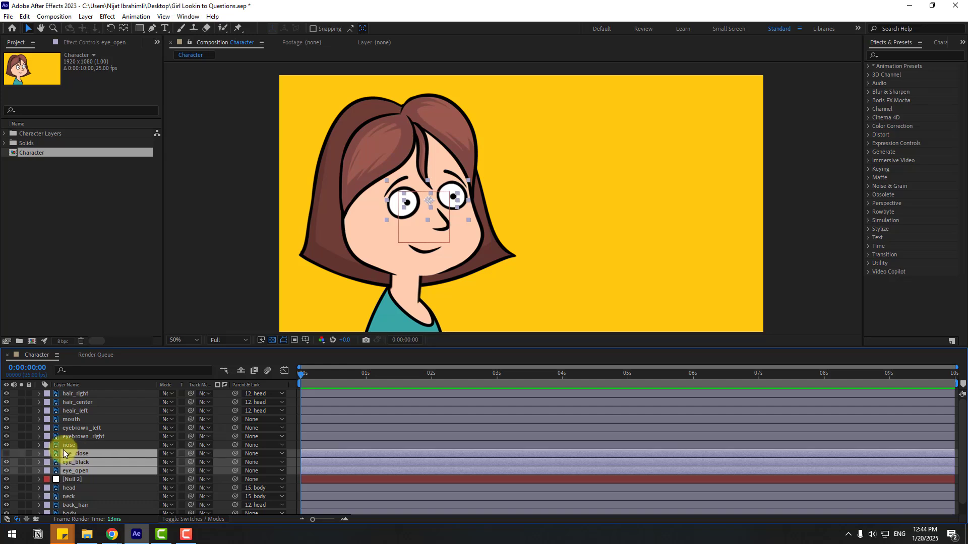
{"action": "left_click", "coordinate": [67, 446], "text": "ctrl"}
{"action": "left_click", "coordinate": [78, 437], "text": "ctrl"}
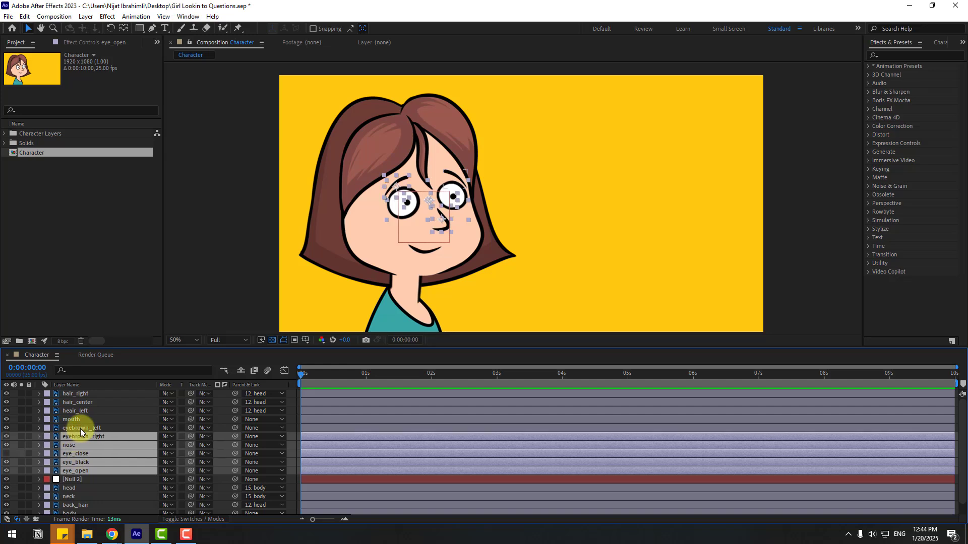
{"action": "left_click", "coordinate": [79, 437], "text": "ctrl"}
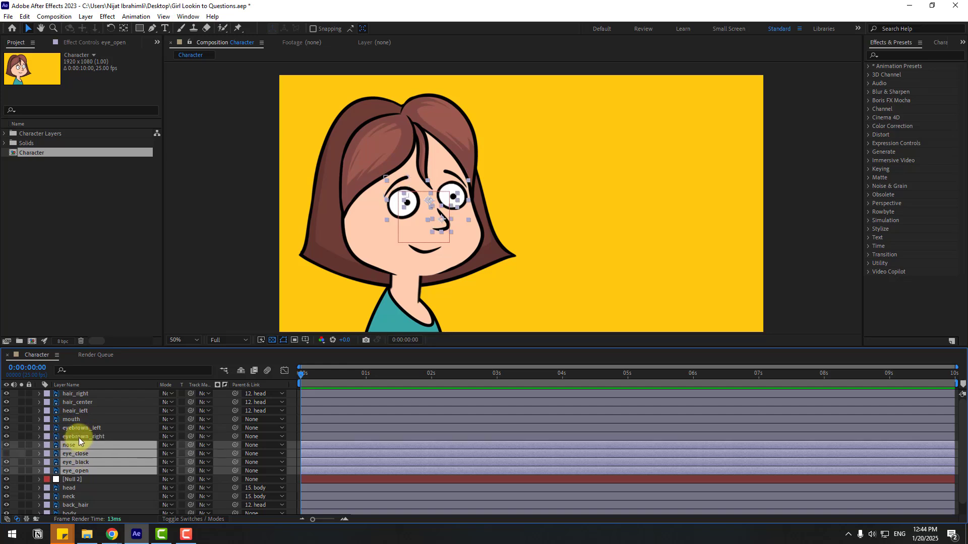
{"action": "left_click", "coordinate": [78, 437], "text": "ctrl"}
{"action": "left_click", "coordinate": [71, 428], "text": "ctrl"}
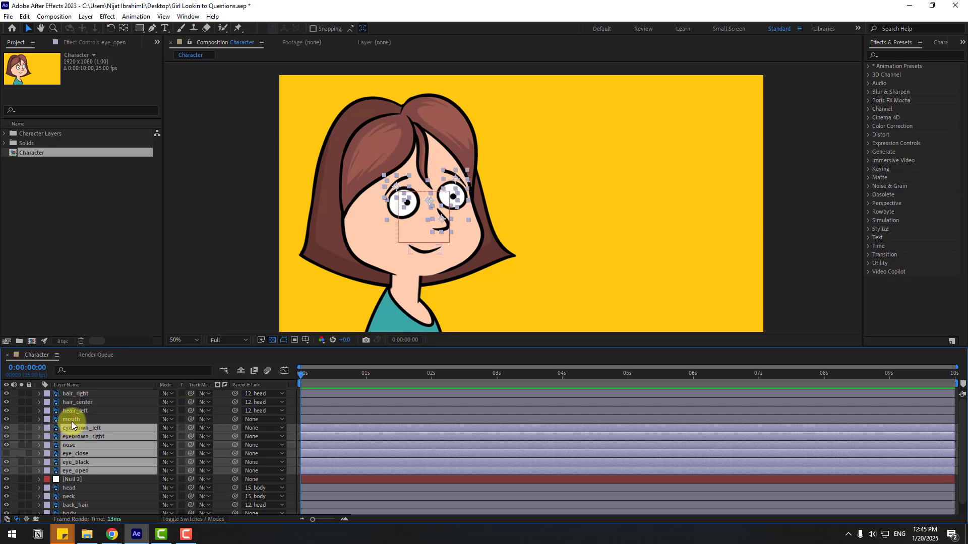
{"action": "left_click", "coordinate": [71, 420], "text": "ctrl"}
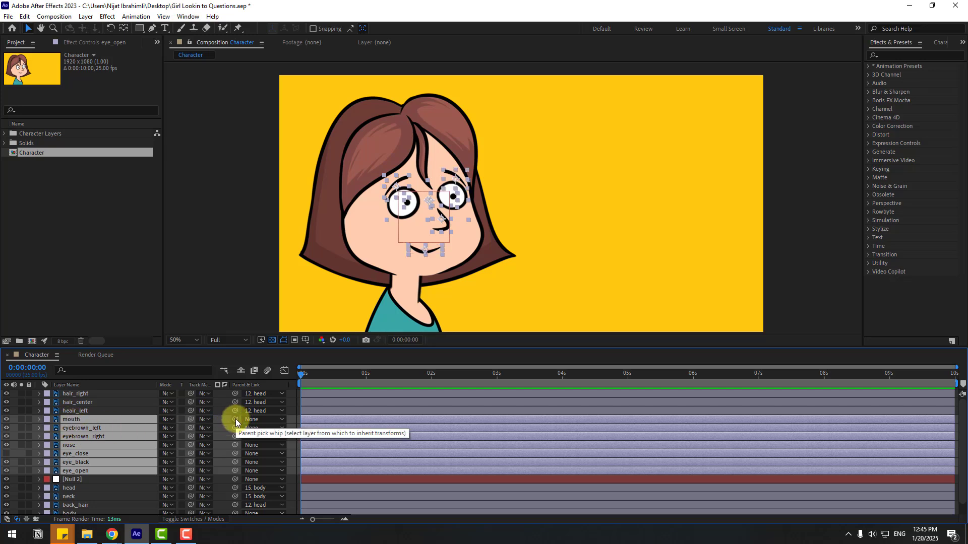
{"action": "left_click_drag", "start_coordinate": [235, 419], "coordinate": [75, 480]}
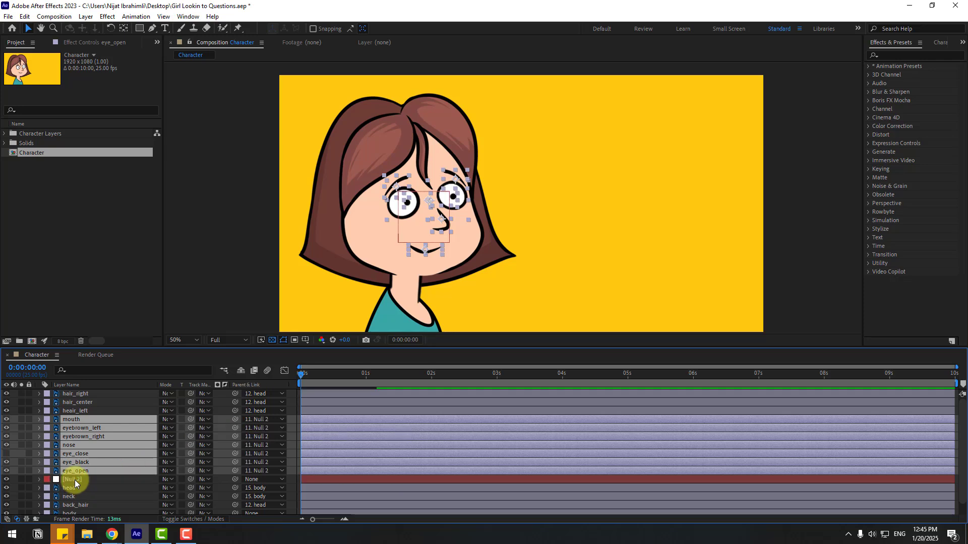
Step: Try shifting the null object to test its control over the facial features, and undo the move
{"action": "left_click", "coordinate": [75, 480]}
{"action": "mouse_move", "coordinate": [411, 232]}
{"action": "left_mouse_down"}
{"action": "mouse_move", "coordinate": [420, 237]}
{"action": "mouse_move", "coordinate": [398, 191]}
{"action": "mouse_move", "coordinate": [401, 215]}
{"action": "mouse_move", "coordinate": [403, 187]}
{"action": "mouse_move", "coordinate": [403, 234]}
{"action": "mouse_move", "coordinate": [418, 233]}
{"action": "mouse_move", "coordinate": [408, 235]}
{"action": "left_mouse_up"}
{"action": "key", "text": "ctrl+z"}
Step: Rename the null object FACE CONTROLLER and parent it to the head layer
{"action": "left_click", "coordinate": [76, 481]}
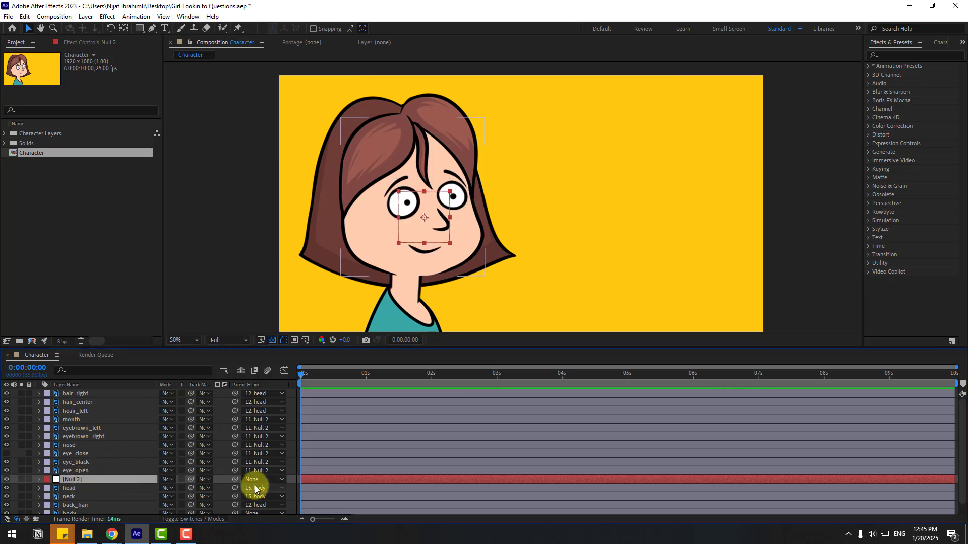
{"action": "key", "text": "Return"}
{"action": "type", "text": "FACE C"}
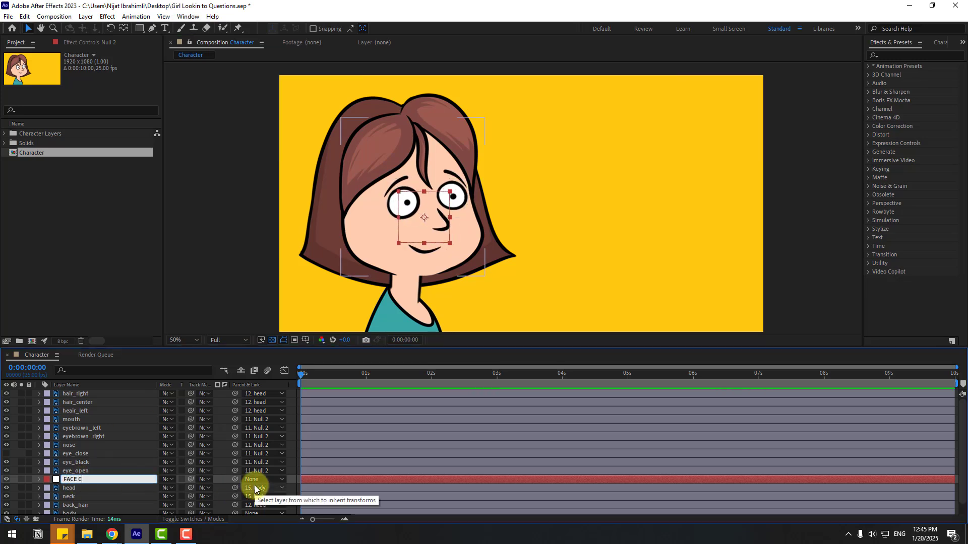
{"action": "type", "text": "ONTROLLER"}
{"action": "key", "text": "Return"}
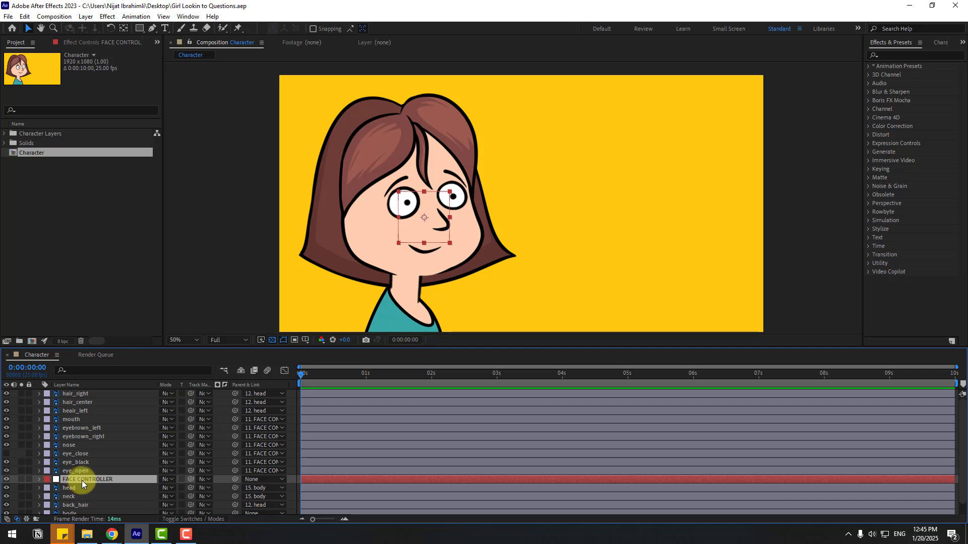
{"action": "left_click_drag", "start_coordinate": [235, 479], "coordinate": [70, 488]}
Step: Test the head rig by rotating the head layer about 6°, and undo the rotation
{"action": "left_click", "coordinate": [70, 488]}
{"action": "key", "text": "r"}
{"action": "left_click_drag", "start_coordinate": [172, 500], "coordinate": [190, 490]}
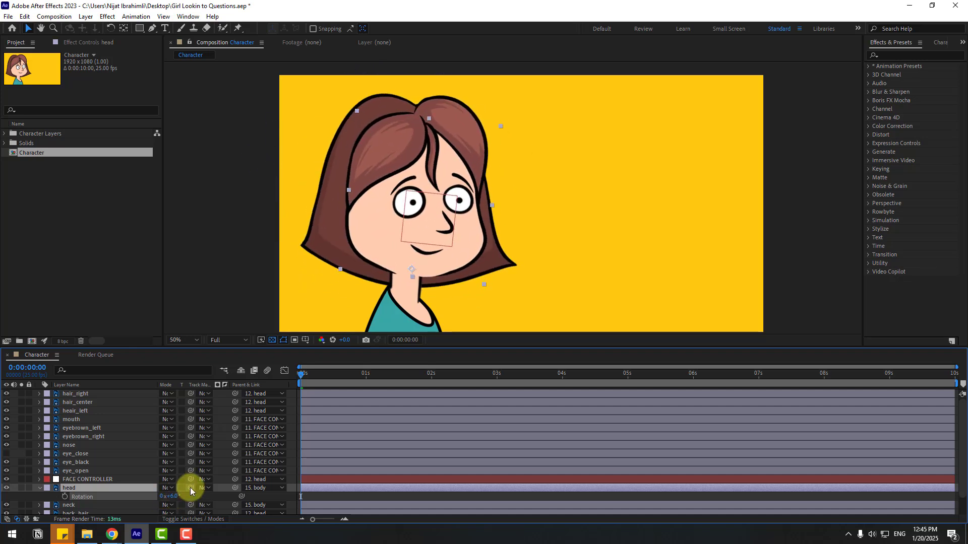
{"action": "key", "text": "ctrl+z"}
{"action": "left_click", "coordinate": [39, 488]}
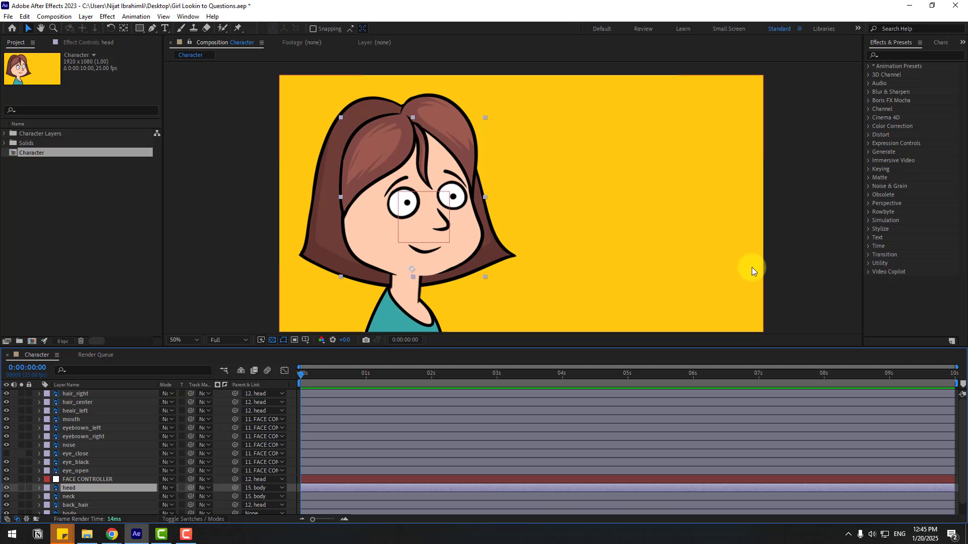
Step: Create a "?" text layer at 759 px and position it in the empty yellow area beside the girl
{"action": "left_click", "coordinate": [810, 225]}
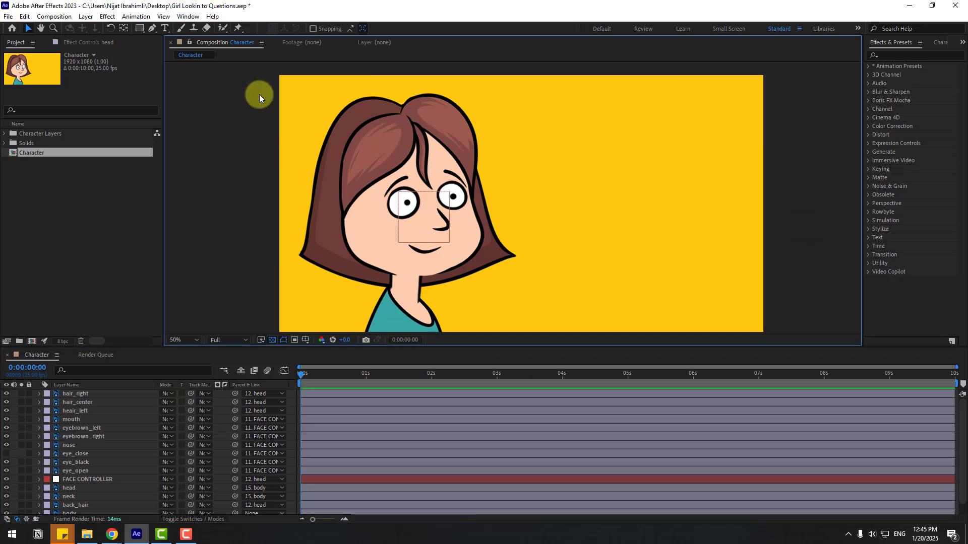
{"action": "left_click", "coordinate": [165, 28]}
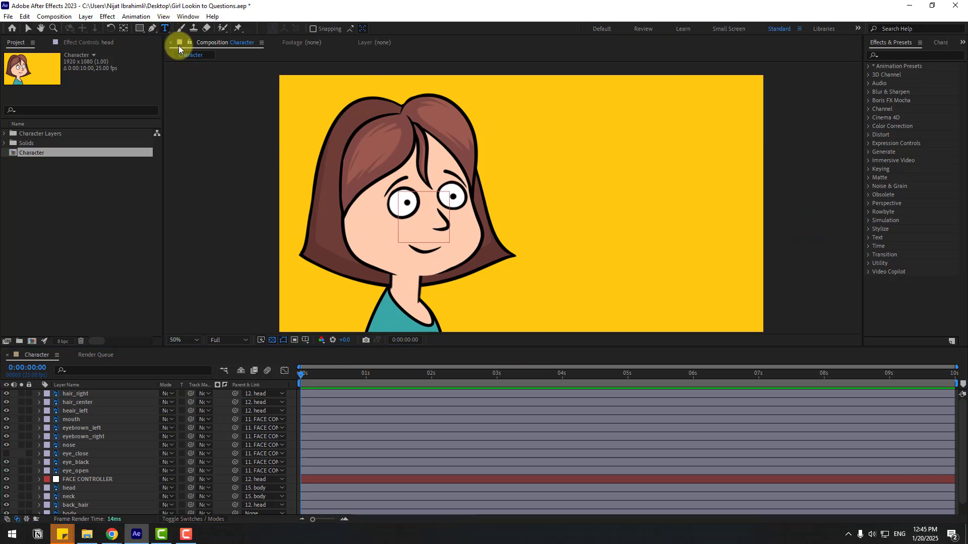
{"action": "left_click", "coordinate": [579, 162]}
{"action": "type", "text": "?"}
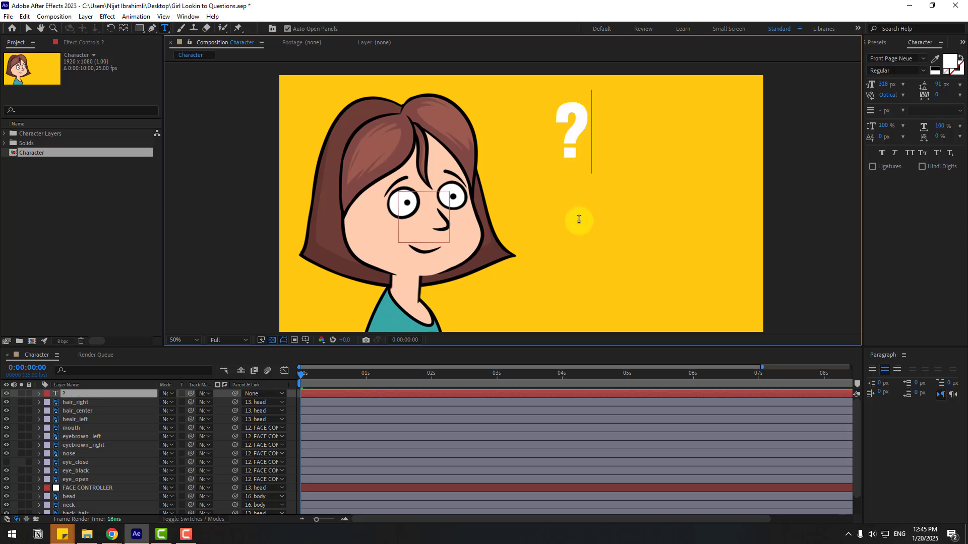
{"action": "left_click", "coordinate": [28, 28]}
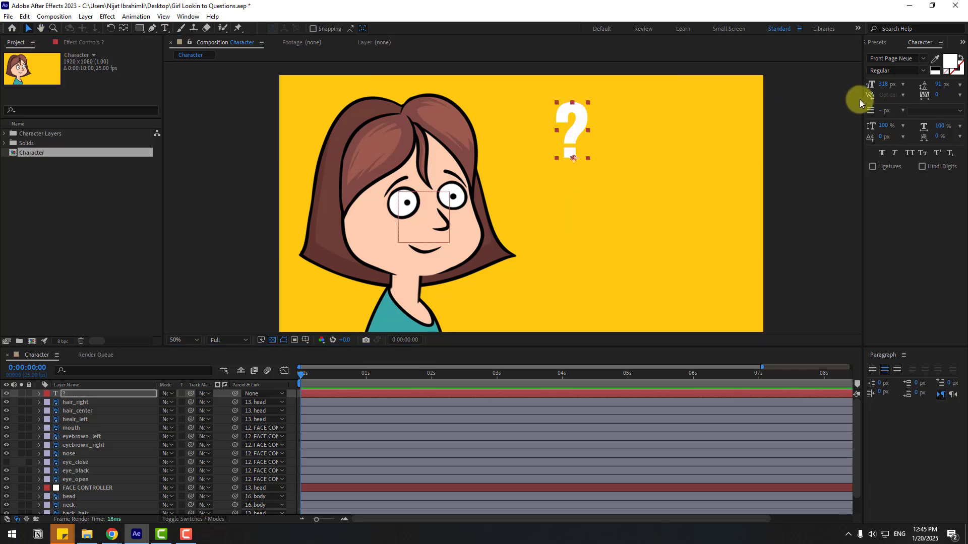
{"action": "left_click_drag", "start_coordinate": [883, 84], "coordinate": [967, 83]}
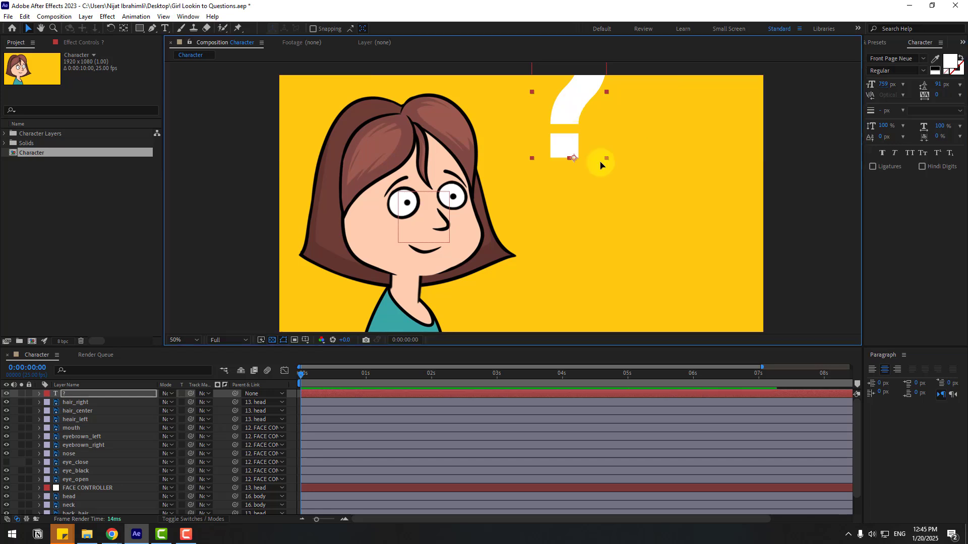
{"action": "left_click_drag", "start_coordinate": [569, 110], "coordinate": [627, 217]}
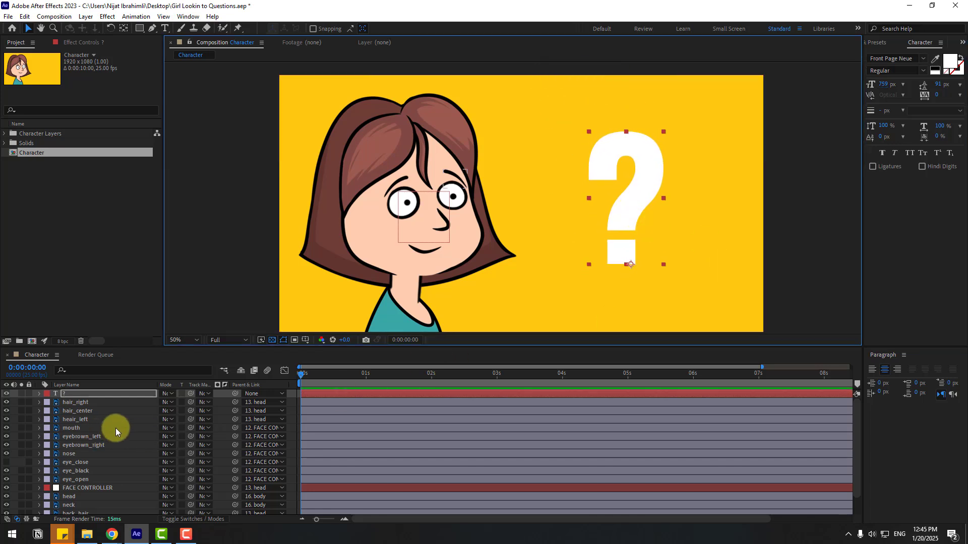
Step: Create shapes from the question mark text and delete the original text layer
{"action": "left_click", "coordinate": [65, 396]}
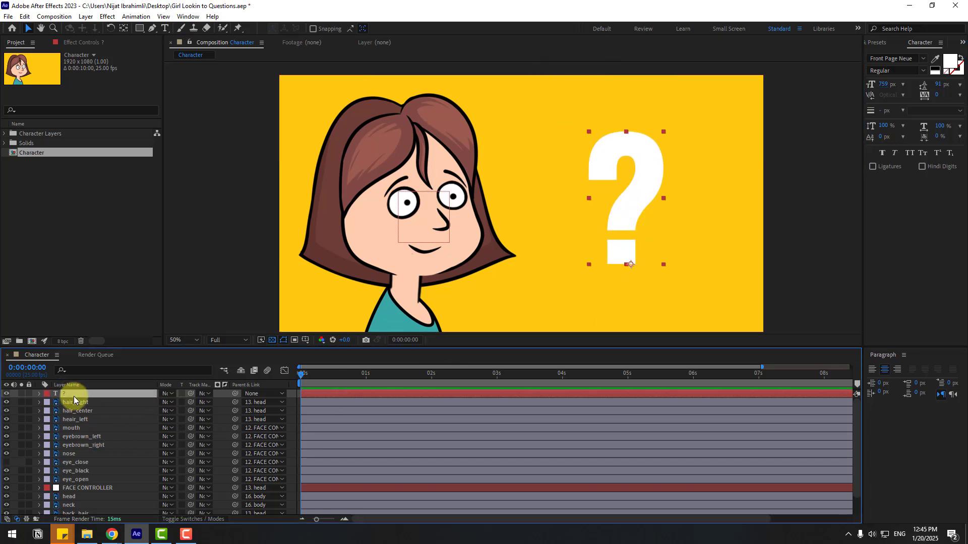
{"action": "right_click", "coordinate": [65, 393]}
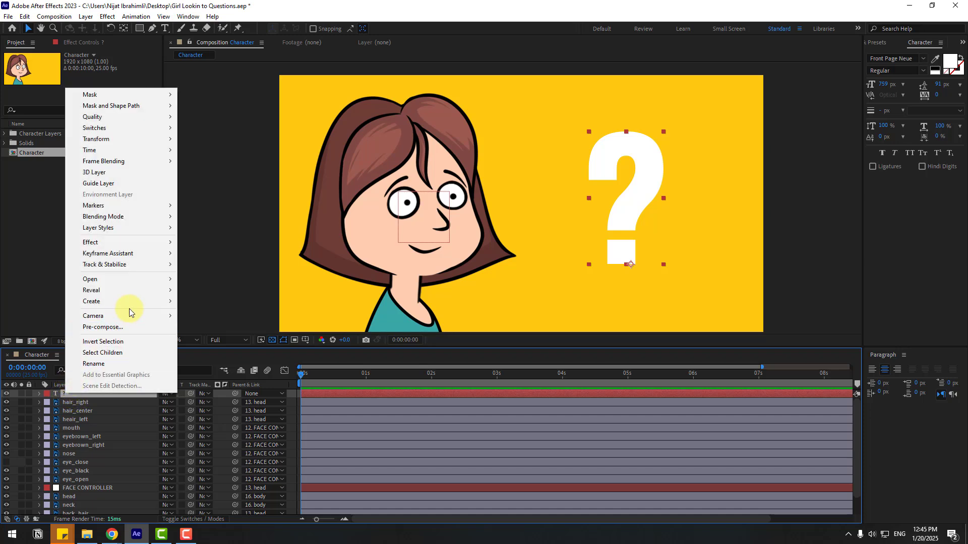
{"action": "mouse_move", "coordinate": [135, 301]}
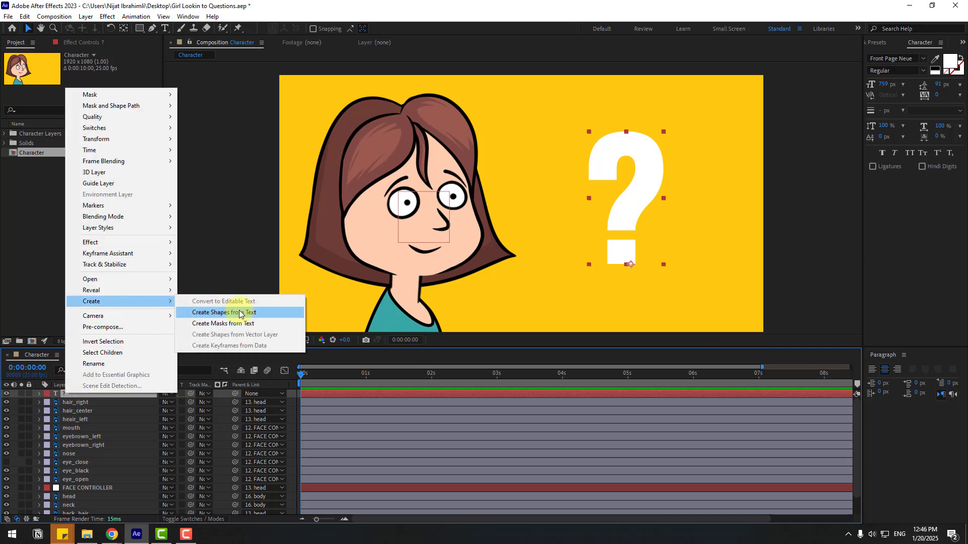
{"action": "left_click", "coordinate": [270, 312]}
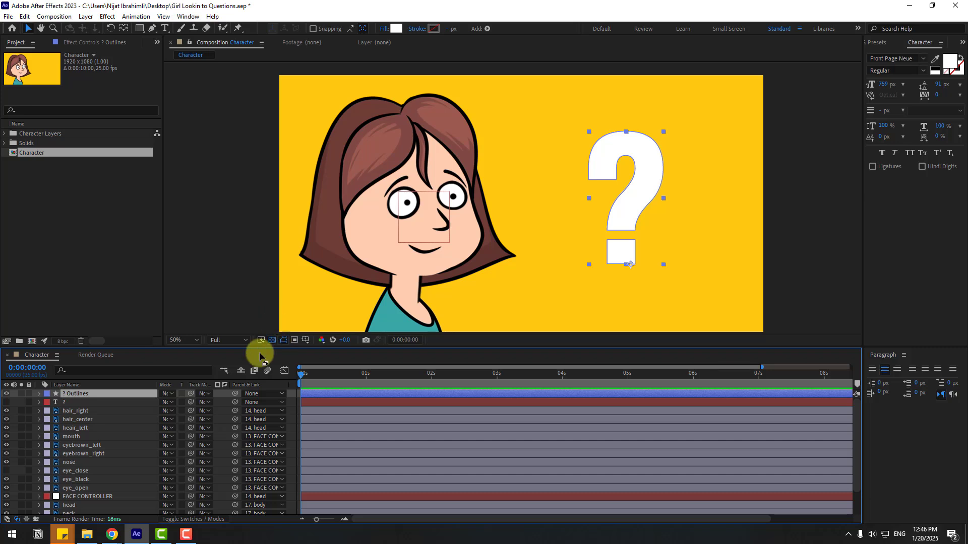
{"action": "left_click", "coordinate": [69, 402]}
{"action": "key", "text": "Delete"}
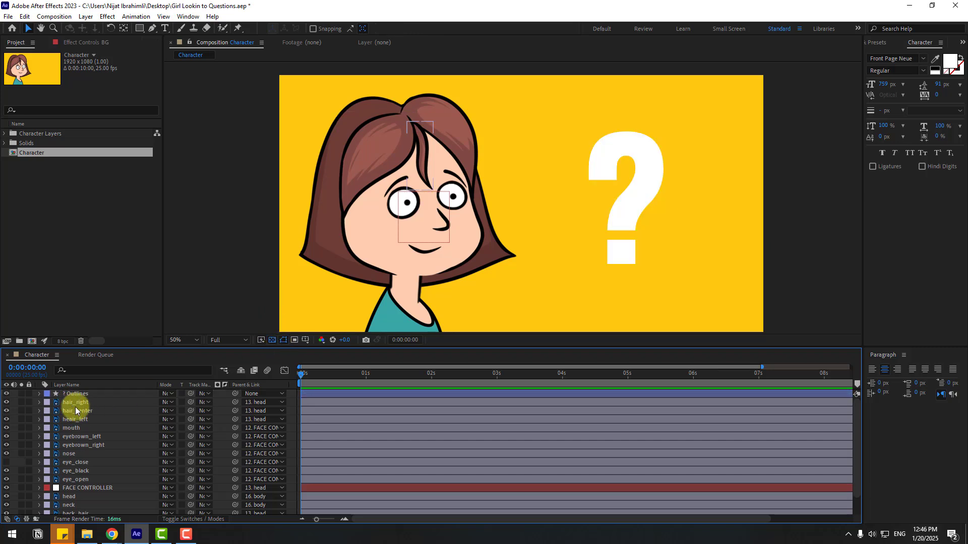
Step: Rename the question mark outlines layer as 3D_shape
{"action": "left_click", "coordinate": [77, 394]}
{"action": "key", "text": "Return"}
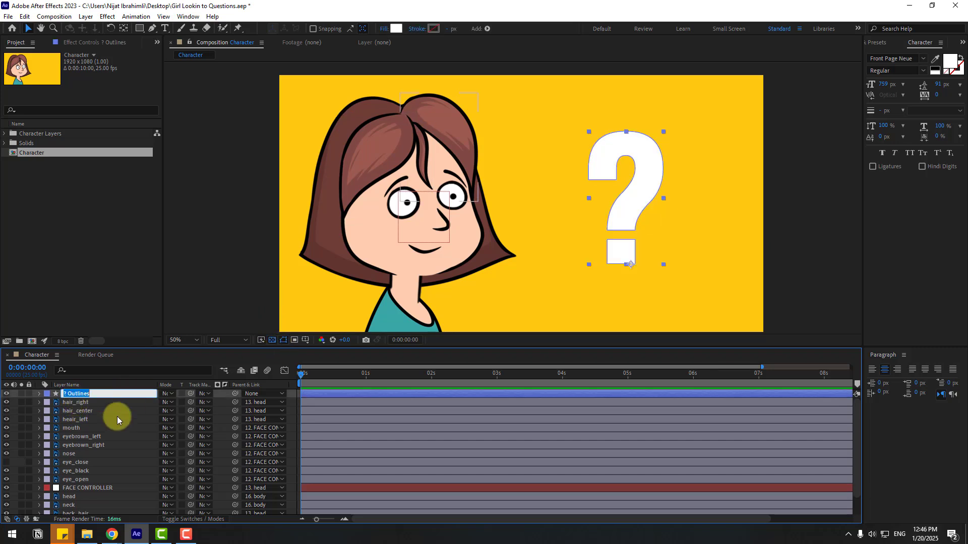
{"action": "type", "text": "3D_shape"}
{"action": "key", "text": "Return"}
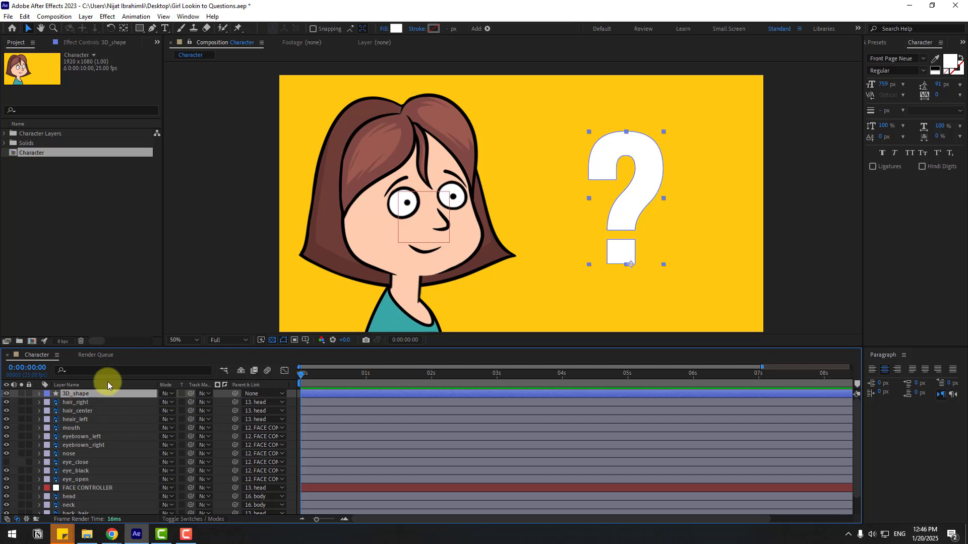
Step: Turn 3D_shape into a 3D layer and switch the composition's 3D renderer to Cinema 4D
{"action": "left_click", "coordinate": [186, 521]}
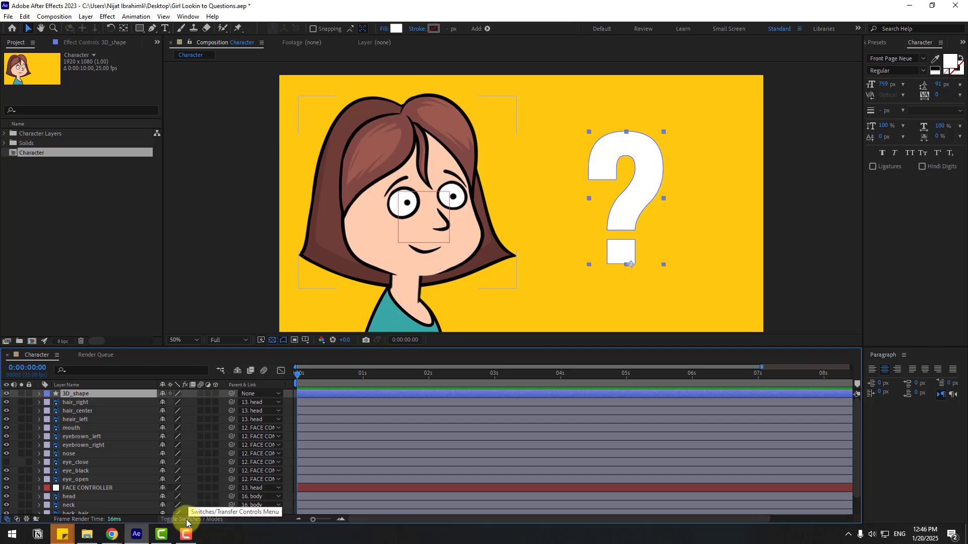
{"action": "left_click", "coordinate": [216, 395]}
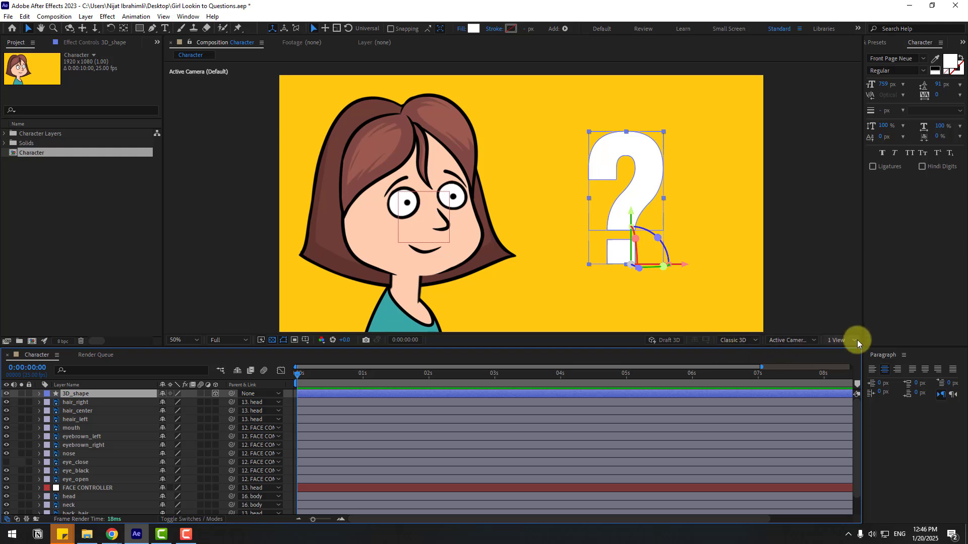
{"action": "left_click", "coordinate": [744, 343]}
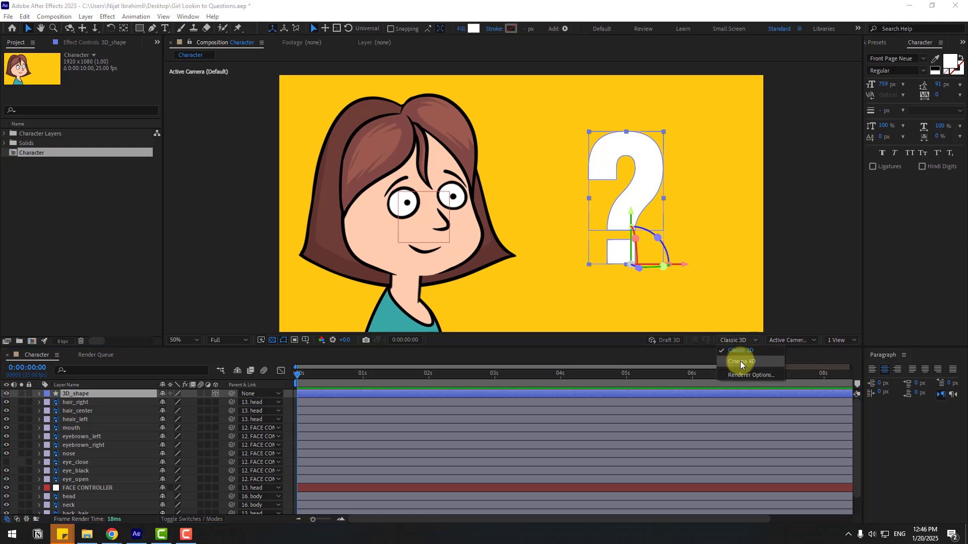
{"action": "left_click", "coordinate": [750, 339]}
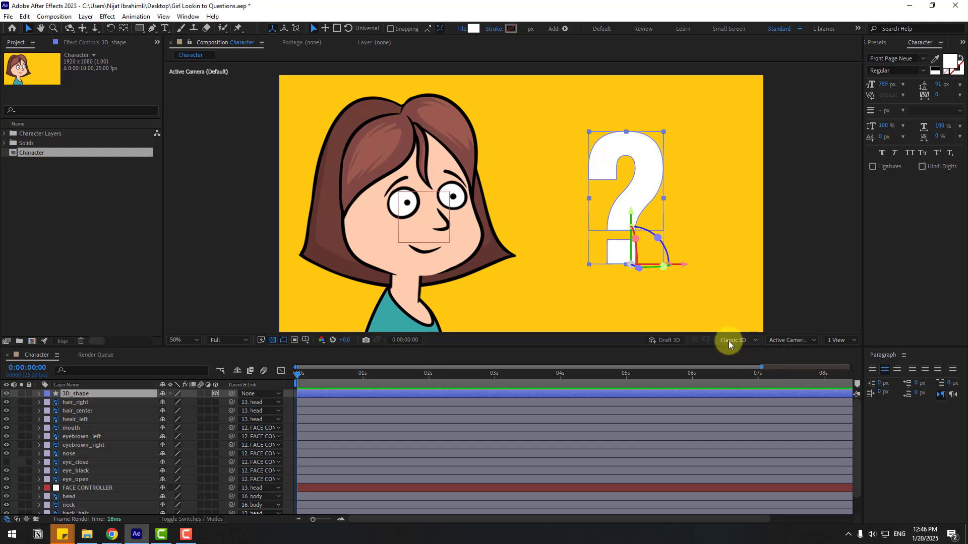
Step: Set the Extrusion Depth in the Geometry Options of 3D_shape to 50
{"action": "left_click", "coordinate": [39, 394]}
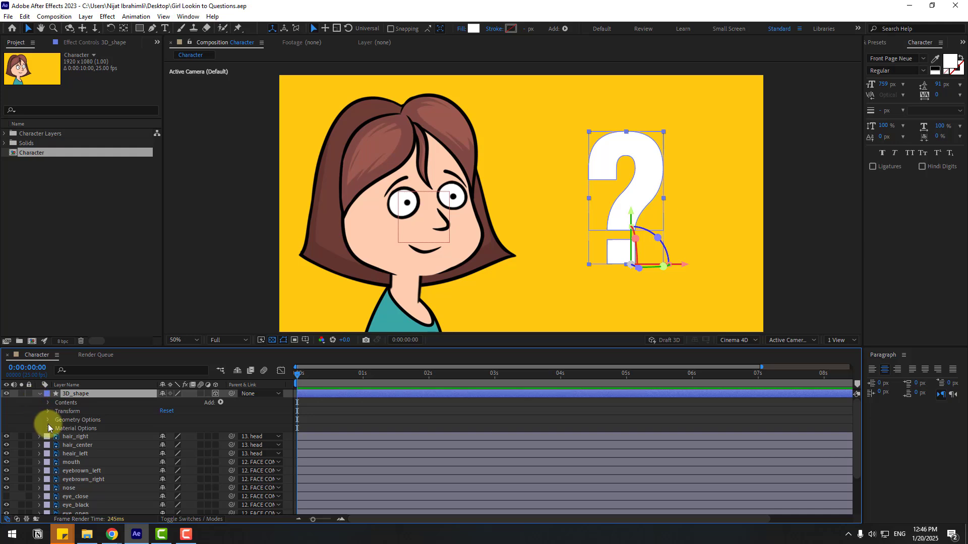
{"action": "left_click", "coordinate": [48, 420]}
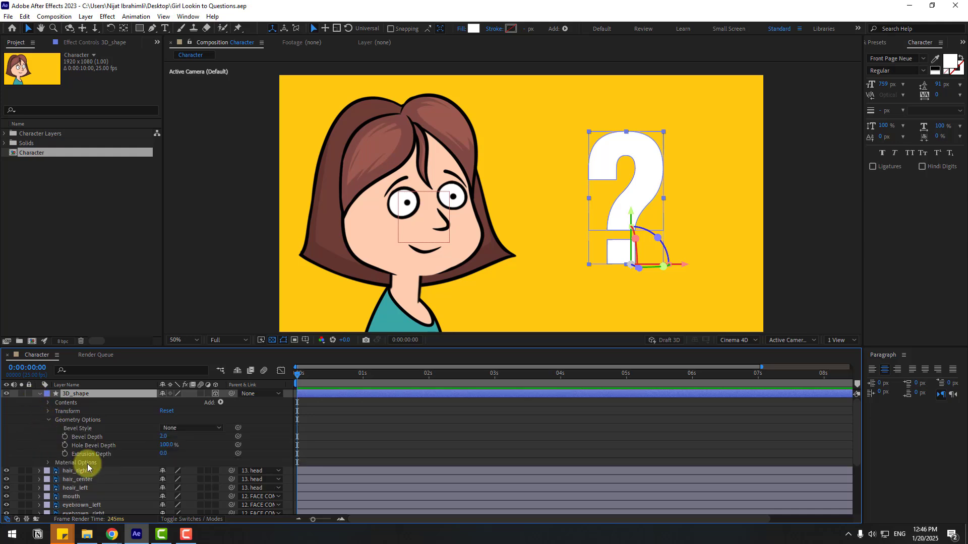
{"action": "left_click", "coordinate": [162, 454]}
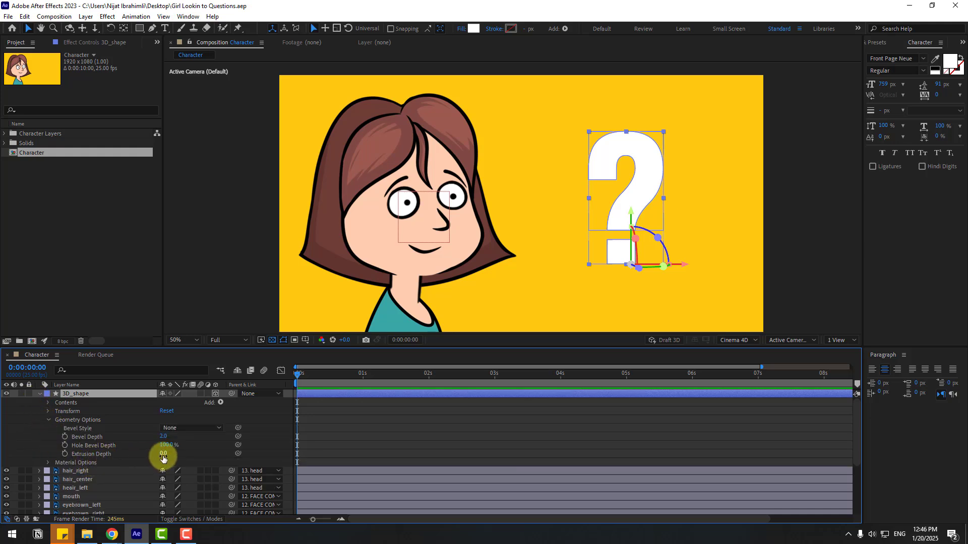
{"action": "type", "text": "50"}
{"action": "key", "text": "Return"}
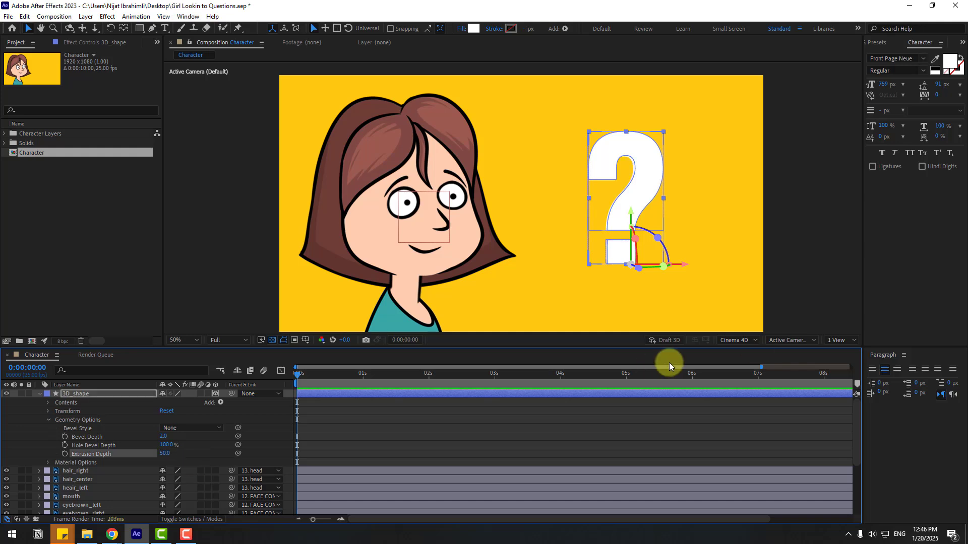
Step: Examine the extruded question mark in Custom View 1 with the transparency grid turned off
{"action": "left_click", "coordinate": [778, 342]}
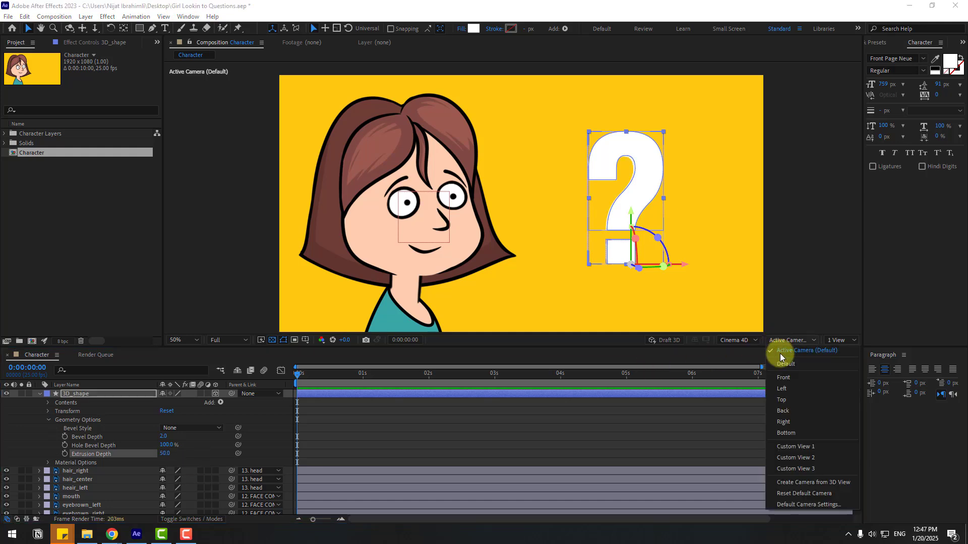
{"action": "left_click", "coordinate": [795, 447]}
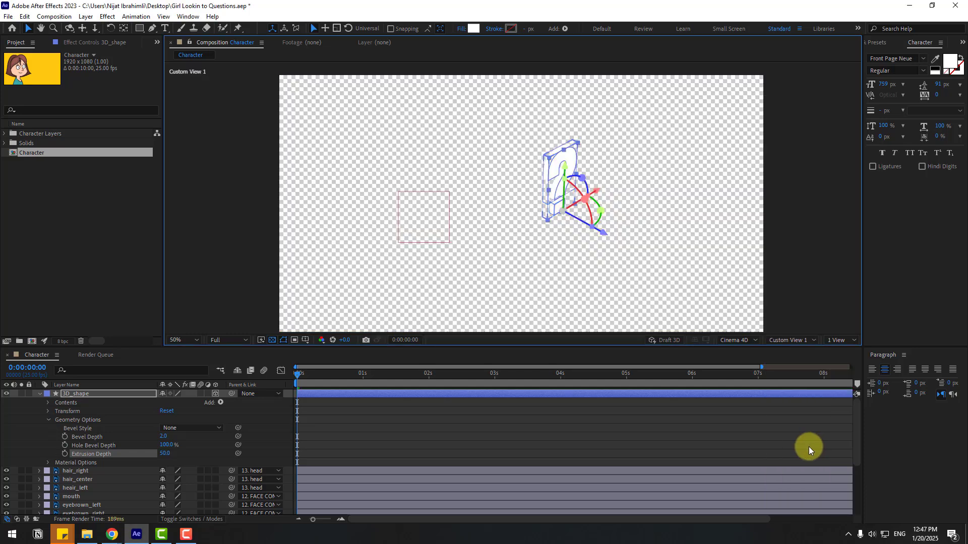
{"action": "scroll", "coordinate": [610, 192], "scroll_direction": "up", "scroll_amount": 4}
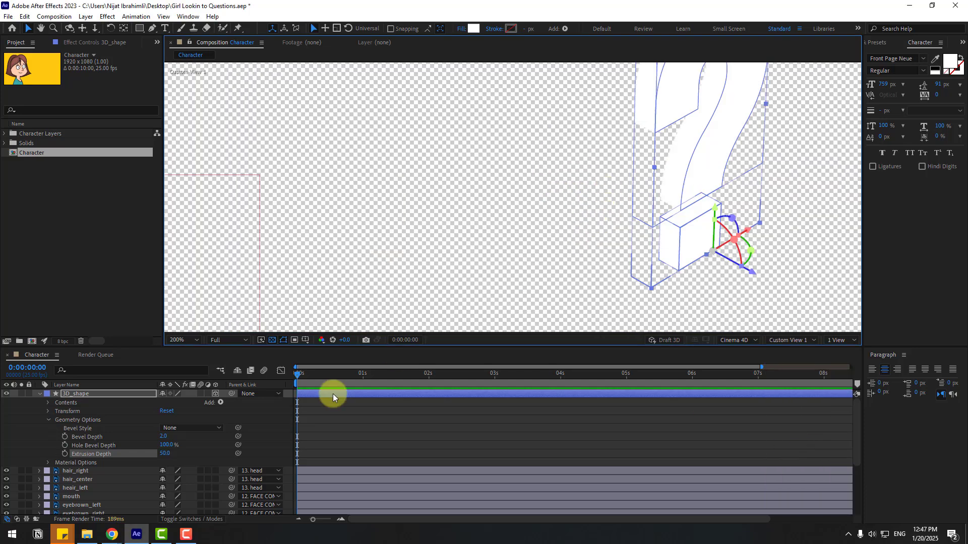
{"action": "left_click", "coordinate": [271, 340]}
{"action": "left_click_drag", "start_coordinate": [729, 171], "coordinate": [553, 211]}
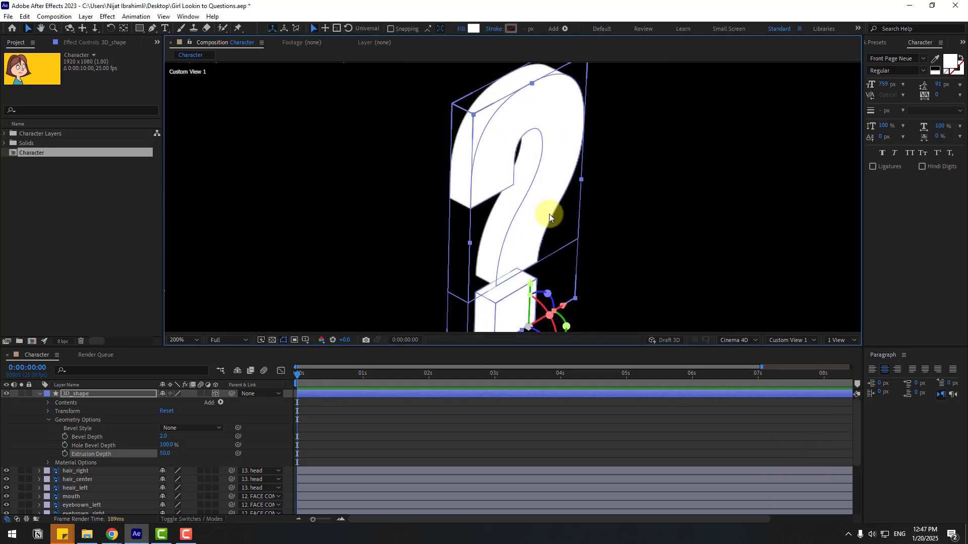
Step: Set the Extrusion Depth of 3D_shape to 100
{"action": "left_click", "coordinate": [164, 453]}
{"action": "type", "text": "100"}
{"action": "key", "text": "Return"}
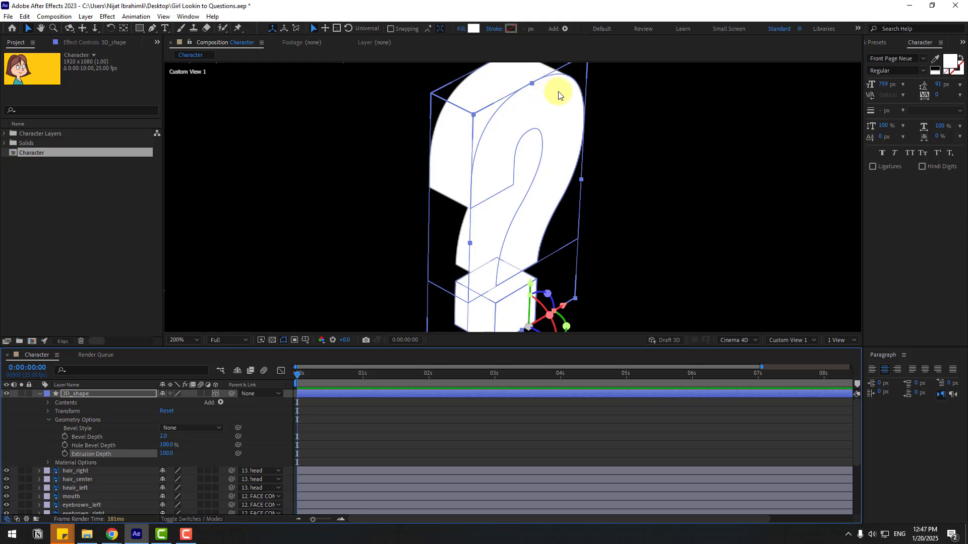
Step: Give the question mark shape a light gray stroke with a width of 1 px
{"action": "left_click", "coordinate": [511, 31]}
{"action": "left_click", "coordinate": [226, 331]}
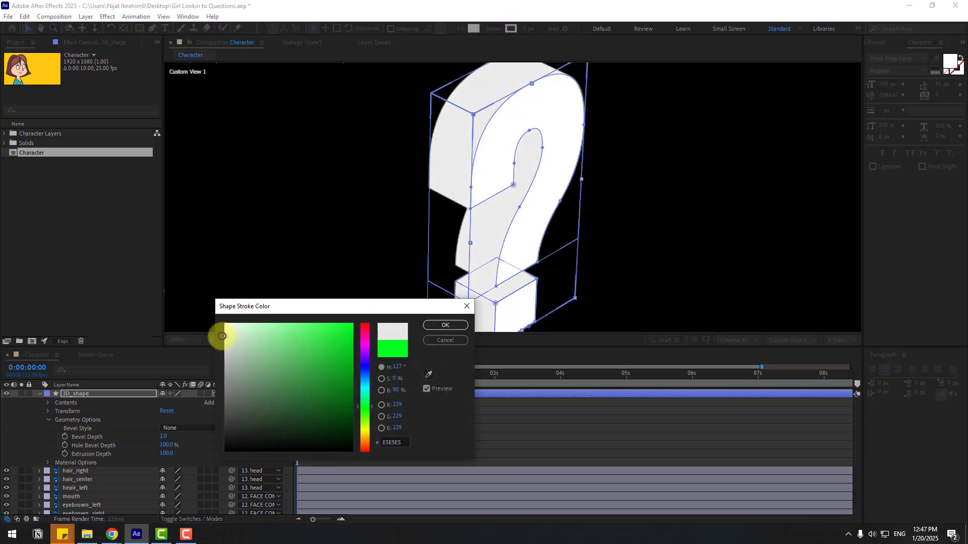
{"action": "left_click_drag", "start_coordinate": [218, 346], "coordinate": [215, 354]}
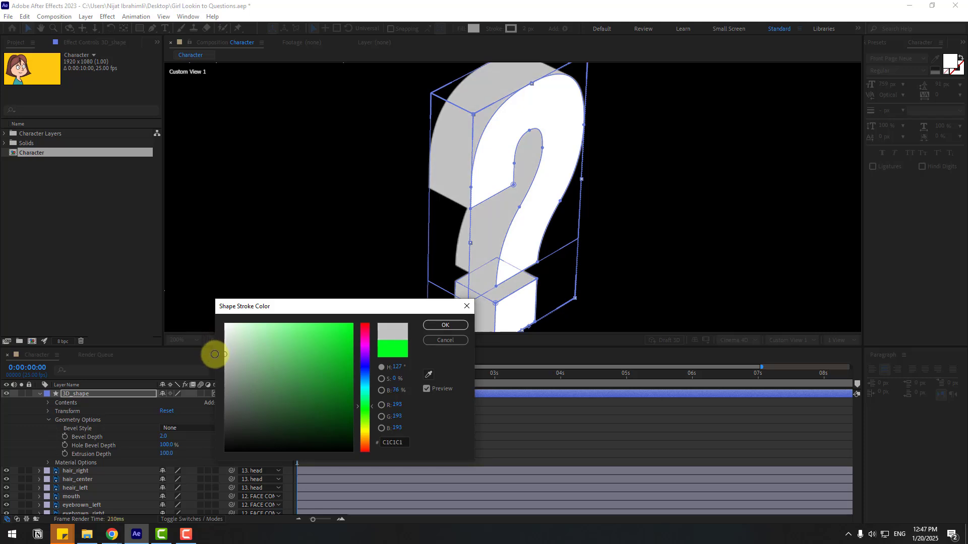
{"action": "left_click", "coordinate": [438, 325]}
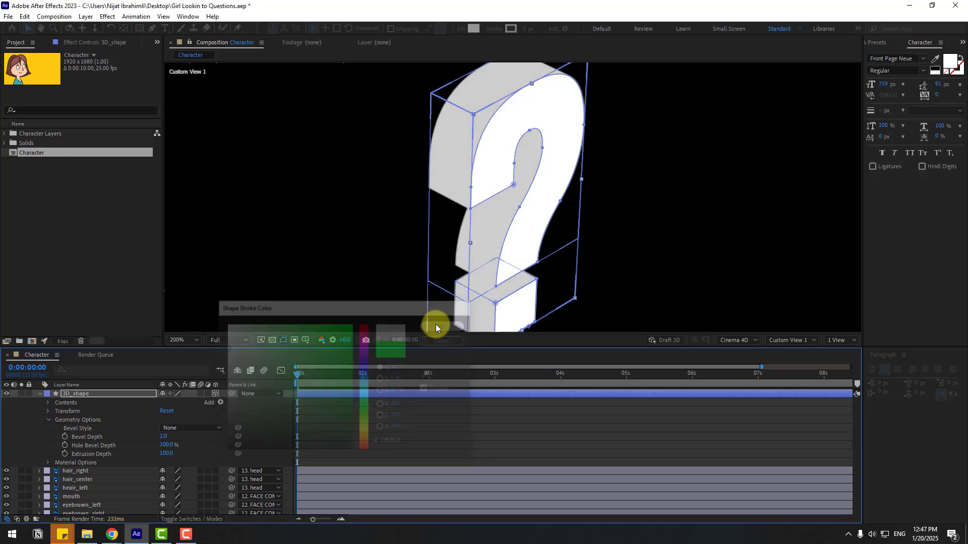
{"action": "left_click", "coordinate": [535, 29]}
{"action": "type", "text": "1"}
{"action": "key", "text": "Return"}
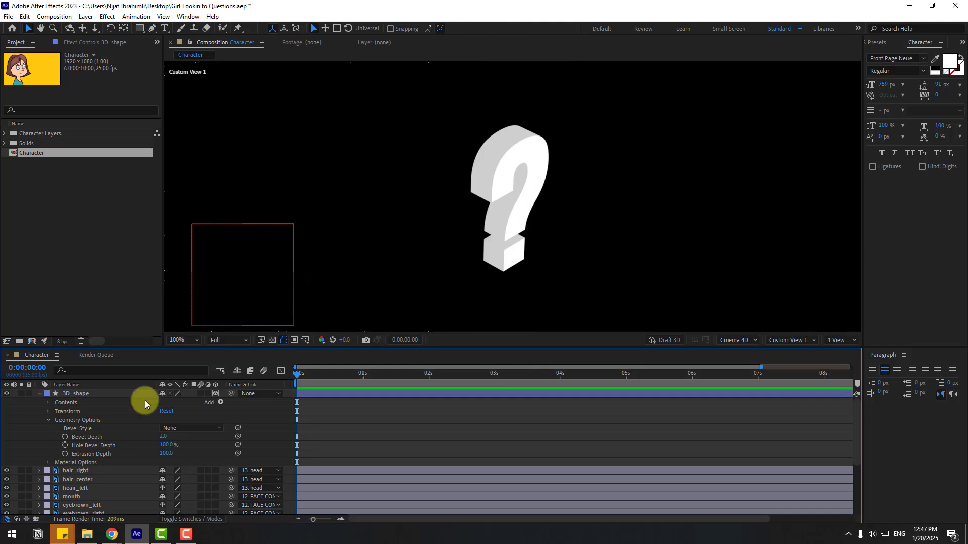
Step: Select the 3D_shape layer and return the composition view to Active Camera (Default)
{"action": "left_click", "coordinate": [90, 395]}
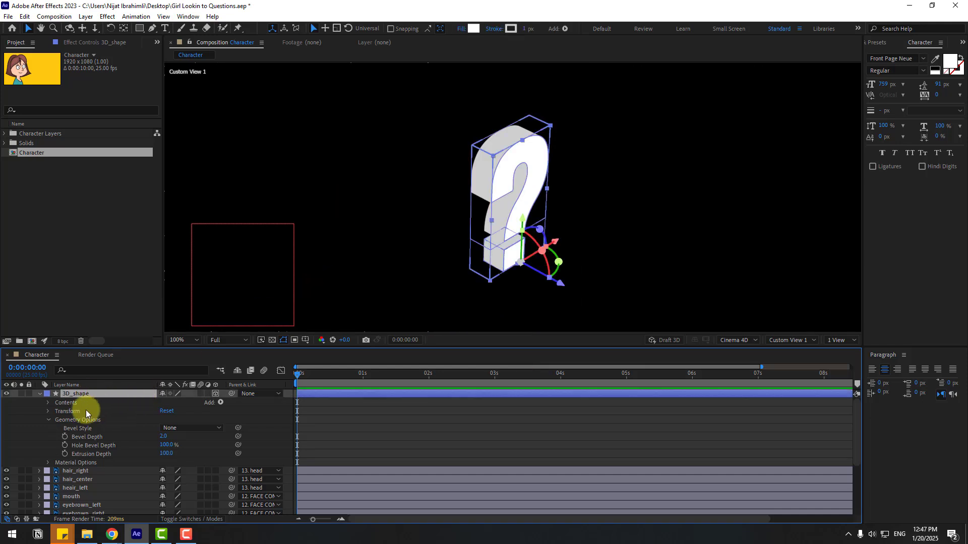
{"action": "left_click", "coordinate": [776, 340]}
{"action": "left_click", "coordinate": [801, 349]}
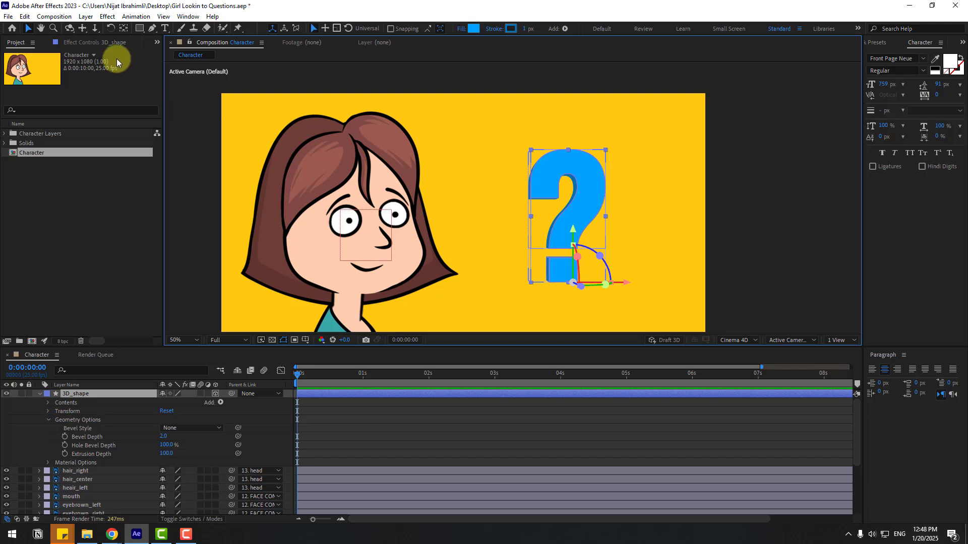
Step: Move the anchor point of 3D_shape straight up to the middle of the question mark and save the project
{"action": "left_click", "coordinate": [123, 28]}
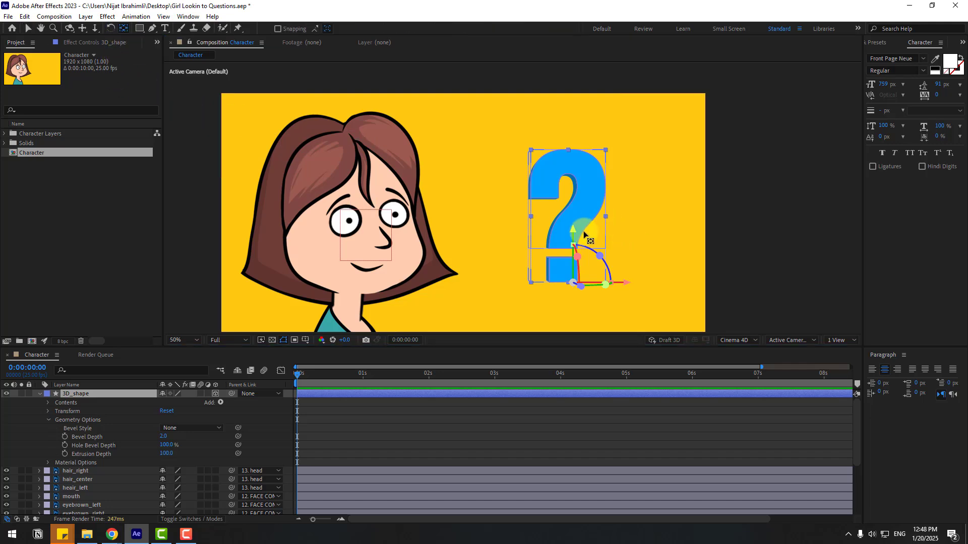
{"action": "left_click_drag", "start_coordinate": [574, 236], "coordinate": [574, 177]}
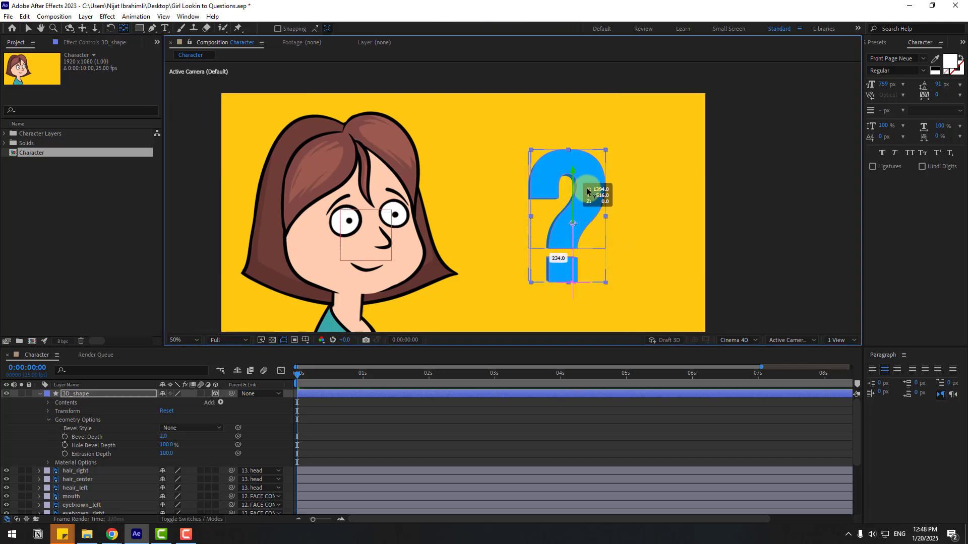
{"action": "left_click", "coordinate": [28, 28]}
{"action": "key", "text": "ctrl+s"}
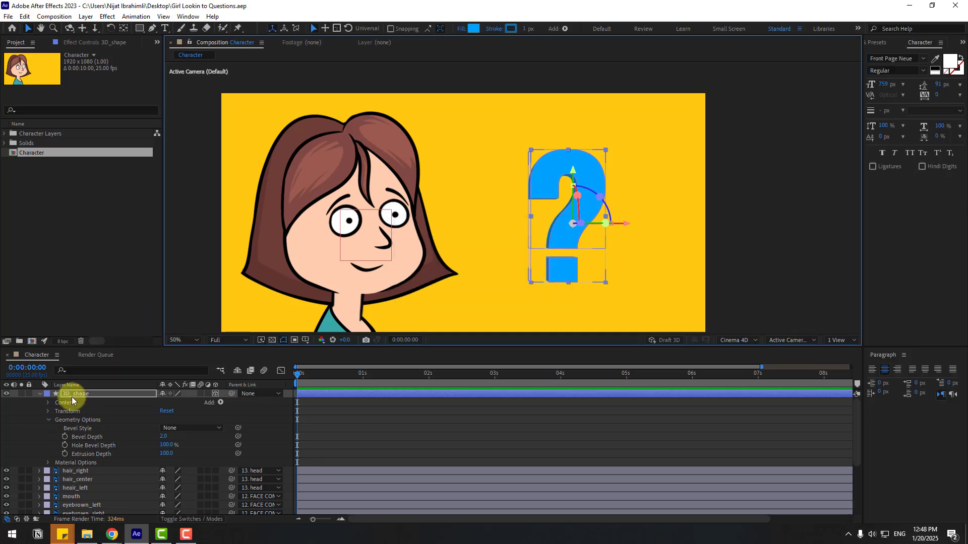
Step: Try rotating 3D_shape around its Y axis to about -105° and undo the rotation
{"action": "left_click", "coordinate": [71, 395]}
{"action": "key", "text": "r"}
{"action": "left_click_drag", "start_coordinate": [173, 420], "coordinate": [132, 426]}
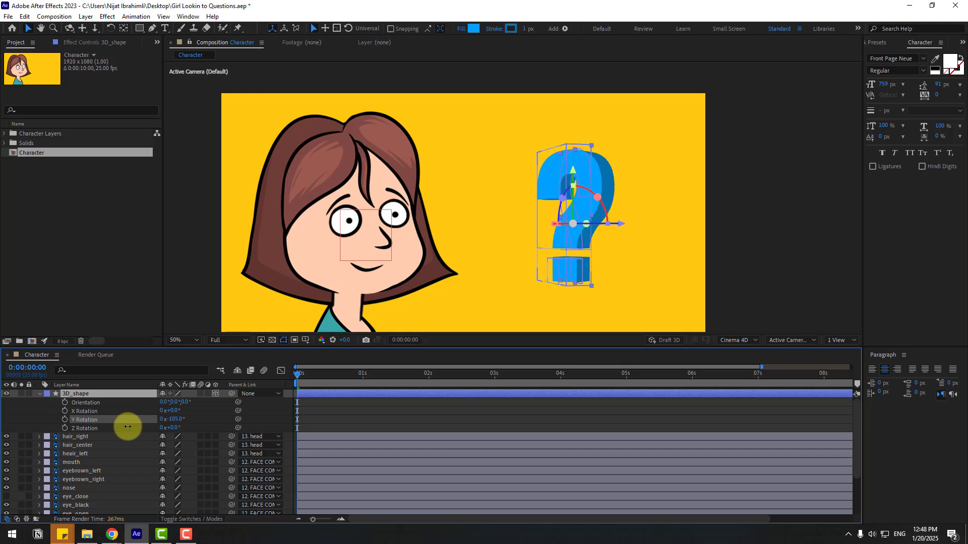
{"action": "key", "text": "ctrl+z"}
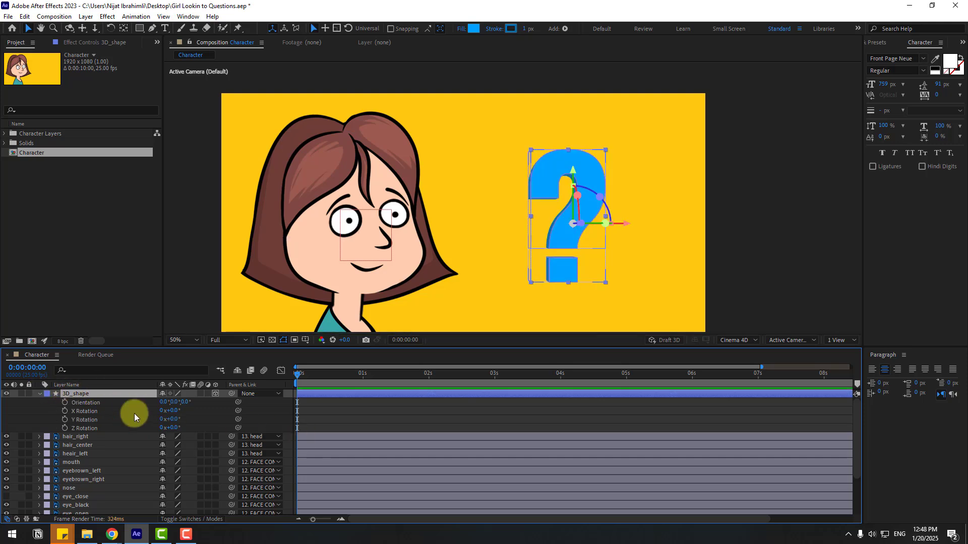
Step: Move 3D_shape down out of the frame by setting its Position to 1394, 1414, 0
{"action": "key", "text": "p"}
{"action": "key", "text": "shift+/"}
{"action": "left_click_drag", "start_coordinate": [293, 391], "coordinate": [752, 282]}
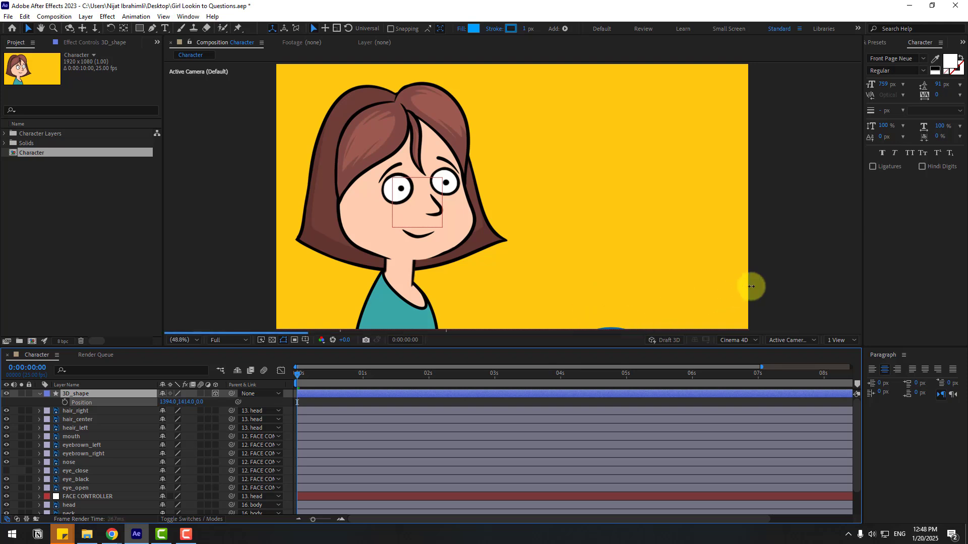
Step: Set the preview resolution to Quarter and create the first Position keyframe of 3D_shape at 0:00:00:00
{"action": "left_click", "coordinate": [225, 340]}
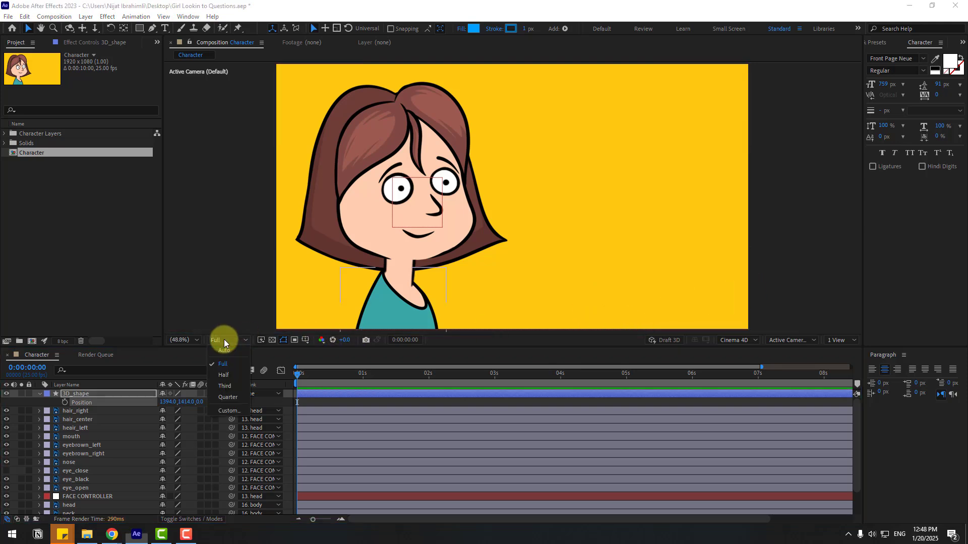
{"action": "left_click", "coordinate": [225, 397]}
{"action": "left_click", "coordinate": [65, 403]}
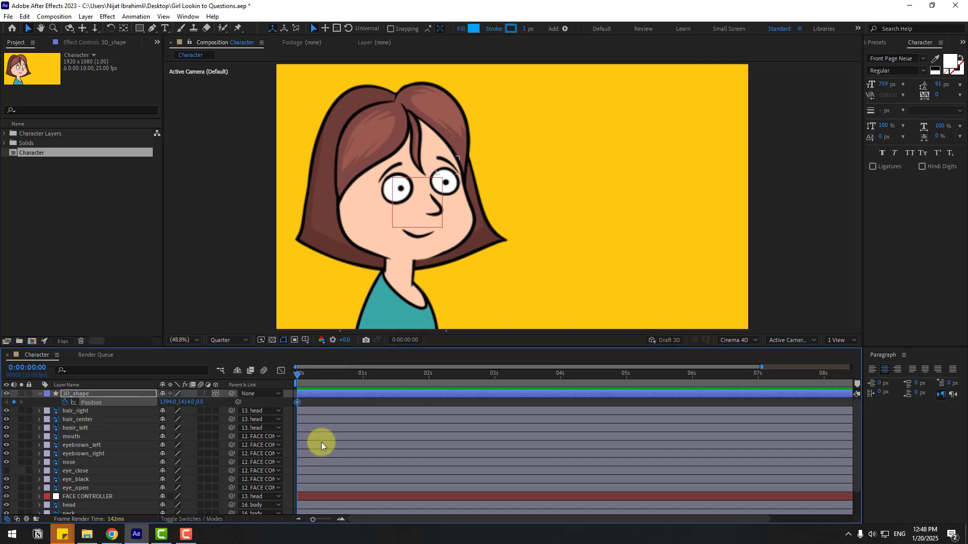
Step: Keyframe the Y Position of 3D_shape at 378 on frame 10 and about 639 on frame 20
{"action": "key", "text": "shift+Page_Down"}
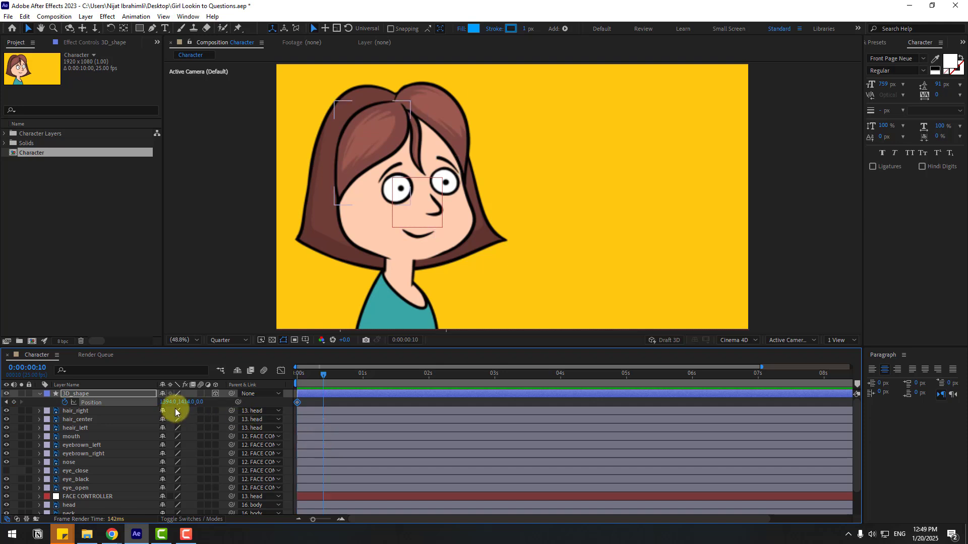
{"action": "left_click_drag", "start_coordinate": [184, 402], "coordinate": [0, 398]}
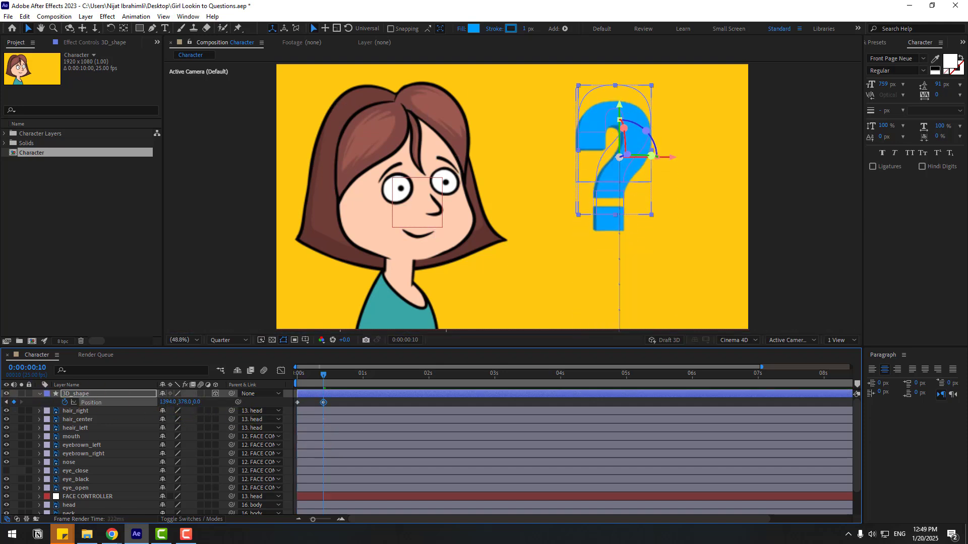
{"action": "key", "text": "shift+Page_Down"}
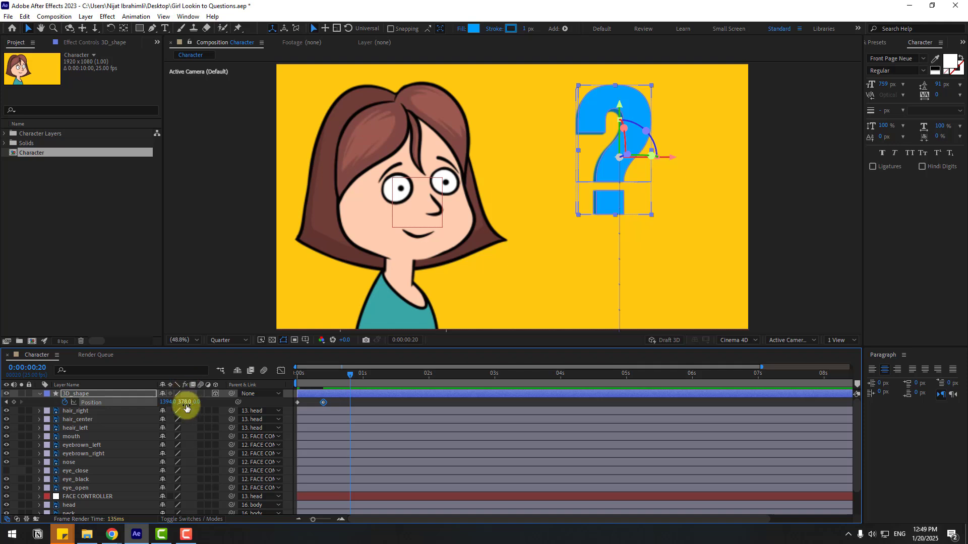
{"action": "left_click_drag", "start_coordinate": [185, 402], "coordinate": [336, 385]}
Step: Add diminishing up-and-down Position keyframes to 3D_shape every 10 frames from 0:00:01:05 to 0:00:02:10, ending at Y 567
{"action": "key", "text": "shift+Page_Down"}
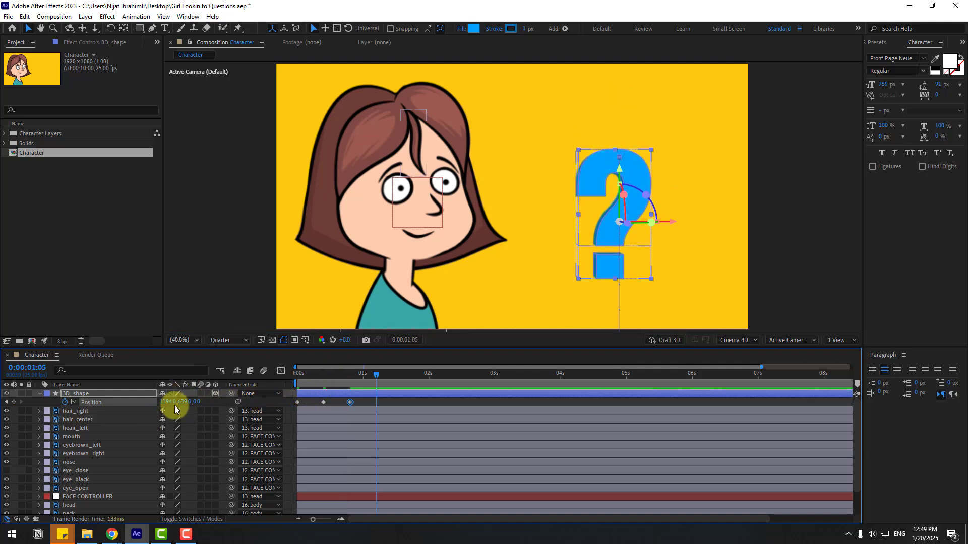
{"action": "mouse_move", "coordinate": [185, 402]}
{"action": "left_mouse_down"}
{"action": "mouse_move", "coordinate": [87, 402]}
{"action": "mouse_move", "coordinate": [143, 385]}
{"action": "mouse_move", "coordinate": [219, 399]}
{"action": "mouse_move", "coordinate": [155, 400]}
{"action": "mouse_move", "coordinate": [189, 402]}
{"action": "left_mouse_up"}
{"action": "key", "text": "shift+Page_Down"}
{"action": "key", "text": "shift+Page_Down"}
{"action": "key", "text": "shift+Page_Down"}
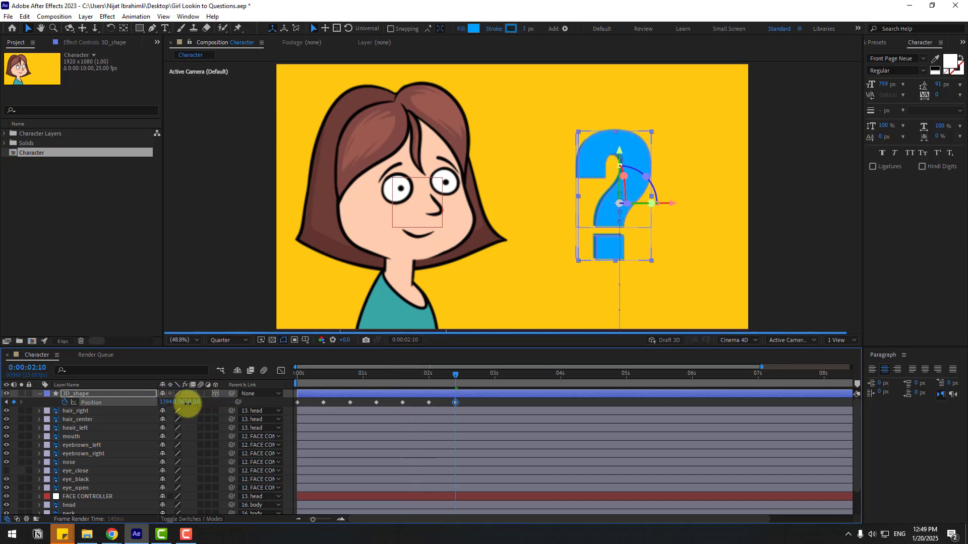
Step: Apply Easy Ease to all Position keyframes of 3D_shape and preview the bounce
{"action": "left_click_drag", "start_coordinate": [462, 400], "coordinate": [293, 406]}
{"action": "right_click", "coordinate": [297, 402]}
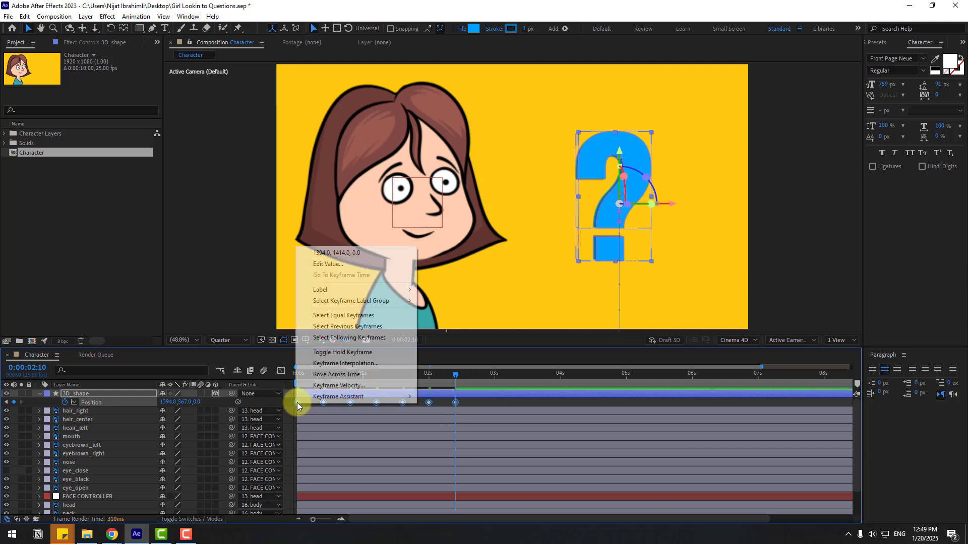
{"action": "mouse_move", "coordinate": [299, 403]}
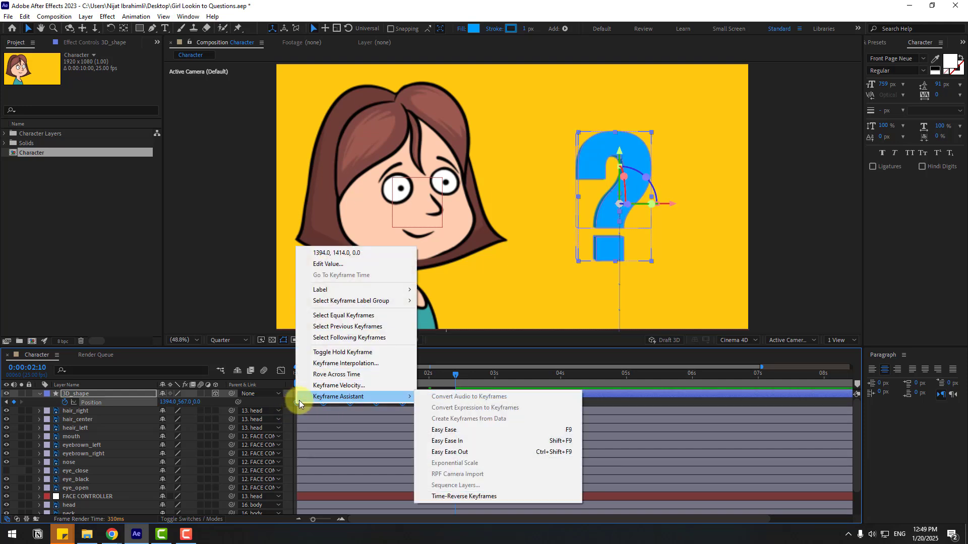
{"action": "left_click", "coordinate": [557, 434]}
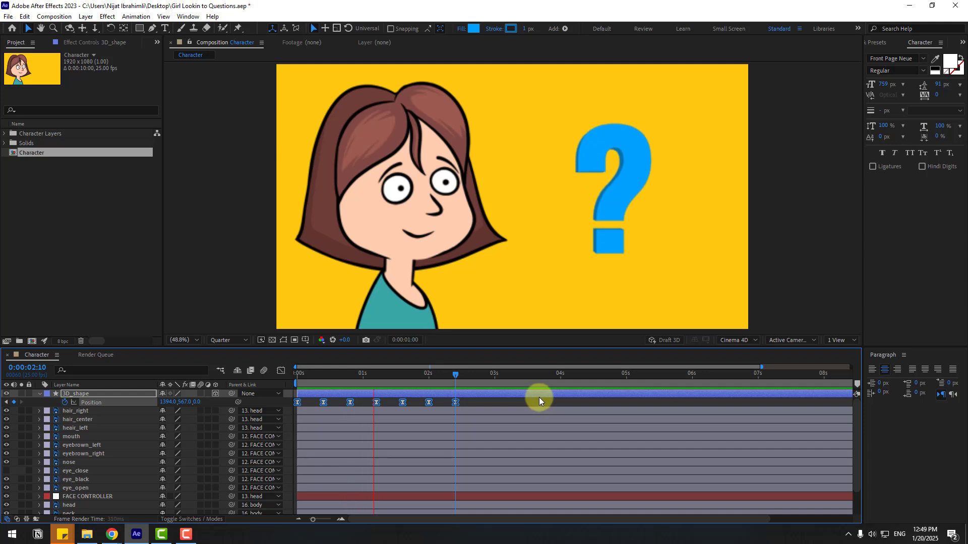
{"action": "left_click", "coordinate": [473, 397]}
Step: Create X Rotation and Y Rotation keyframes for 3D_shape at 0:00:00:00
{"action": "left_click_drag", "start_coordinate": [461, 374], "coordinate": [283, 382]}
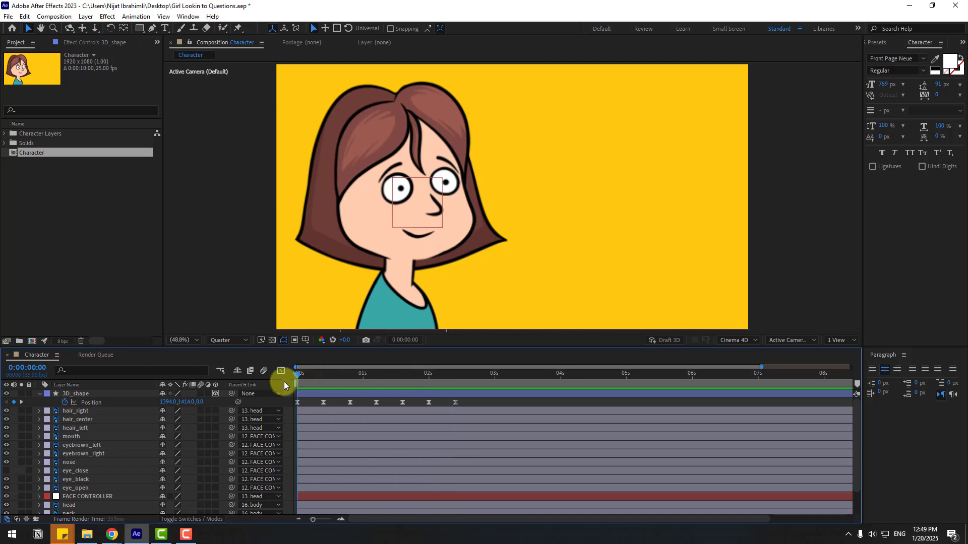
{"action": "left_click", "coordinate": [71, 394]}
{"action": "key", "text": "shift+r"}
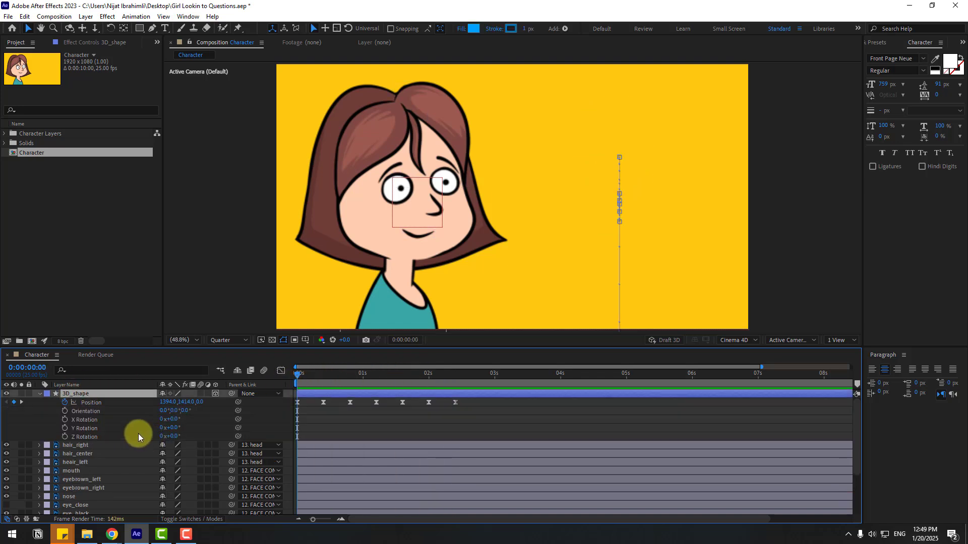
{"action": "scroll", "coordinate": [542, 216], "scroll_direction": "down", "scroll_amount": 4}
{"action": "scroll", "coordinate": [478, 266], "scroll_direction": "up", "scroll_amount": 2}
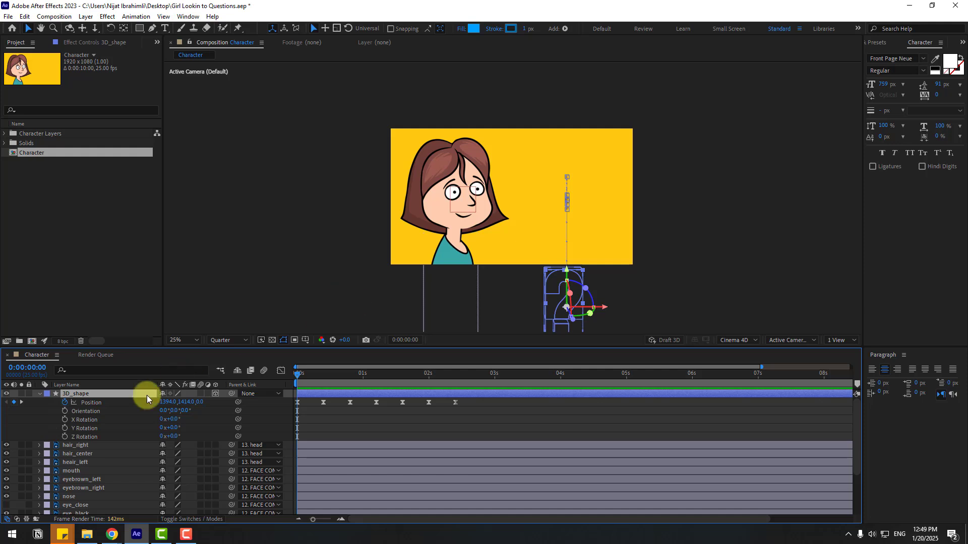
{"action": "left_click", "coordinate": [65, 420]}
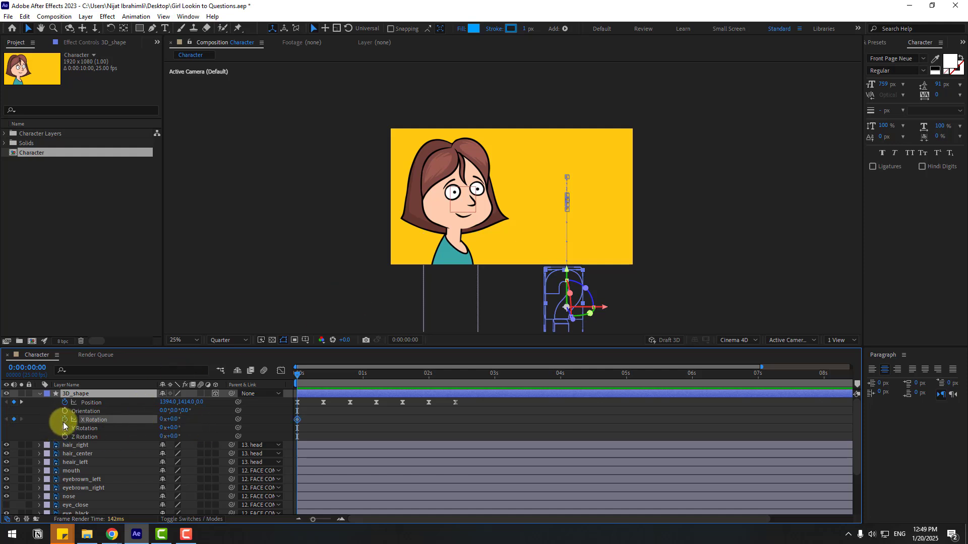
{"action": "left_click", "coordinate": [64, 428]}
{"action": "left_click", "coordinate": [314, 423]}
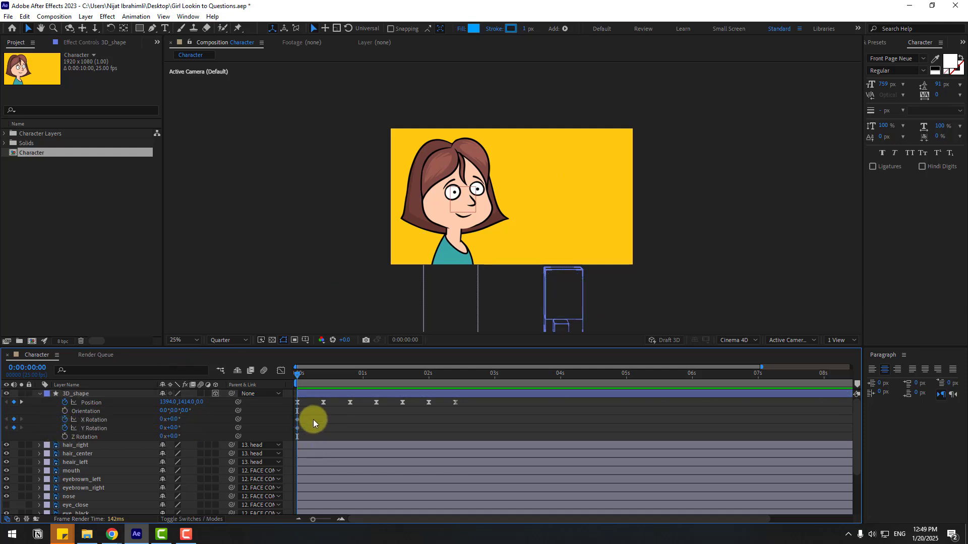
Step: Set the Y Rotation of 3D_shape to 50° at 0:00:00:00
{"action": "left_click", "coordinate": [174, 427]}
{"action": "type", "text": "50"}
{"action": "key", "text": "Return"}
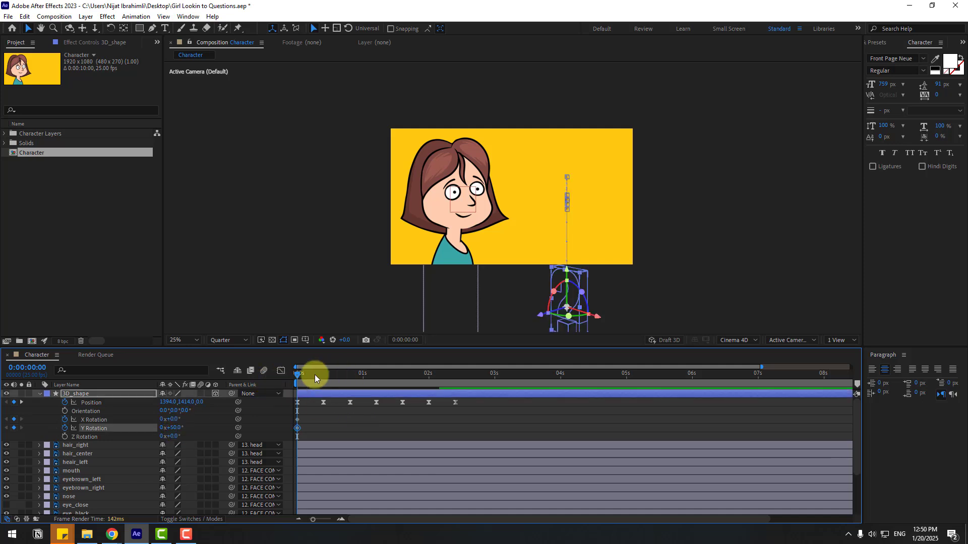
Step: Set the Y Rotation of 3D_shape to -25° at 0:00:00:10
{"action": "left_click_drag", "start_coordinate": [313, 375], "coordinate": [326, 375]}
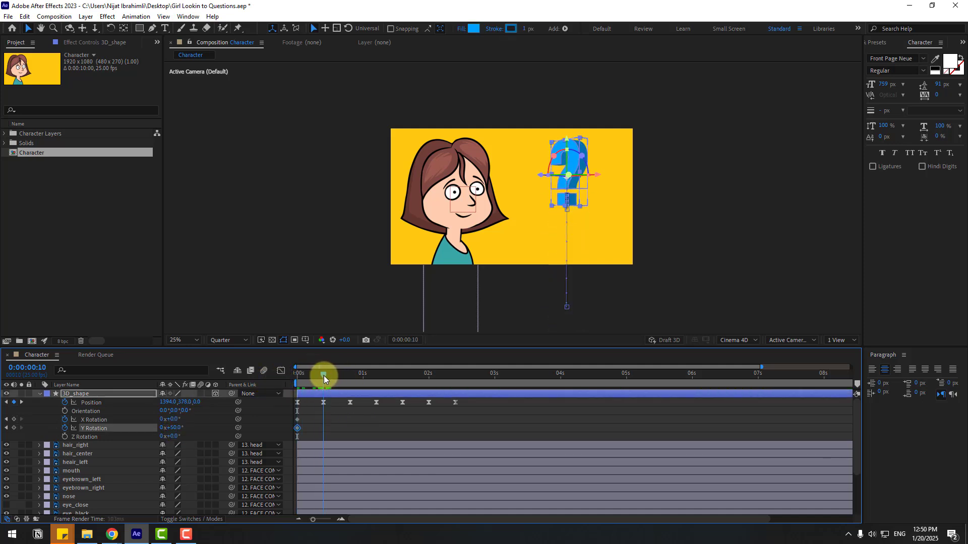
{"action": "type", "text": "-25"}
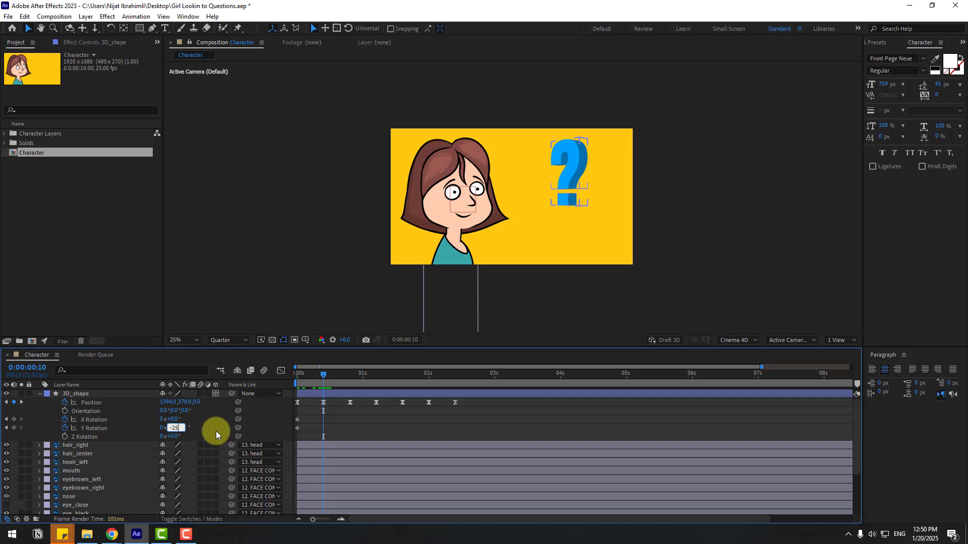
{"action": "key", "text": "Return"}
{"action": "left_click", "coordinate": [192, 341]}
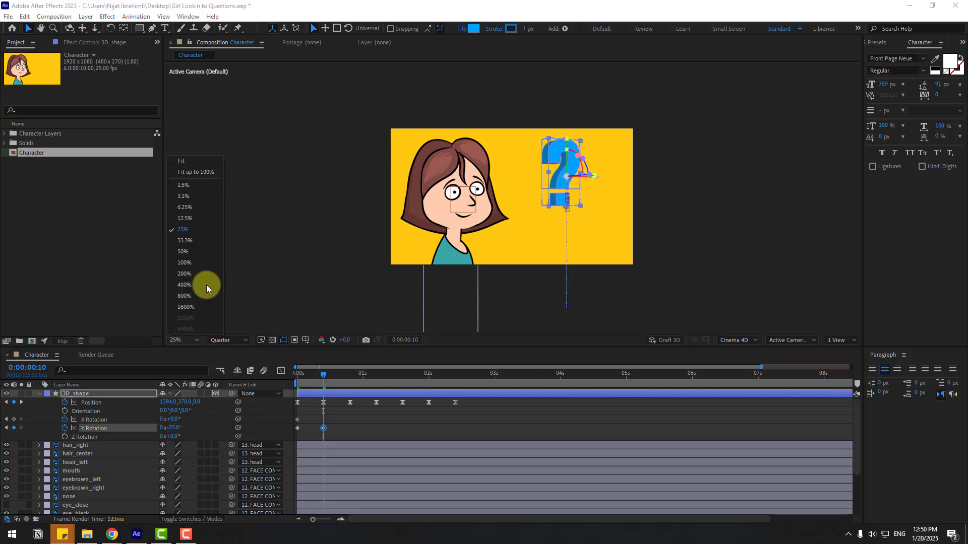
{"action": "left_click", "coordinate": [195, 177]}
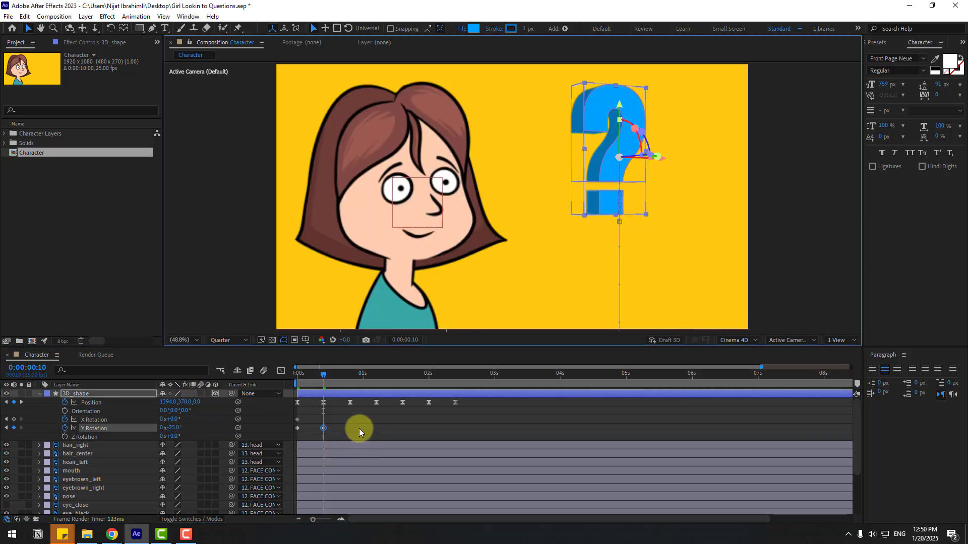
Step: Keyframe the Y Rotation of 3D_shape at 15° on 0:00:00:20 and -7° on 0:00:01:05
{"action": "key", "text": "k"}
{"action": "left_click", "coordinate": [173, 427]}
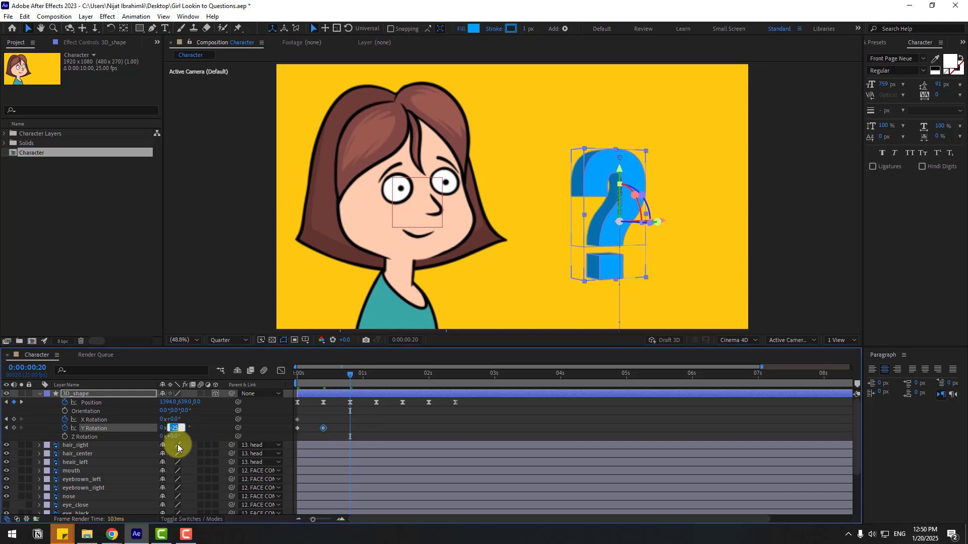
{"action": "type", "text": "15"}
{"action": "key", "text": "Return"}
{"action": "key", "text": "k"}
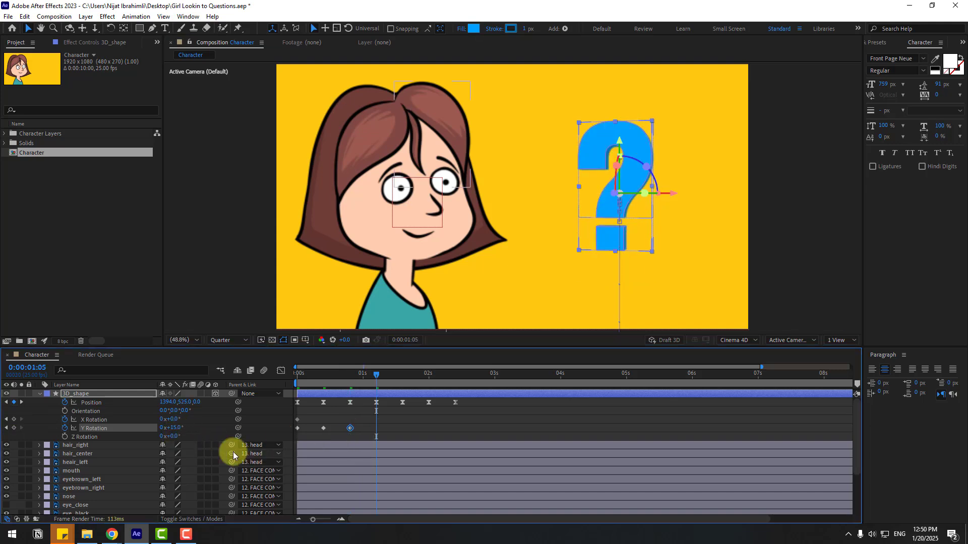
{"action": "type", "text": "-"}
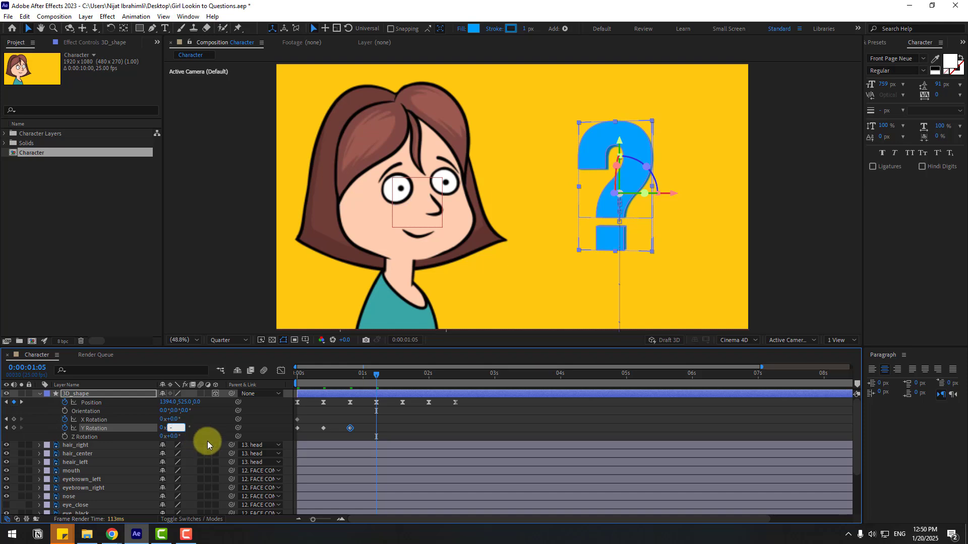
{"action": "type", "text": "7"}
{"action": "key", "text": "Return"}
{"action": "type", "text": "k"}
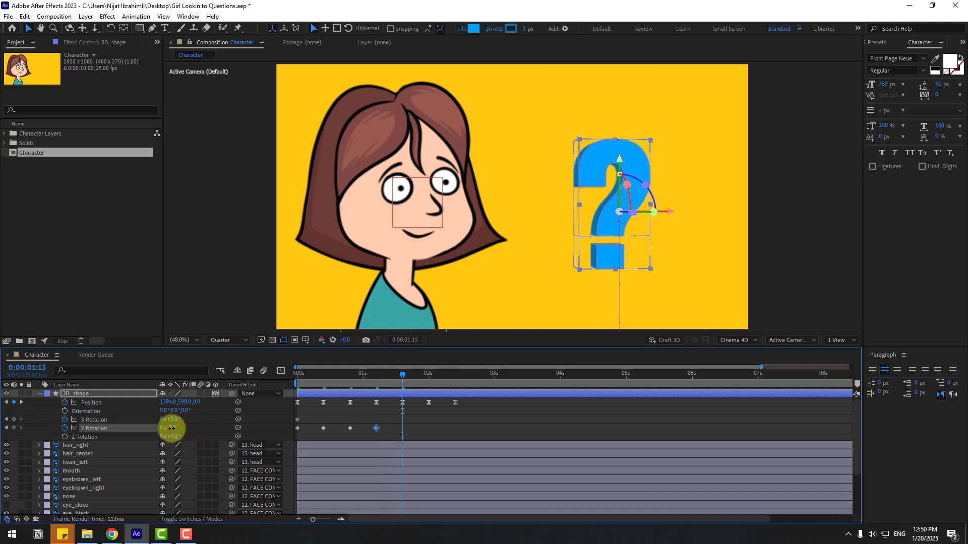
Step: Continue the Y Rotation keyframes of 3D_shape with 3° at 0:00:01:15, -1.5° at 0:00:02:00 and 0° at 0:00:02:10
{"action": "type", "text": "3"}
{"action": "key", "text": "Return"}
{"action": "key", "text": "k"}
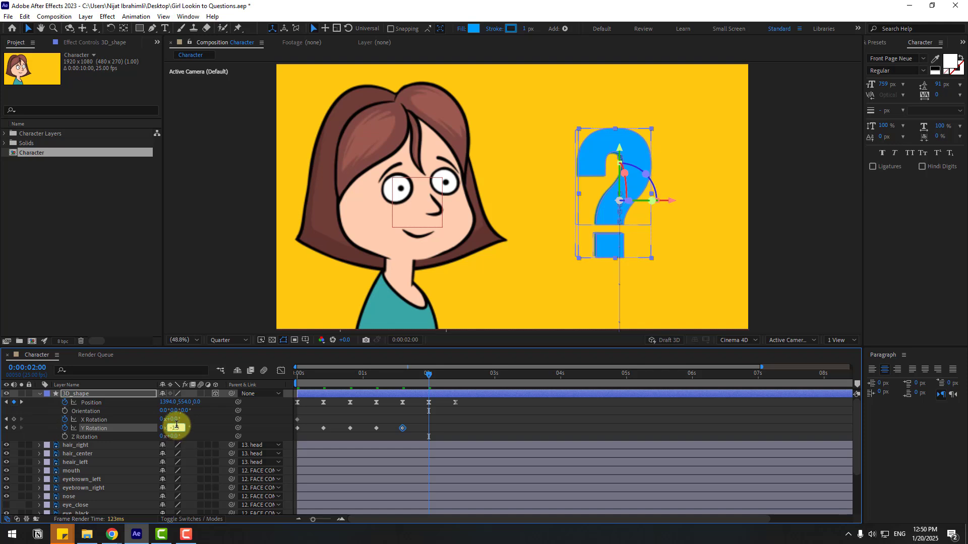
{"action": "key", "text": "k"}
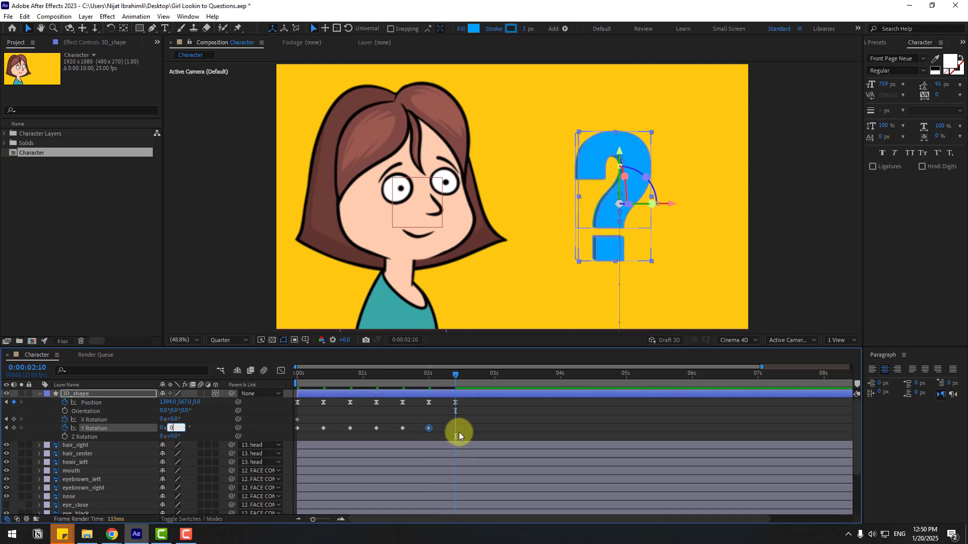
Step: Apply Easy Ease to all Y Rotation keyframes of 3D_shape and preview the swing
{"action": "left_click_drag", "start_coordinate": [466, 424], "coordinate": [292, 431]}
{"action": "right_click", "coordinate": [297, 429]}
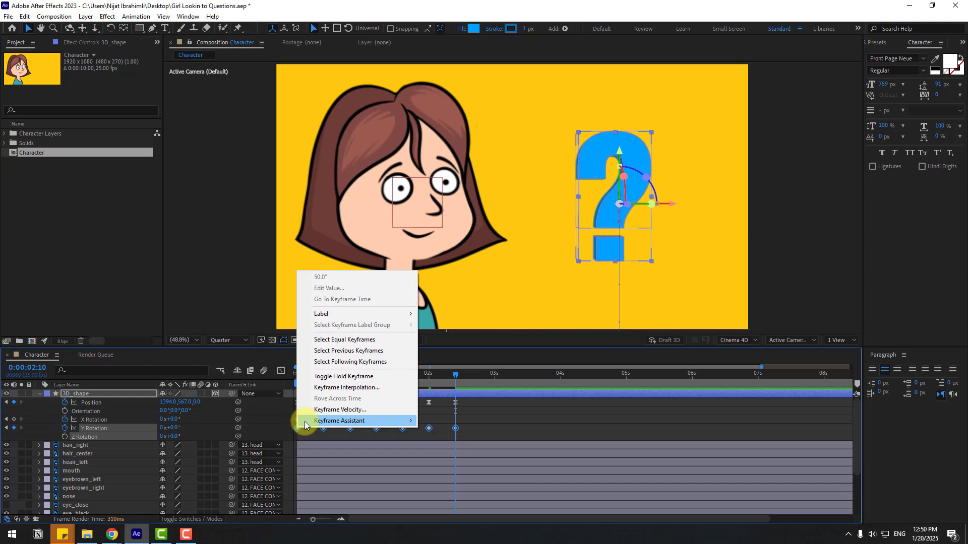
{"action": "mouse_move", "coordinate": [346, 418]}
{"action": "left_click", "coordinate": [444, 451]}
{"action": "key", "text": "space"}
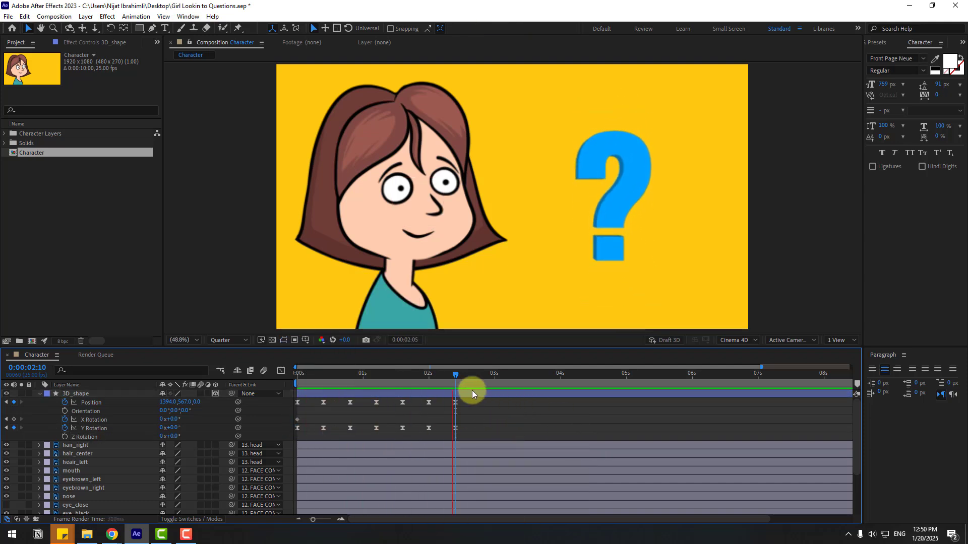
Step: Set the X Rotation of 3D_shape to 25° at 0:00:00:00 and -15° at 0:00:00:10
{"action": "left_click_drag", "start_coordinate": [440, 378], "coordinate": [297, 378]}
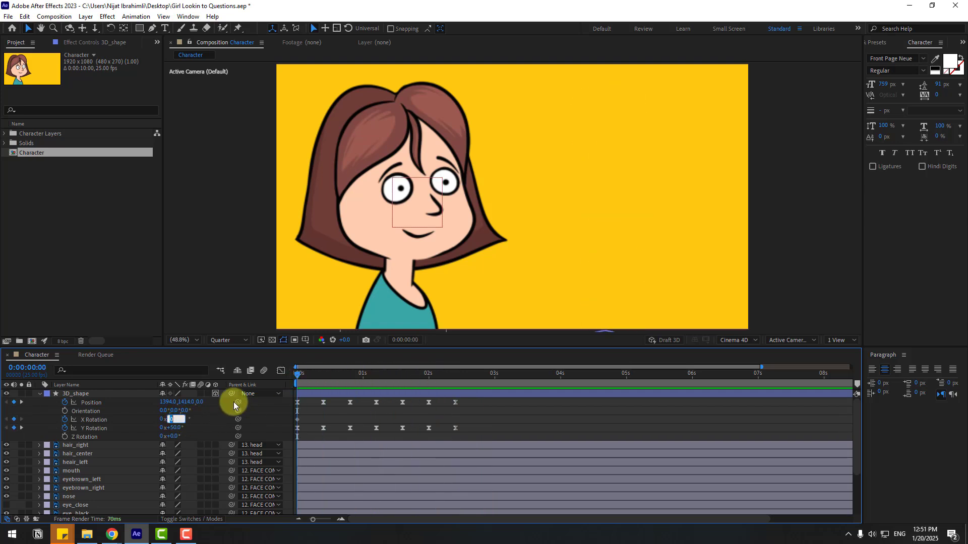
{"action": "type", "text": "25"}
{"action": "key", "text": "Return"}
{"action": "left_click", "coordinate": [307, 374]}
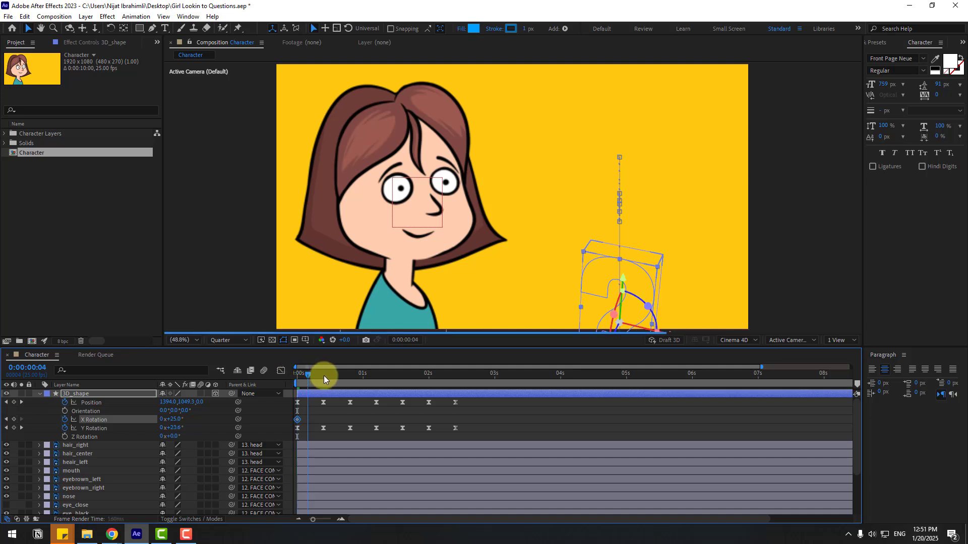
{"action": "left_click", "coordinate": [323, 376]}
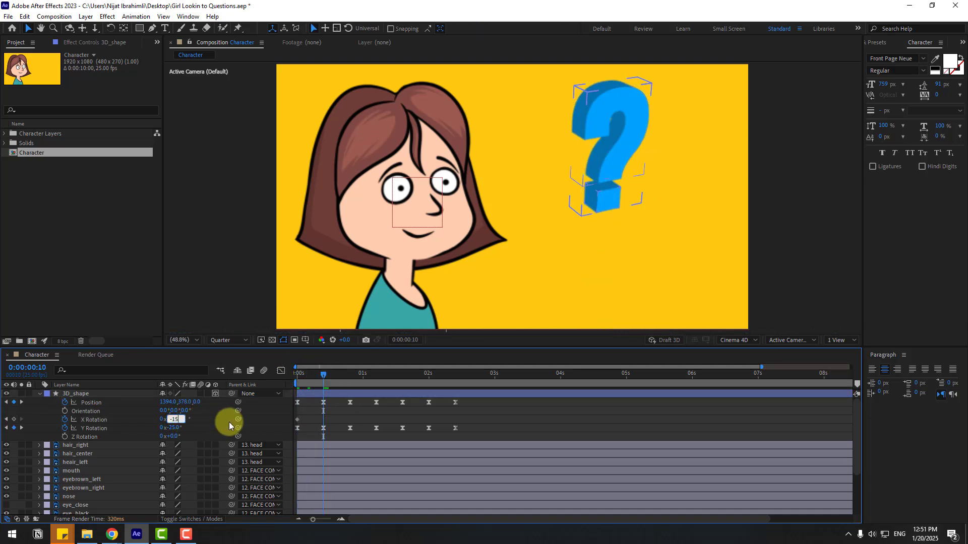
{"action": "key", "text": "Return"}
Step: Set the X Rotation of 3D_shape to 7° at 0:00:00:20 and add another X Rotation keyframe at 0:00:01:05
{"action": "left_click", "coordinate": [350, 374]}
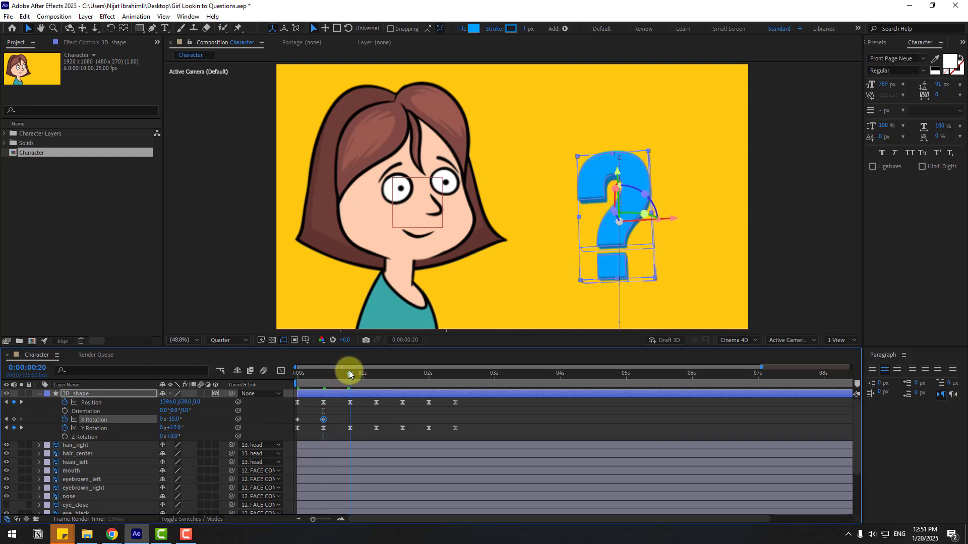
{"action": "key", "text": "Return"}
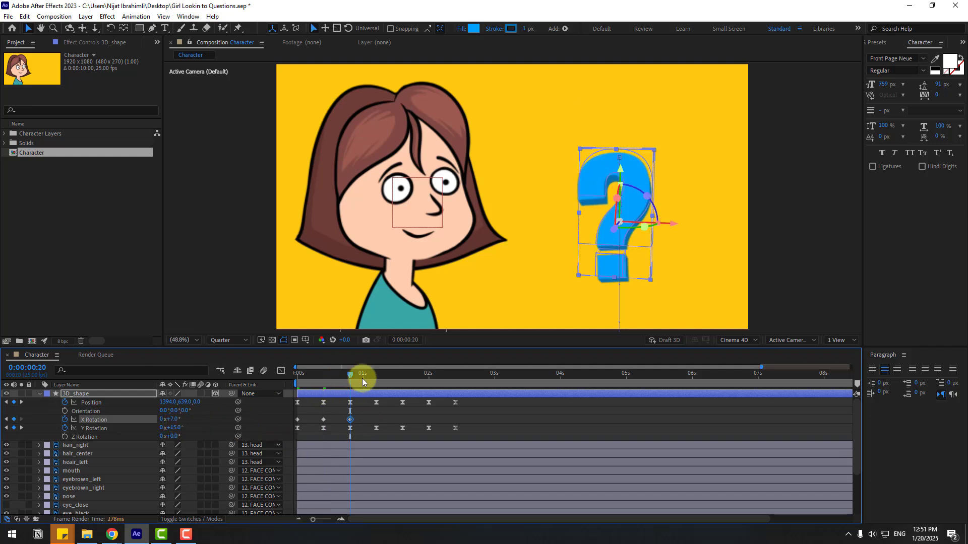
{"action": "left_click", "coordinate": [376, 375]}
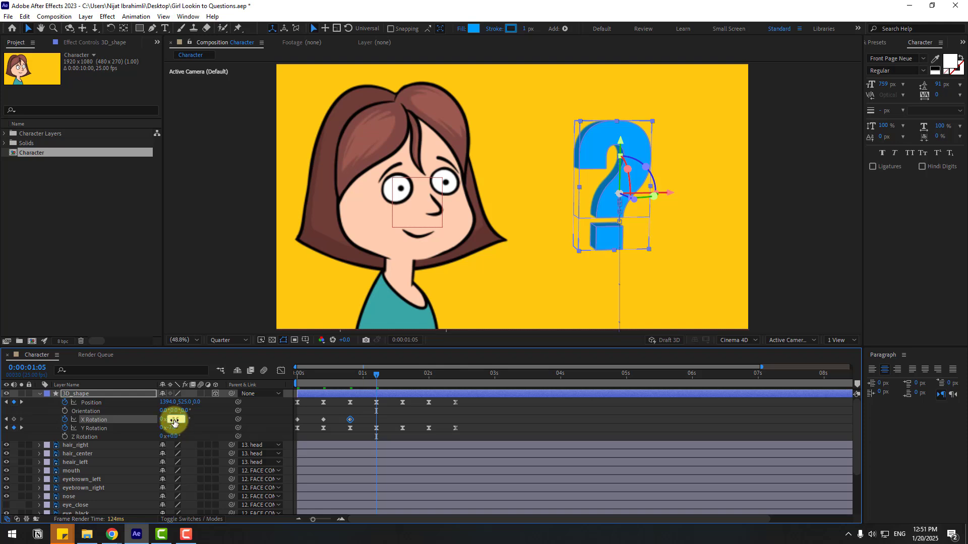
{"action": "key", "text": "Return"}
Step: Set the X Rotation of 3D_shape to 1° at 0:00:01:15 and 0° at 0:00:02:00
{"action": "left_click", "coordinate": [401, 372]}
{"action": "left_click", "coordinate": [167, 424]}
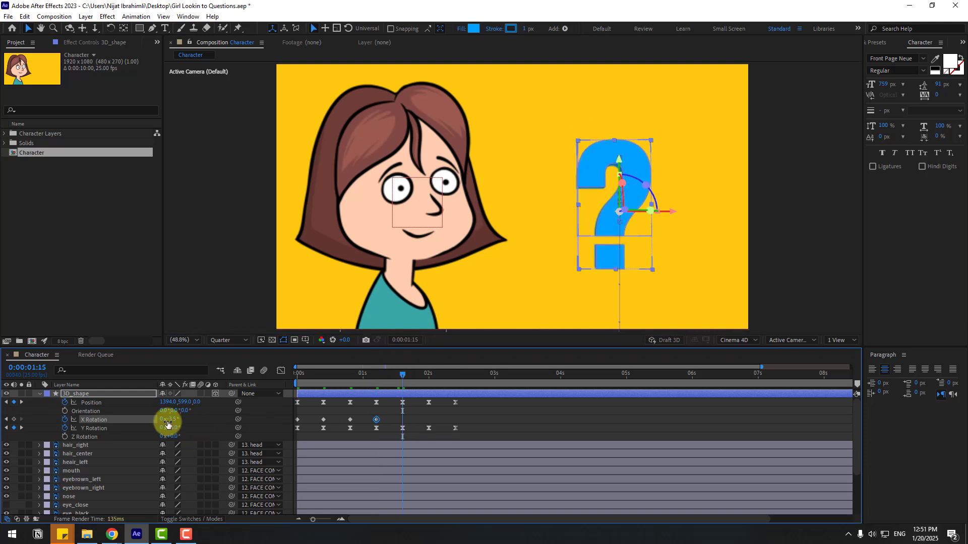
{"action": "type", "text": "1"}
{"action": "left_click", "coordinate": [447, 428]}
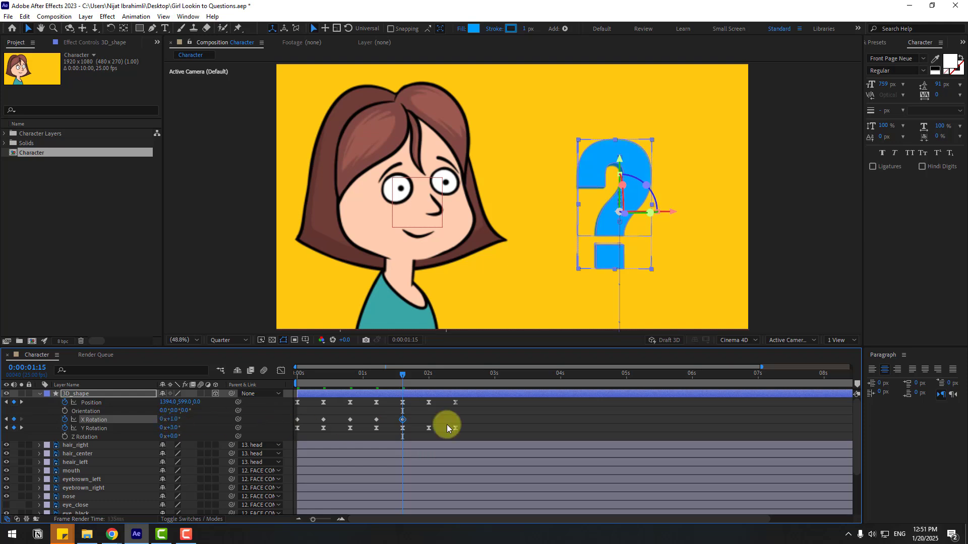
{"action": "left_click", "coordinate": [429, 381]}
{"action": "left_click", "coordinate": [176, 424]}
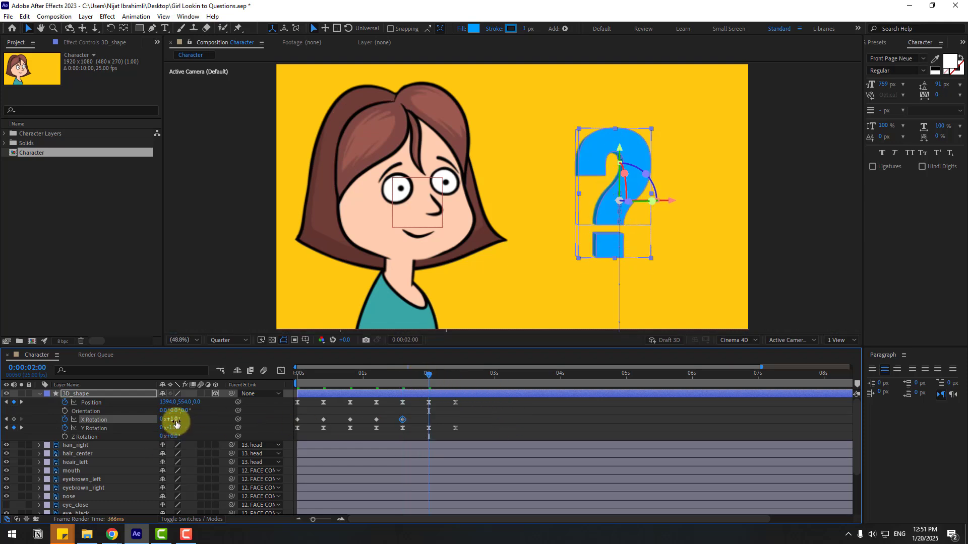
{"action": "left_click", "coordinate": [477, 428]}
Step: Apply Easy Ease to all X Rotation keyframes of 3D_shape
{"action": "left_click_drag", "start_coordinate": [438, 418], "coordinate": [291, 420]}
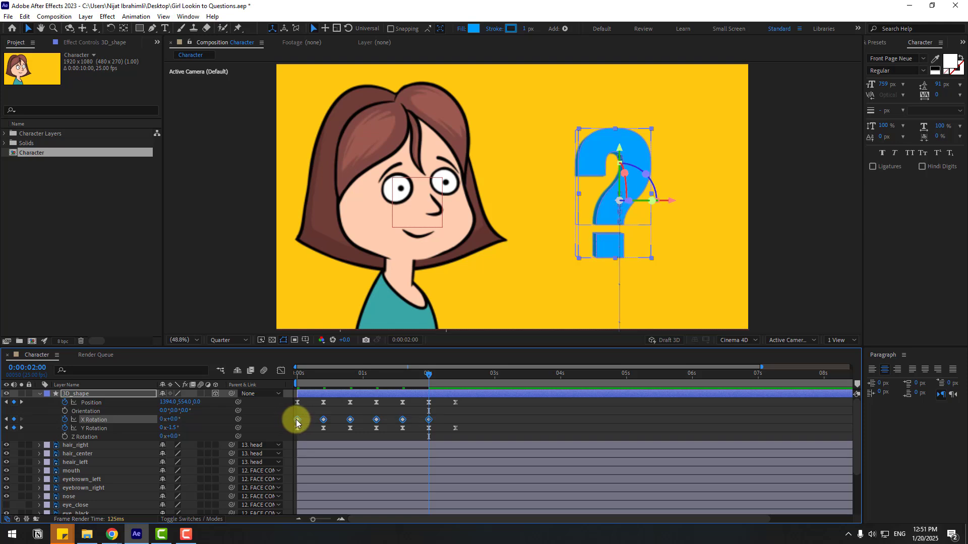
{"action": "right_click", "coordinate": [296, 419]}
{"action": "mouse_move", "coordinate": [308, 413]}
{"action": "left_click", "coordinate": [481, 445]}
Step: End the work area at 0:00:02:22 and preview the combined bounce and rotation
{"action": "left_click_drag", "start_coordinate": [477, 375], "coordinate": [486, 377]}
{"action": "key", "text": "n"}
{"action": "key", "text": "space"}
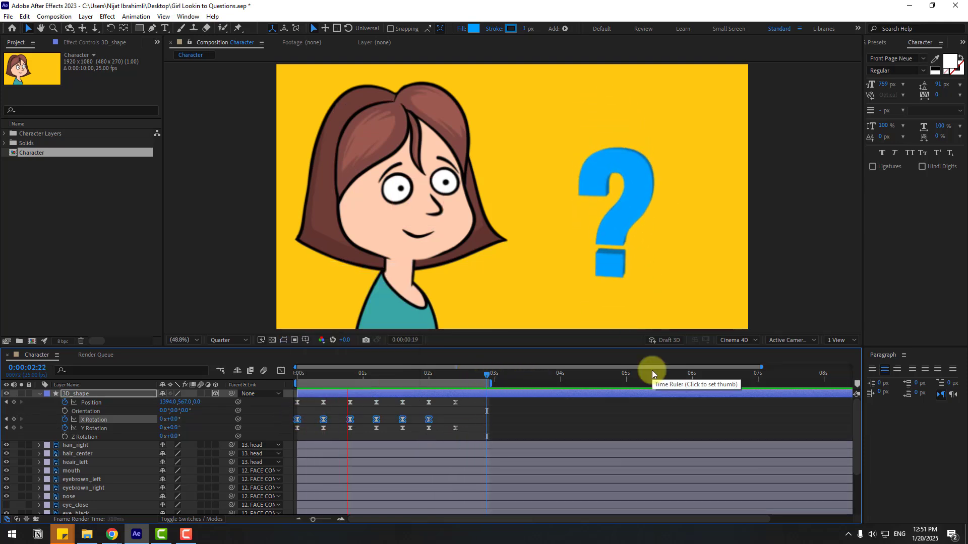
Step: Turn the Y Rotation of 3D_shape to a large negative angle at 0:00:09:24 and preview the slow spin
{"action": "left_click", "coordinate": [459, 378]}
{"action": "left_click_drag", "start_coordinate": [460, 378], "coordinate": [455, 379]}
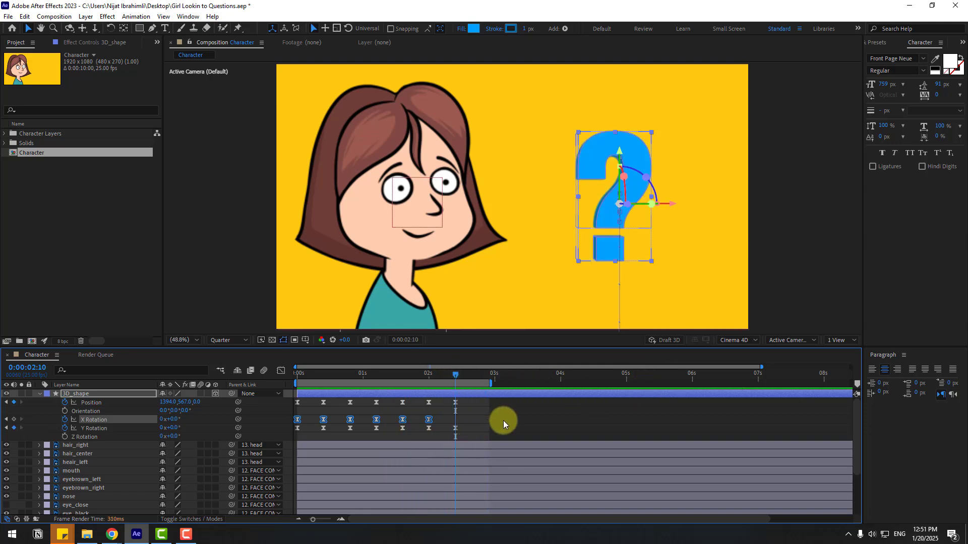
{"action": "left_click", "coordinate": [503, 421]}
{"action": "scroll", "coordinate": [491, 411], "scroll_direction": "down", "scroll_amount": 2}
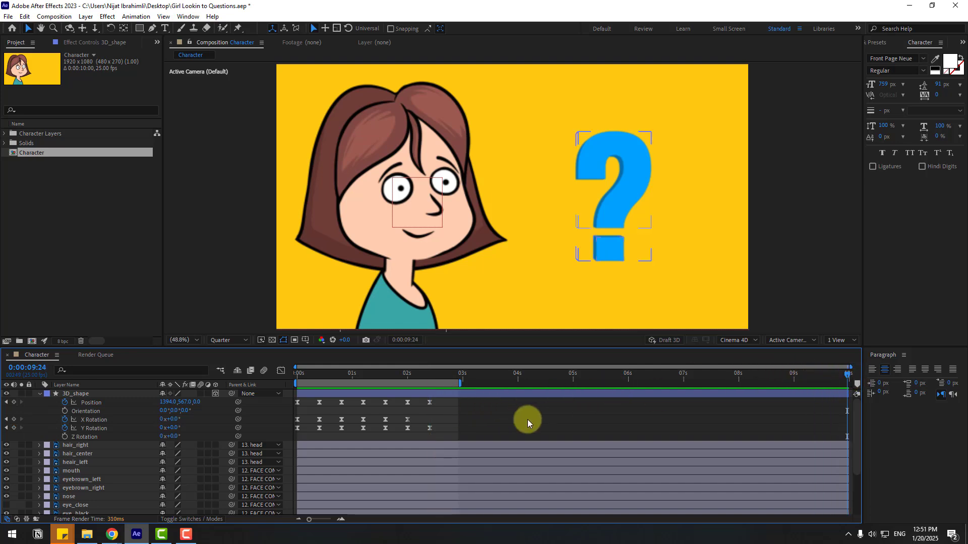
{"action": "left_click_drag", "start_coordinate": [170, 428], "coordinate": [3, 433]}
{"action": "key", "text": "space"}
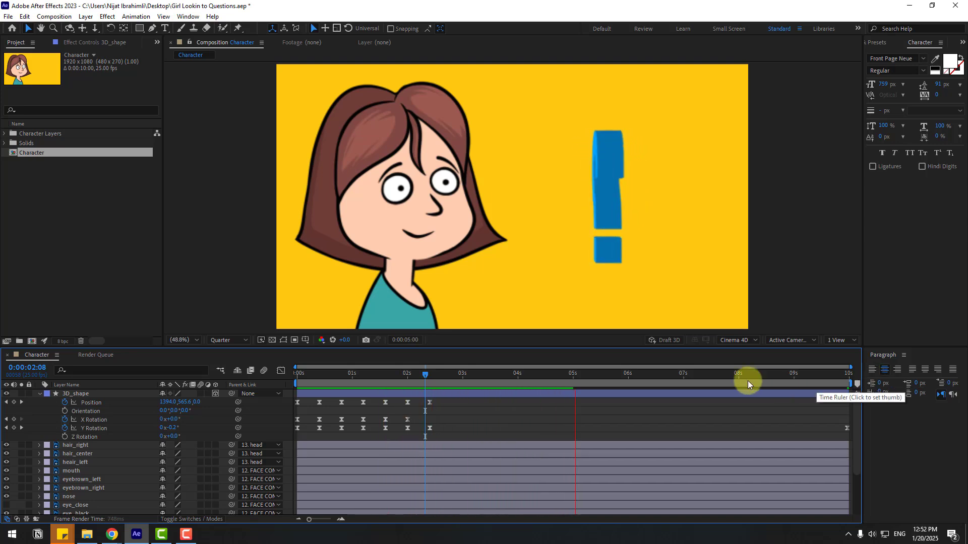
Step: Create a Rotation keyframe for the head layer at 0:00:00:00 and set it to 16°
{"action": "left_click", "coordinate": [552, 379]}
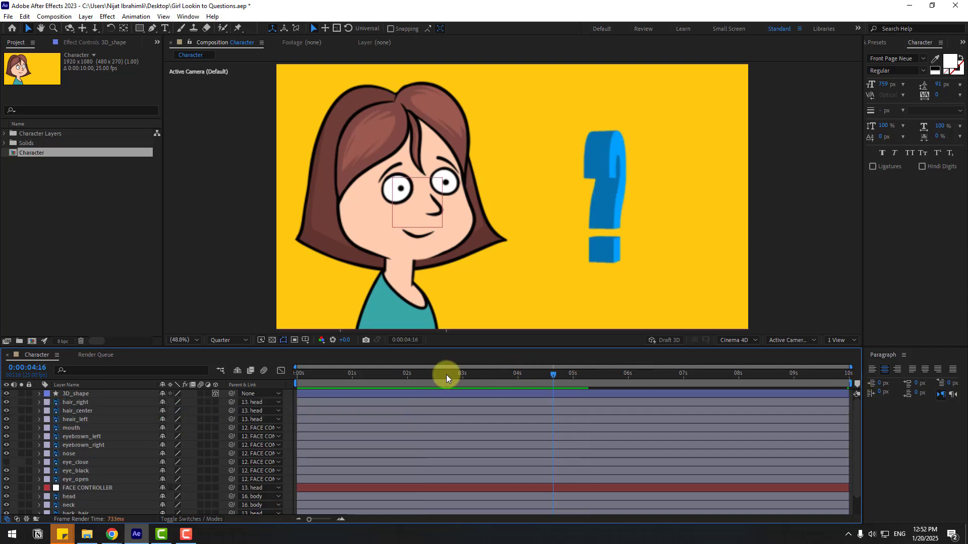
{"action": "left_click_drag", "start_coordinate": [446, 374], "coordinate": [295, 377]}
{"action": "scroll", "coordinate": [131, 473], "scroll_direction": "down", "scroll_amount": 2}
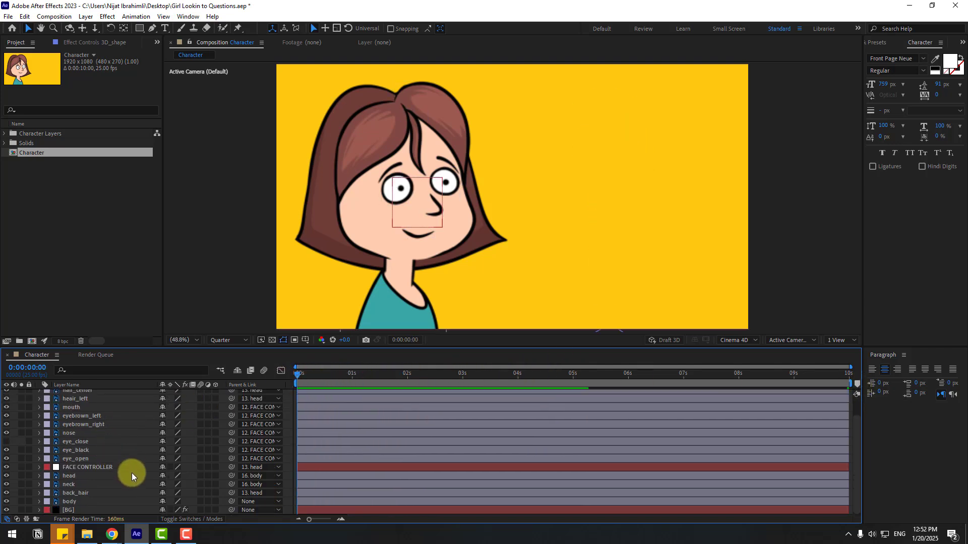
{"action": "left_click", "coordinate": [72, 478]}
{"action": "key", "text": "r"}
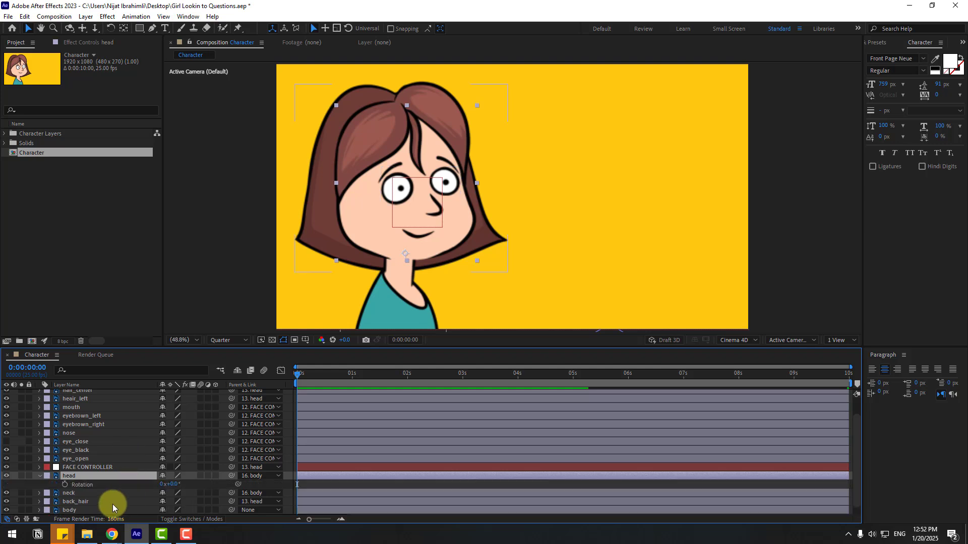
{"action": "left_click", "coordinate": [65, 484]}
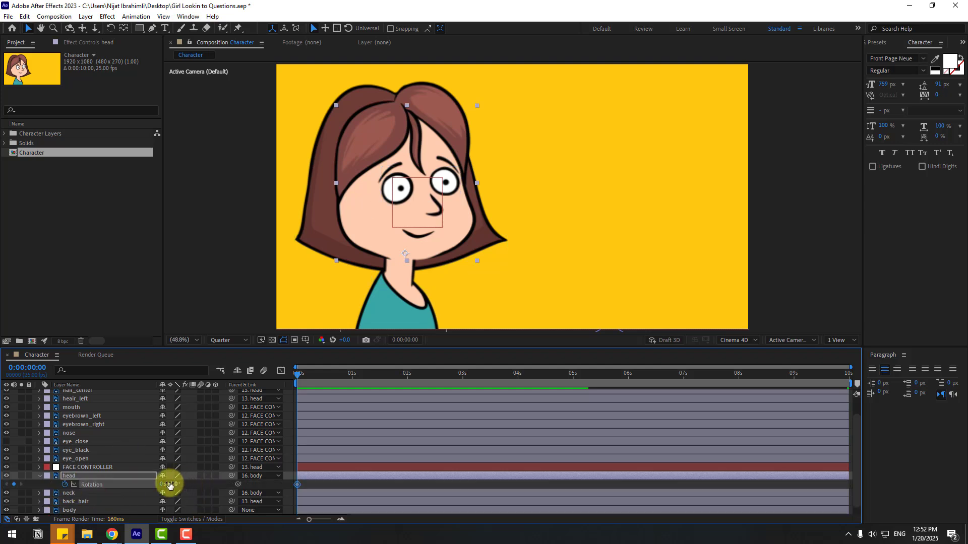
{"action": "left_click_drag", "start_coordinate": [177, 484], "coordinate": [188, 490]}
Step: Create Position and Rotation keyframes for the FACE CONTROLLER layer at 0:00:00:00
{"action": "left_click", "coordinate": [60, 470]}
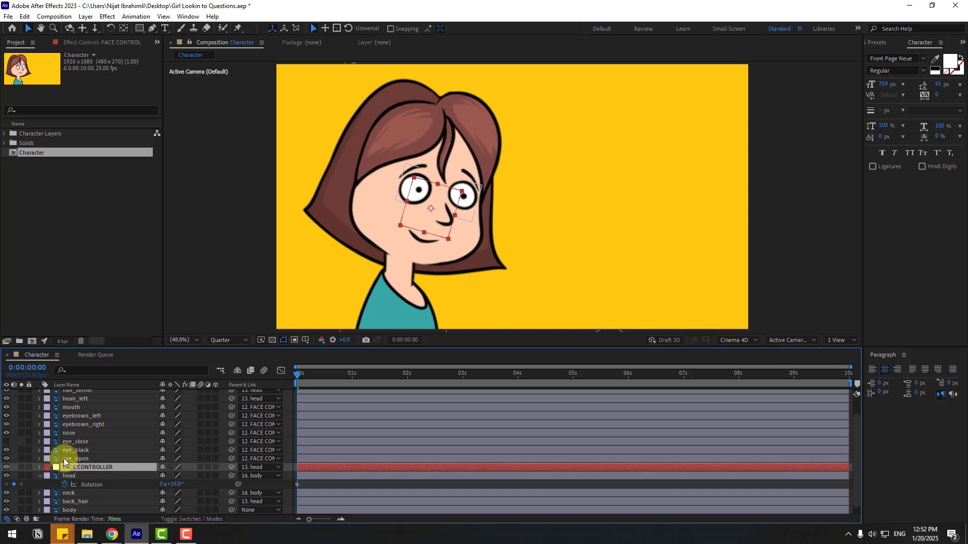
{"action": "key", "text": "p"}
{"action": "key", "text": "shift+r"}
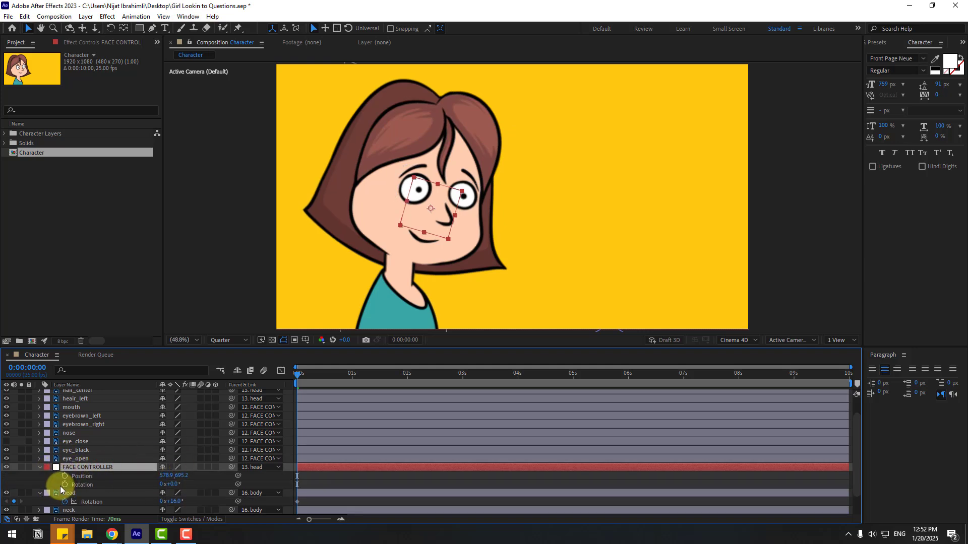
{"action": "left_click", "coordinate": [65, 476]}
{"action": "left_click", "coordinate": [65, 484]}
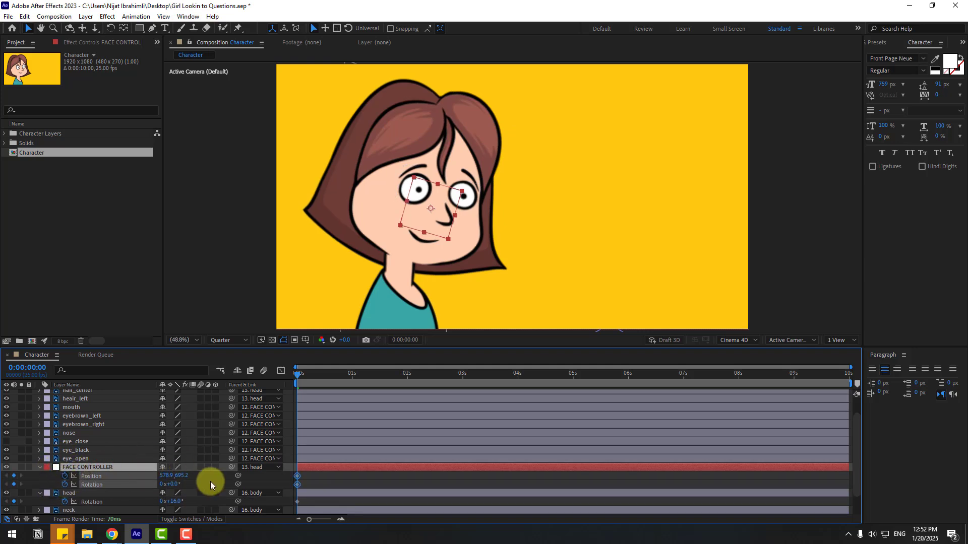
Step: Rotate the FACE CONTROLLER to 8° and move it down to position 593.8, 747.0 at 0:00:00:00
{"action": "left_click", "coordinate": [182, 487]}
{"action": "left_click_drag", "start_coordinate": [174, 485], "coordinate": [179, 487]}
{"action": "left_click_drag", "start_coordinate": [443, 207], "coordinate": [419, 231]}
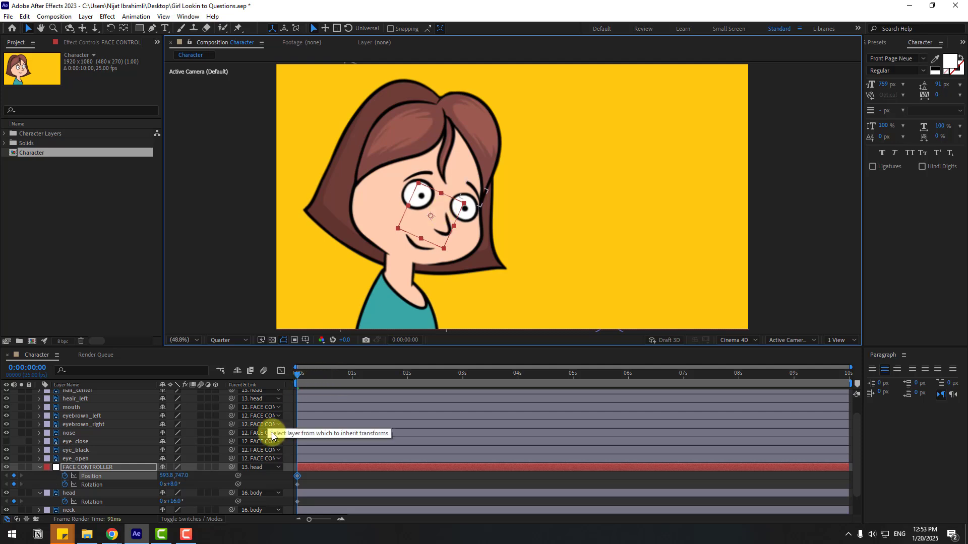
Step: Set the head layer's Rotation to -4° at 0:00:00:10
{"action": "scroll", "coordinate": [158, 443], "scroll_direction": "down", "scroll_amount": 1}
{"action": "left_click_drag", "start_coordinate": [298, 377], "coordinate": [320, 377]}
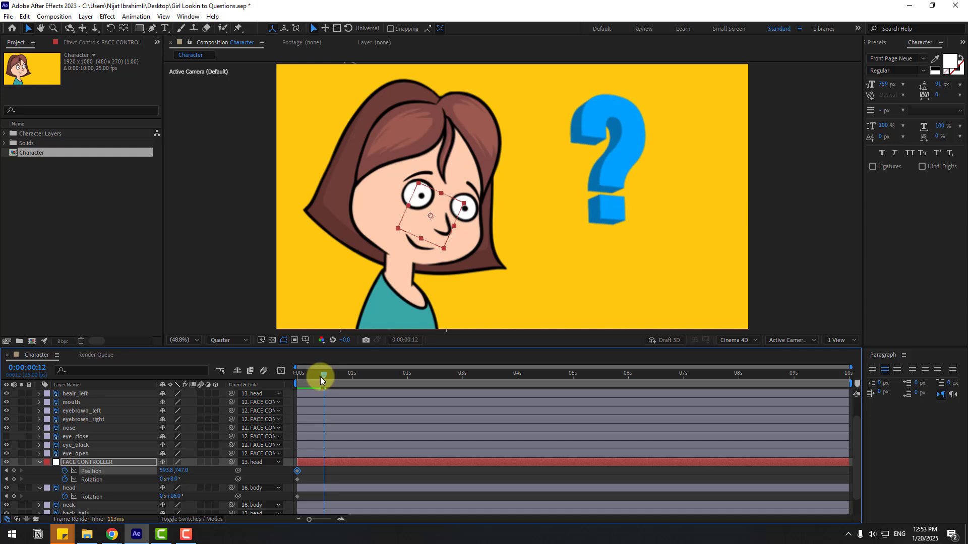
{"action": "left_click", "coordinate": [192, 484]}
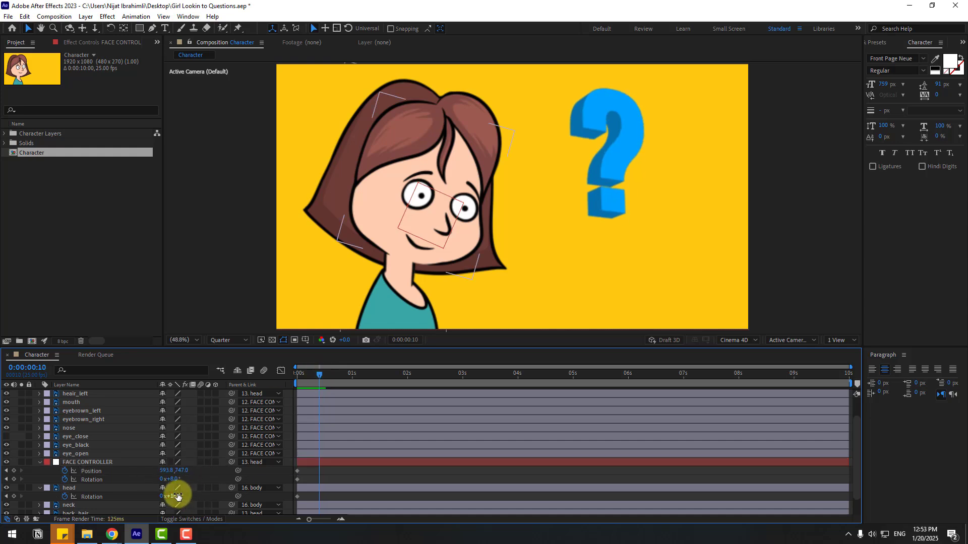
{"action": "left_click_drag", "start_coordinate": [178, 497], "coordinate": [166, 496]}
{"action": "left_click", "coordinate": [413, 226]}
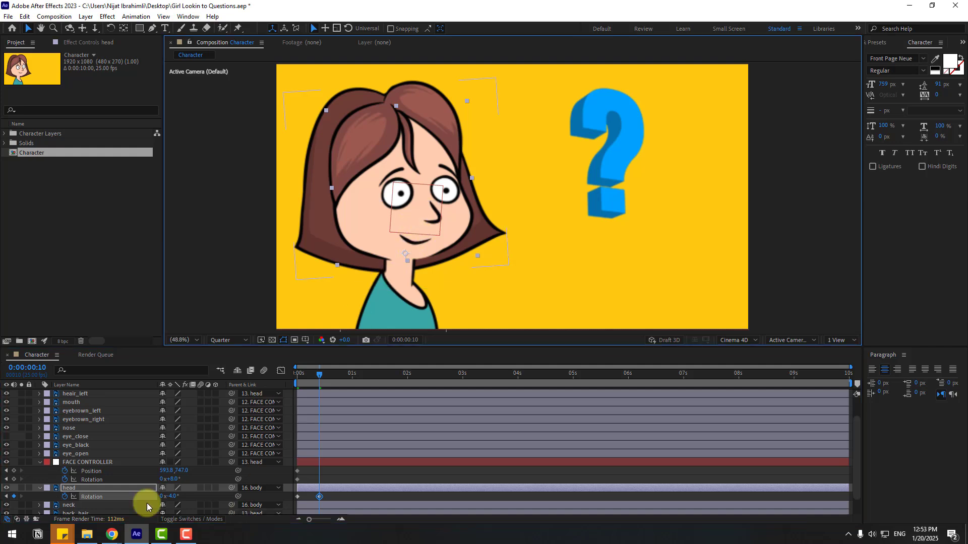
Step: Raise the FACE CONTROLLER to position 579.1, 699.2 and rotate it to -5° at 0:00:00:10
{"action": "left_click", "coordinate": [83, 462]}
{"action": "left_click_drag", "start_coordinate": [424, 219], "coordinate": [423, 212]}
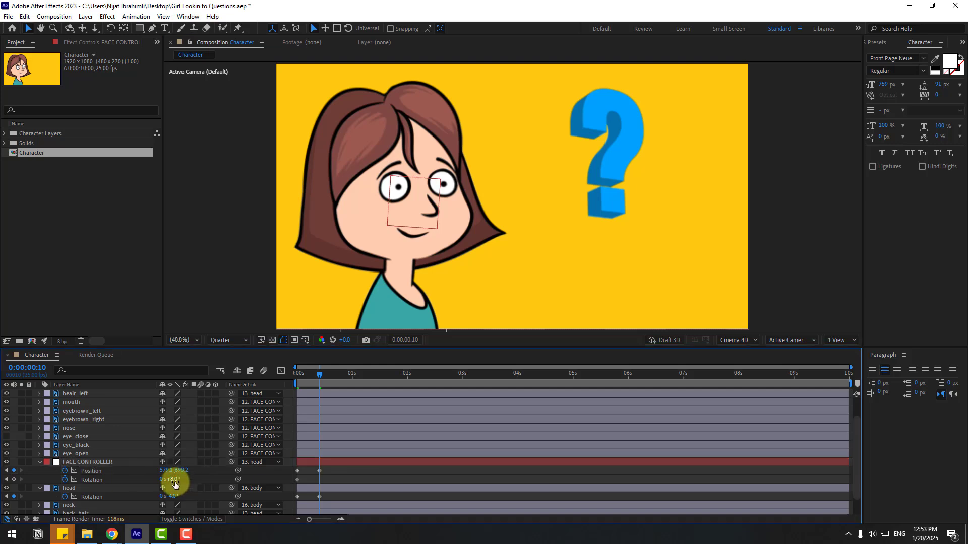
{"action": "left_click_drag", "start_coordinate": [174, 479], "coordinate": [168, 482]}
{"action": "left_click", "coordinate": [247, 463]}
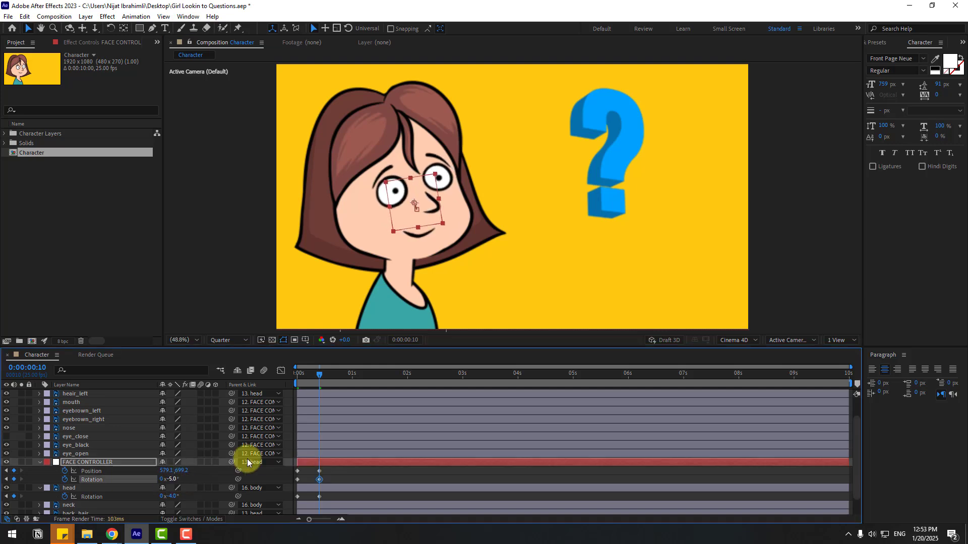
Step: Apply Easy Ease to all keyframes of the FACE CONTROLLER and head layers and preview the movement
{"action": "mouse_move", "coordinate": [326, 371]}
{"action": "left_mouse_down"}
{"action": "mouse_move", "coordinate": [287, 383]}
{"action": "mouse_move", "coordinate": [313, 376]}
{"action": "left_mouse_up"}
{"action": "left_click_drag", "start_coordinate": [327, 470], "coordinate": [304, 507]}
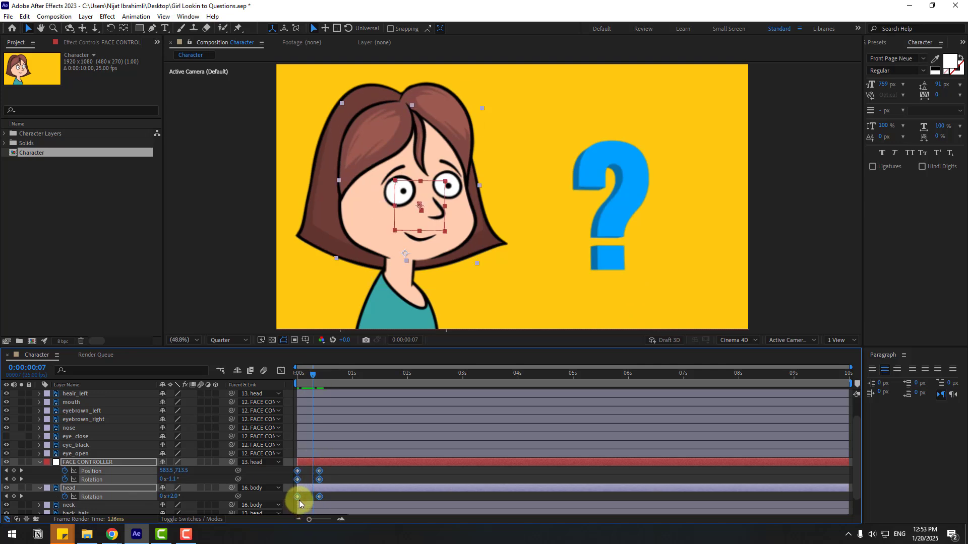
{"action": "right_click", "coordinate": [298, 499]}
{"action": "mouse_move", "coordinate": [346, 488]}
{"action": "left_click", "coordinate": [462, 423]}
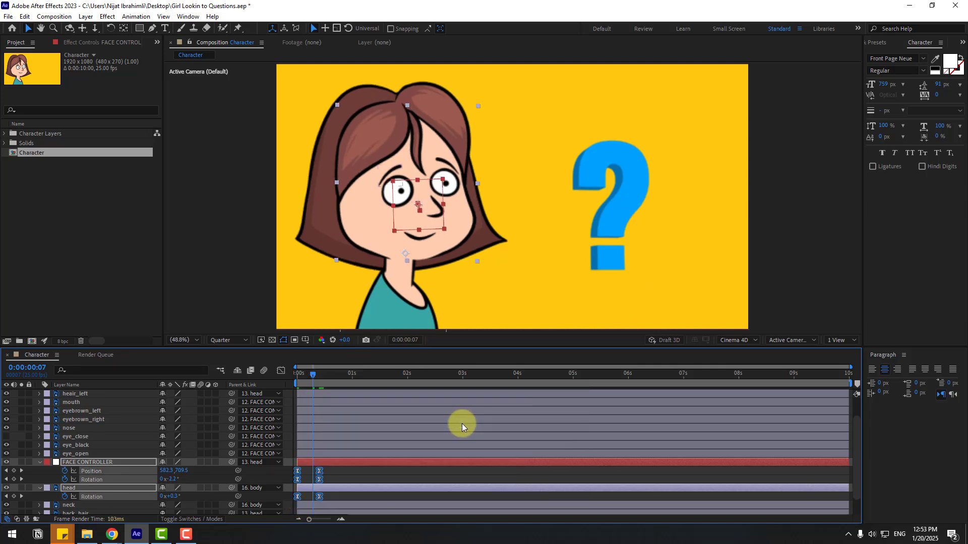
{"action": "key", "text": "space"}
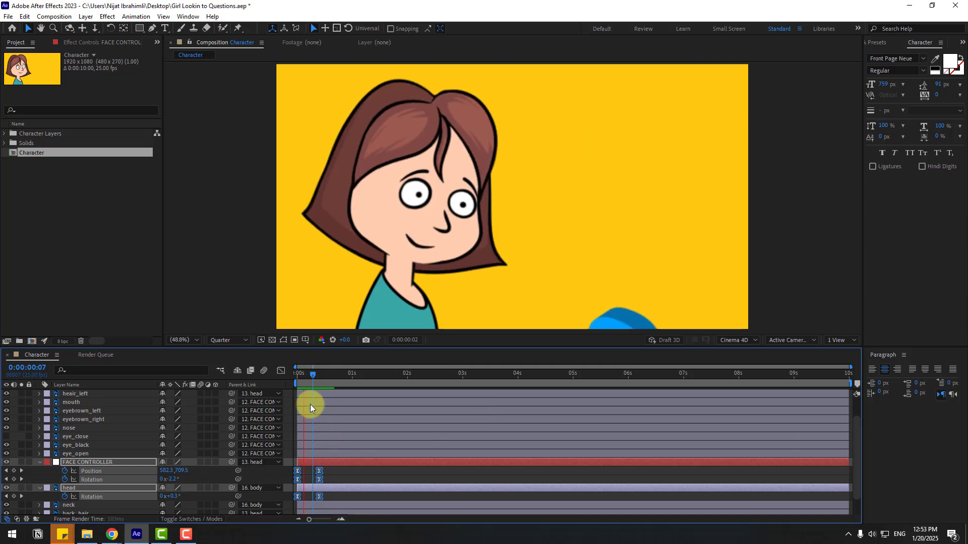
Step: Set the head layer's Rotation to 9° at 0:00:00:18
{"action": "left_click", "coordinate": [322, 376]}
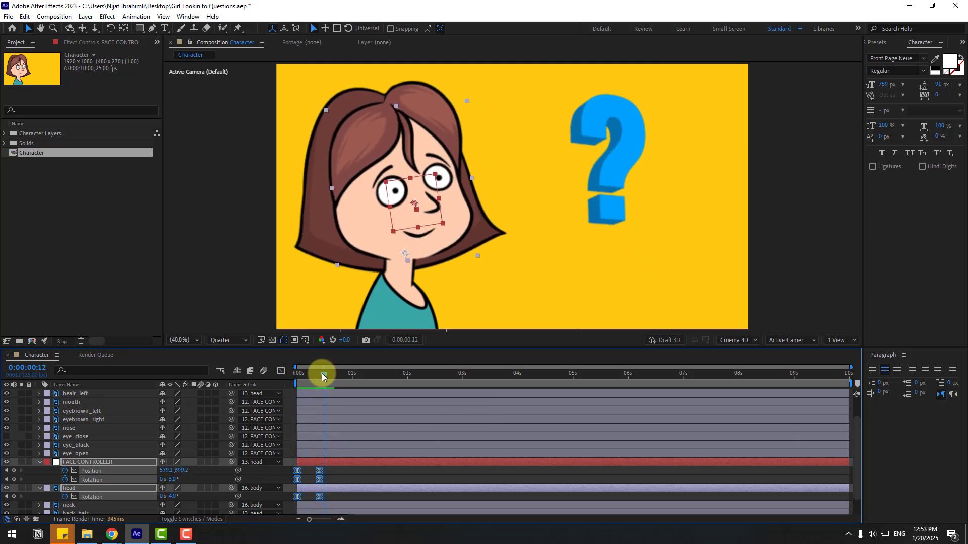
{"action": "left_click_drag", "start_coordinate": [322, 376], "coordinate": [335, 373]}
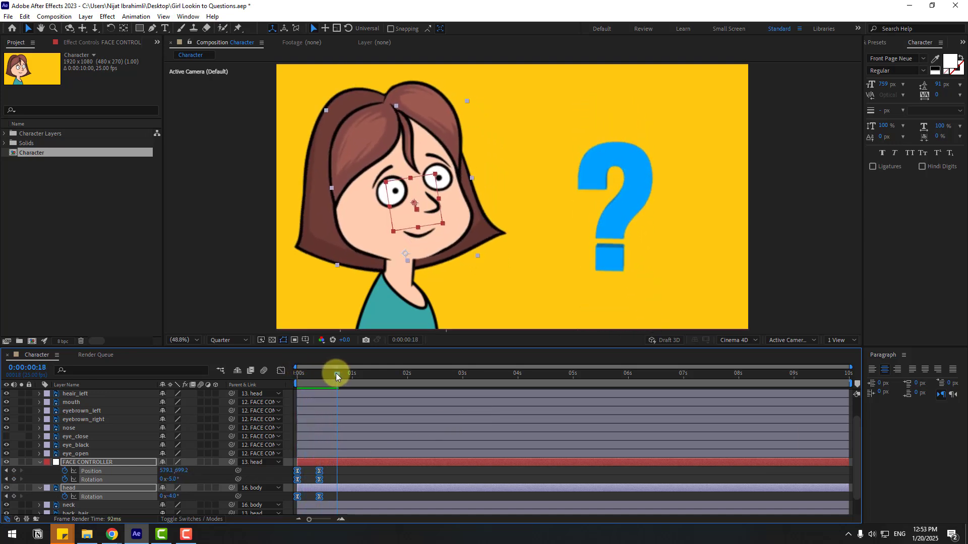
{"action": "left_click", "coordinate": [358, 474]}
{"action": "left_click_drag", "start_coordinate": [174, 501], "coordinate": [178, 498]}
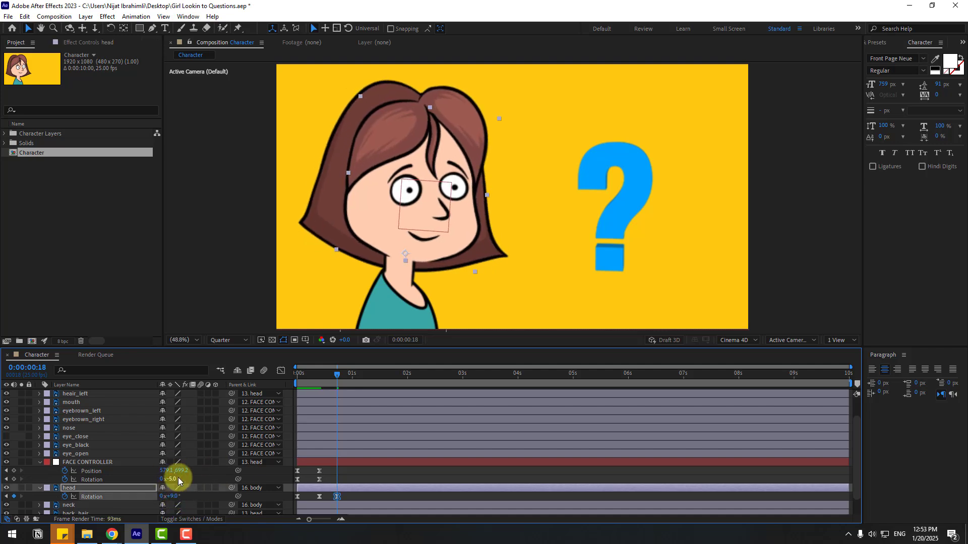
Step: Lower the FACE CONTROLLER to position 573.0, 729.3 and set its Rotation to 0° at 0:00:00:18
{"action": "left_click", "coordinate": [179, 480]}
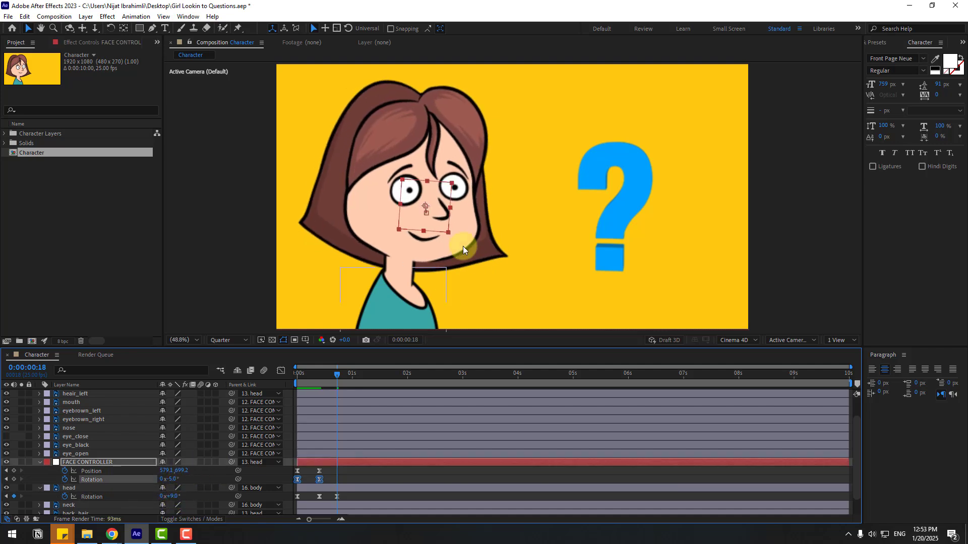
{"action": "left_click", "coordinate": [349, 464]}
{"action": "left_click_drag", "start_coordinate": [440, 213], "coordinate": [436, 225]}
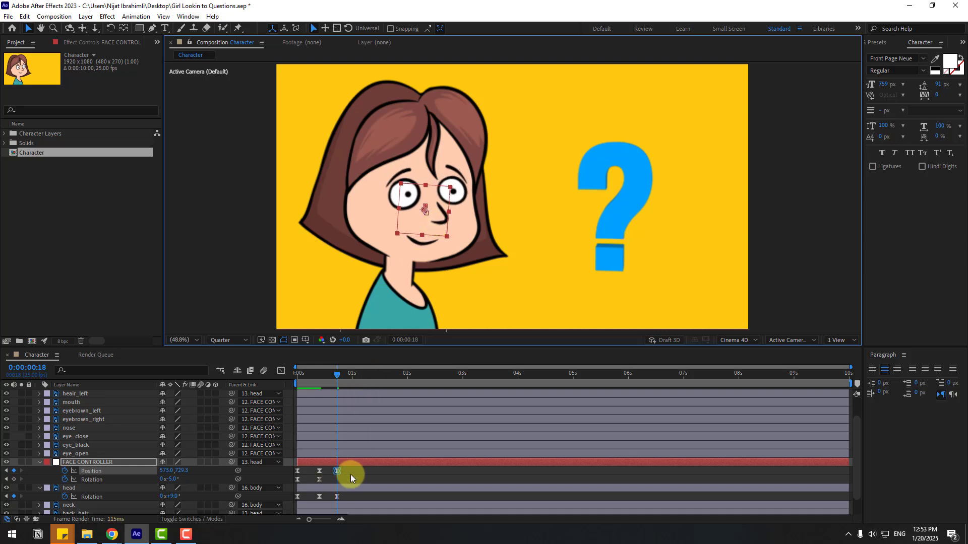
{"action": "left_click", "coordinate": [175, 480]}
{"action": "type", "text": "0"}
{"action": "key", "text": "Return"}
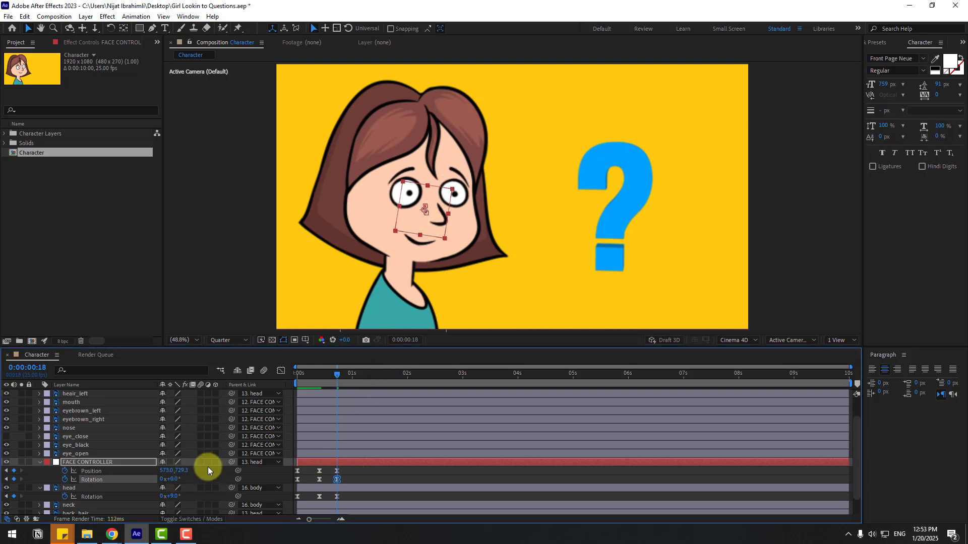
{"action": "left_click", "coordinate": [384, 474]}
Step: Delay the FACE CONTROLLER's second and third Position and Rotation keyframes to 0:00:00:12 and 0:00:00:22 and preview the result
{"action": "left_click_drag", "start_coordinate": [313, 376], "coordinate": [301, 450]}
{"action": "mouse_move", "coordinate": [346, 470]}
{"action": "left_mouse_down"}
{"action": "mouse_move", "coordinate": [294, 483]}
{"action": "mouse_move", "coordinate": [346, 471]}
{"action": "left_mouse_up"}
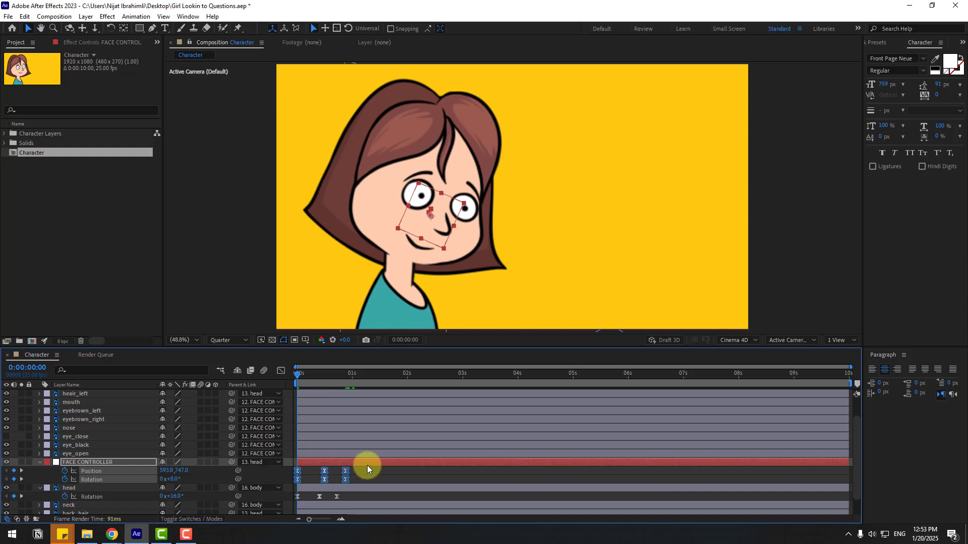
{"action": "key", "text": "space"}
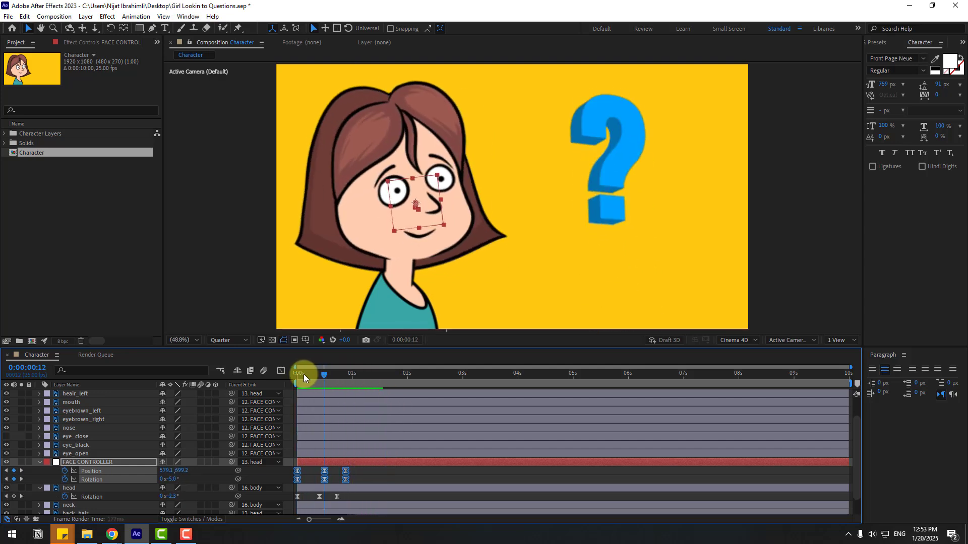
{"action": "key", "text": "space"}
Step: Set the body layer's Rotation to 4° and create a Rotation keyframe for it at 0:00:00:00
{"action": "scroll", "coordinate": [111, 460], "scroll_direction": "down", "scroll_amount": 1}
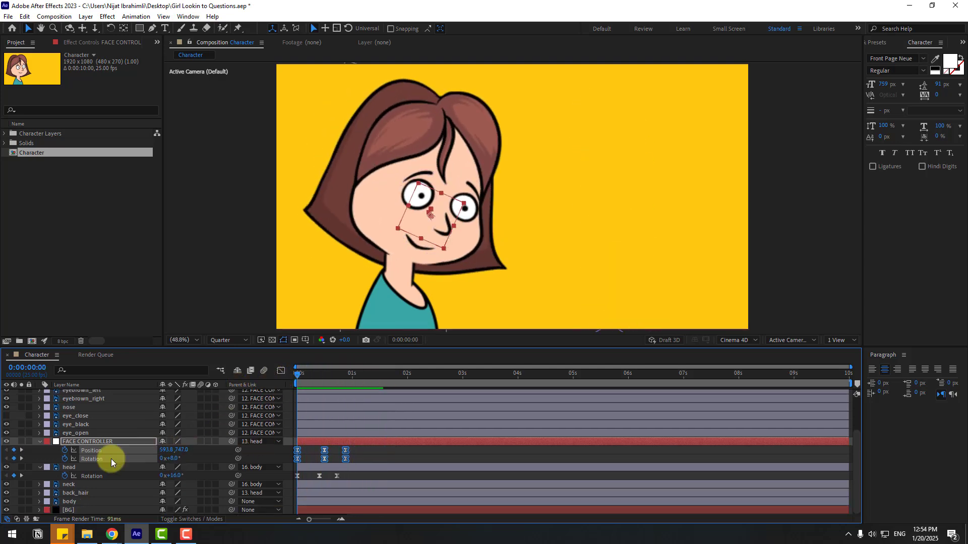
{"action": "left_click", "coordinate": [69, 501]}
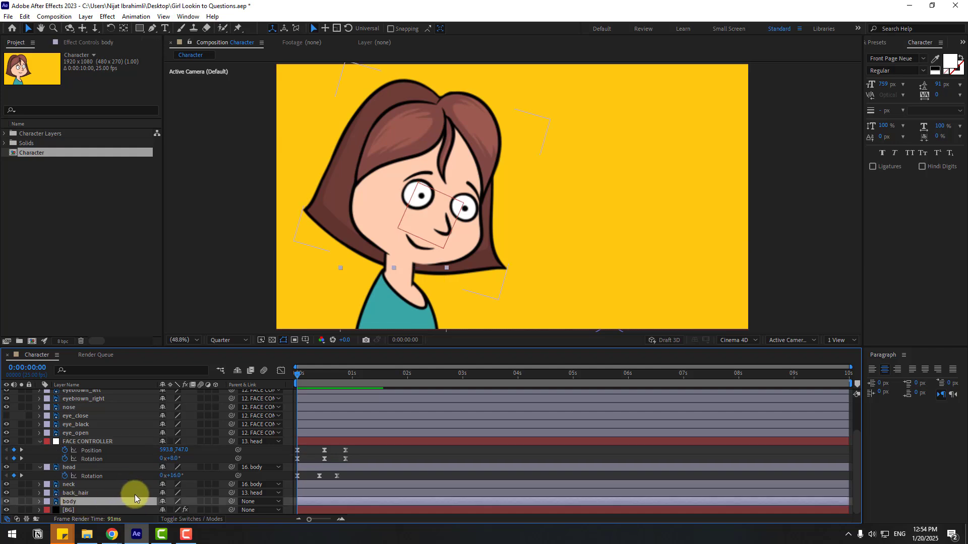
{"action": "key", "text": "r"}
{"action": "left_click", "coordinate": [173, 501]}
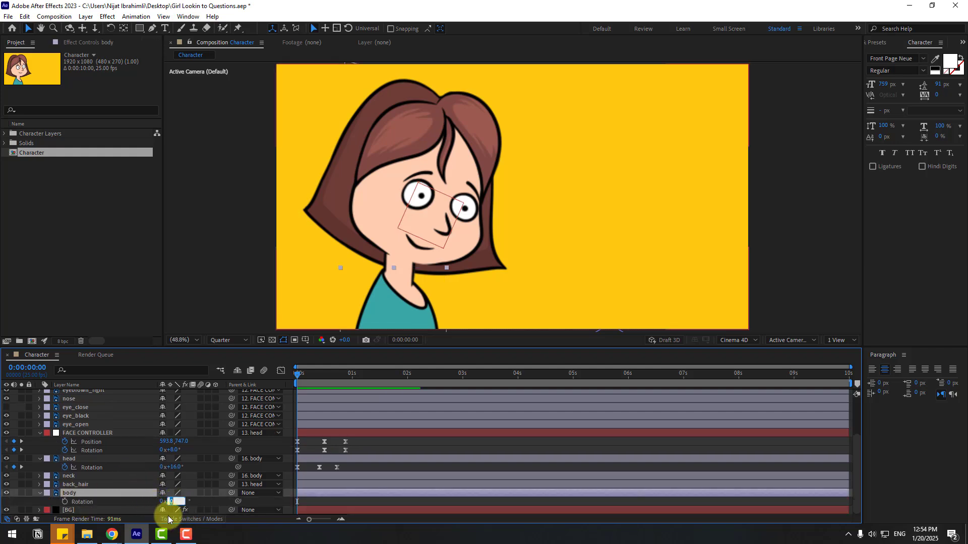
{"action": "type", "text": "4"}
{"action": "key", "text": "Return"}
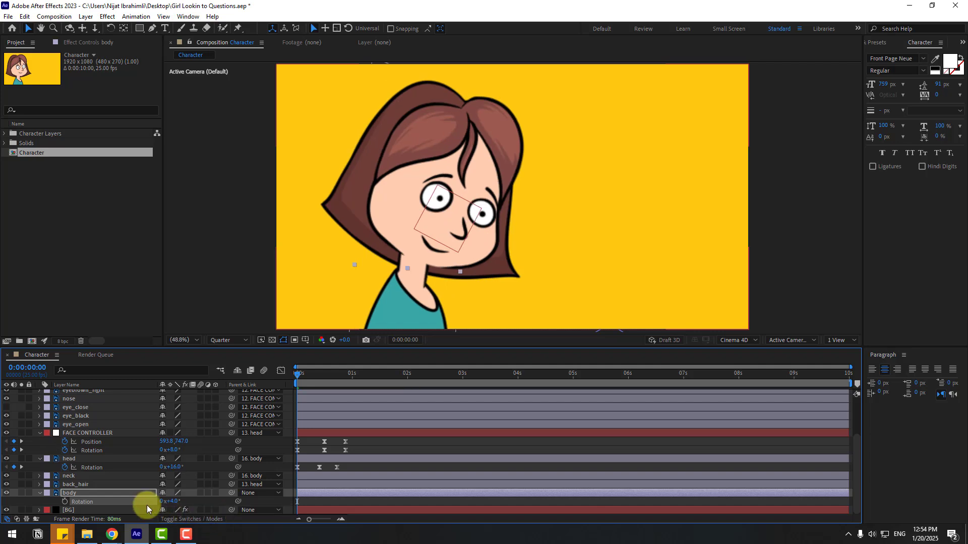
{"action": "left_click", "coordinate": [64, 501]}
Step: Set the body layer's Rotation to -3° at 0:00:00:10
{"action": "left_click_drag", "start_coordinate": [301, 380], "coordinate": [319, 379]}
{"action": "left_click", "coordinate": [176, 502]}
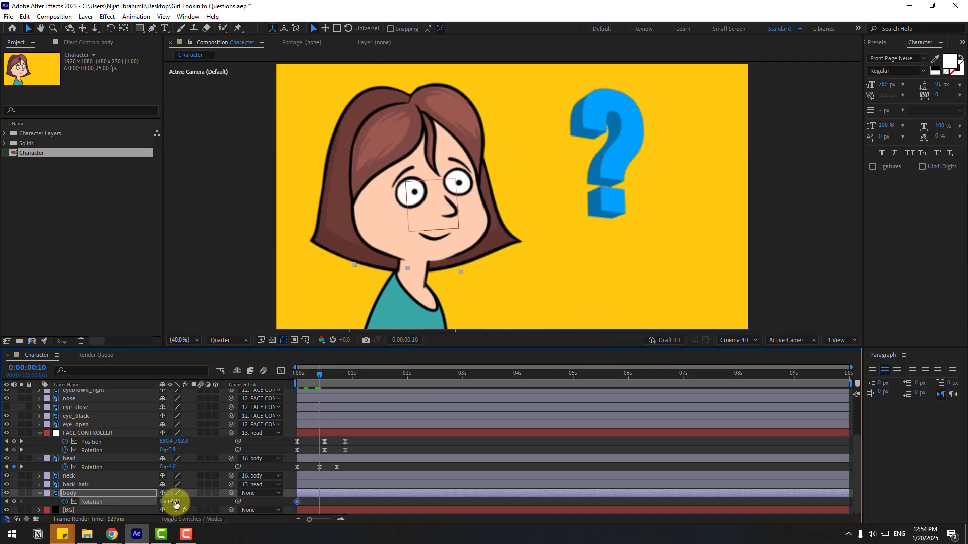
{"action": "type", "text": "-3"}
{"action": "key", "text": "Return"}
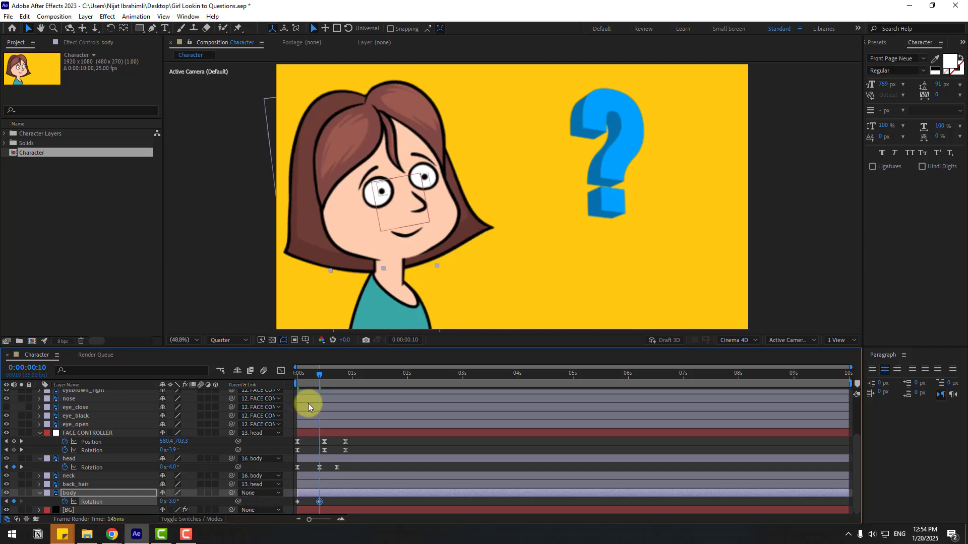
Step: Set the body layer's Rotation to 0° at 0:00:00:22 and preview the animation
{"action": "left_click_drag", "start_coordinate": [287, 376], "coordinate": [346, 386]}
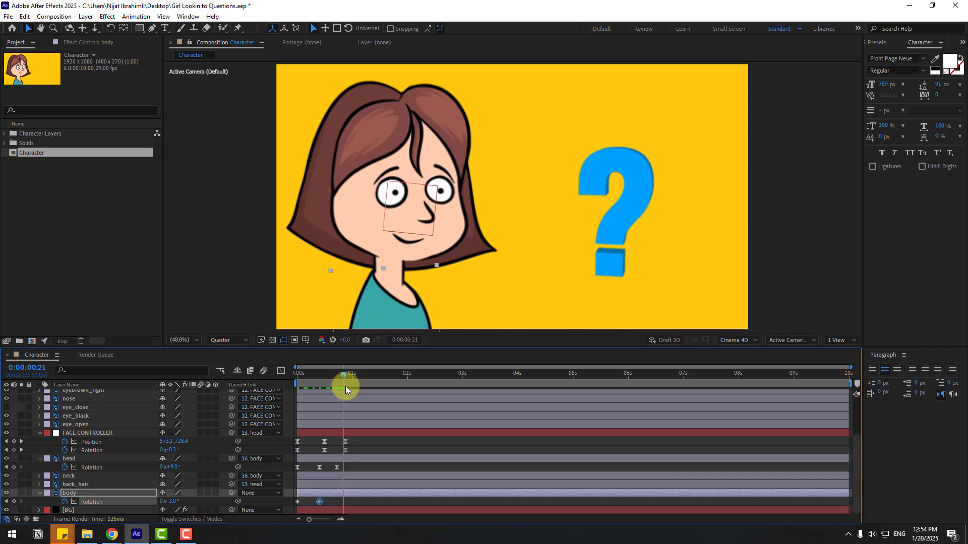
{"action": "left_click", "coordinate": [175, 503]}
{"action": "type", "text": "0"}
{"action": "key", "text": "Return"}
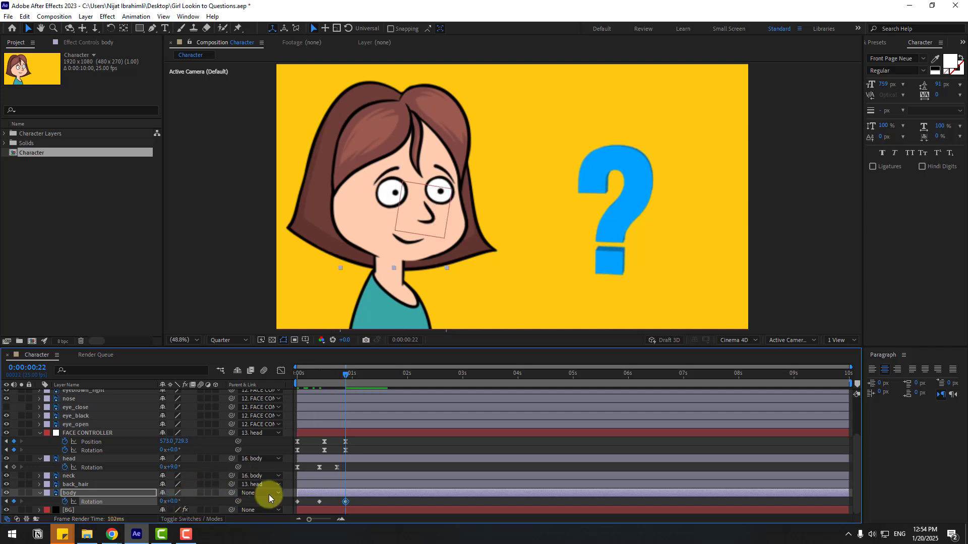
{"action": "key", "text": "space"}
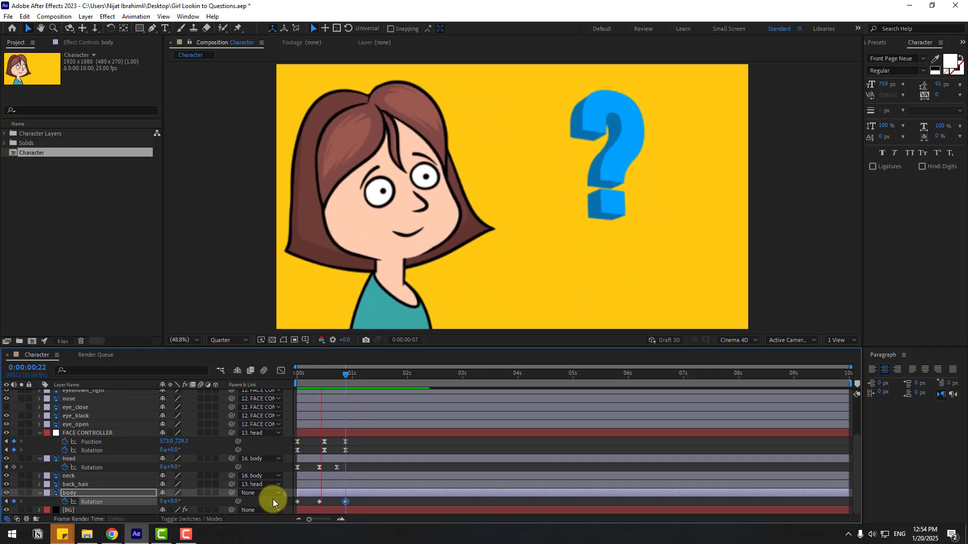
{"action": "key", "text": "space"}
{"action": "key", "text": "space"}
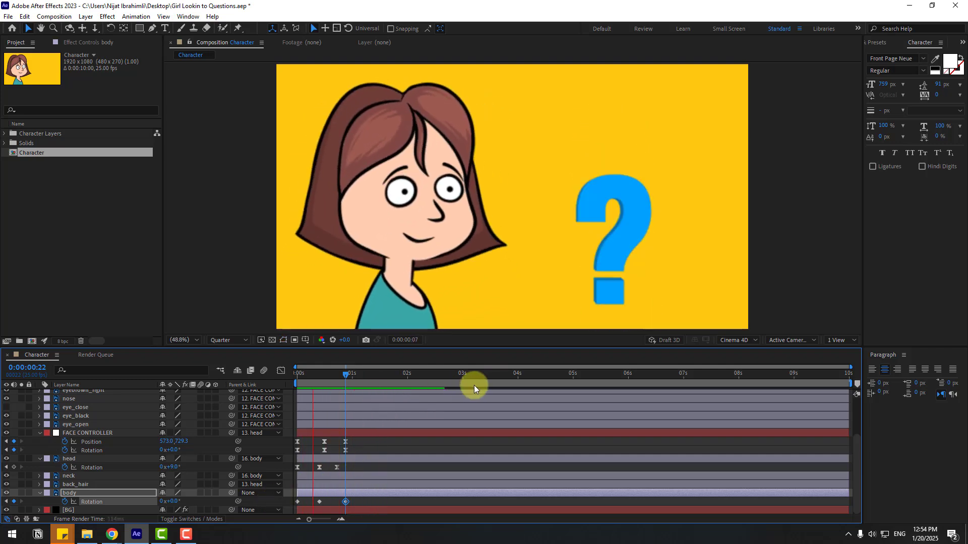
Step: Create a Position keyframe for the body layer at 0:00:00:00 and lower it to 475.0, 1636.1 at 0:00:00:10
{"action": "left_click", "coordinate": [353, 375]}
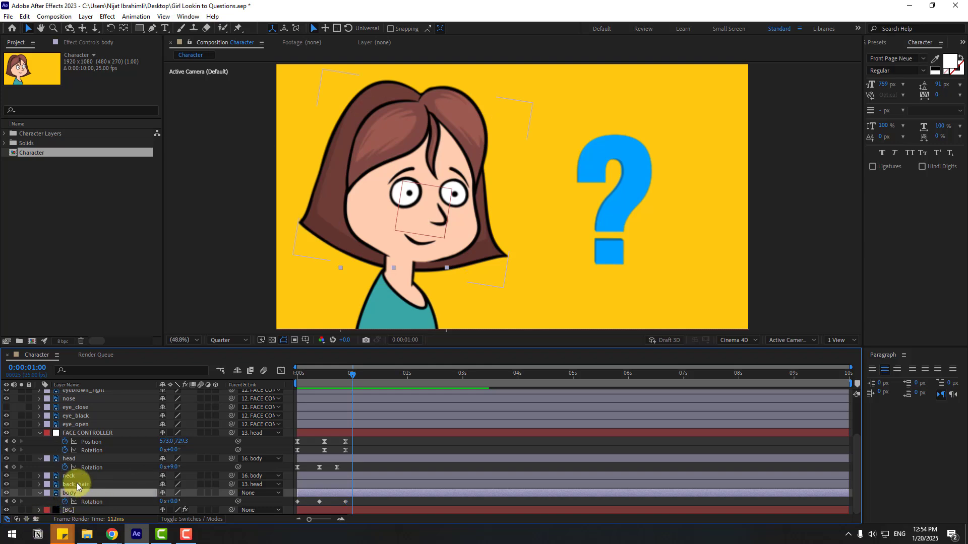
{"action": "key", "text": "shift+p"}
{"action": "left_click_drag", "start_coordinate": [340, 374], "coordinate": [320, 377]}
{"action": "left_click", "coordinate": [65, 493]}
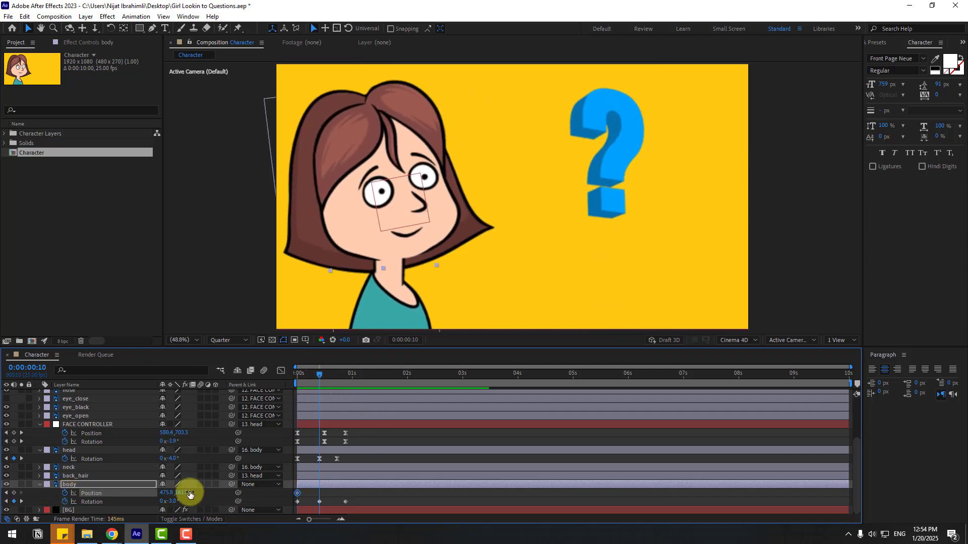
{"action": "left_click_drag", "start_coordinate": [182, 491], "coordinate": [190, 493]}
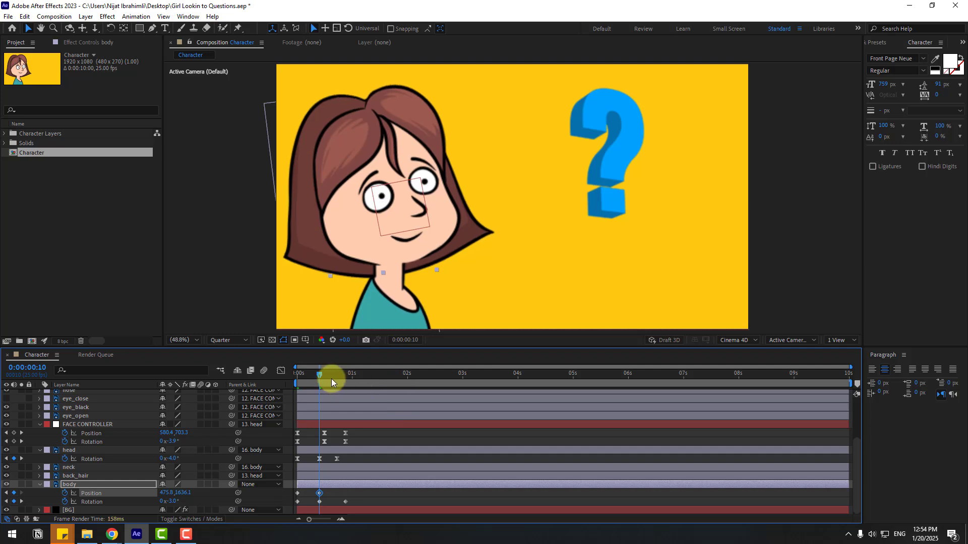
Step: Copy the body layer's first Position keyframe and paste it at 0:00:00:22
{"action": "left_click_drag", "start_coordinate": [332, 379], "coordinate": [346, 378]}
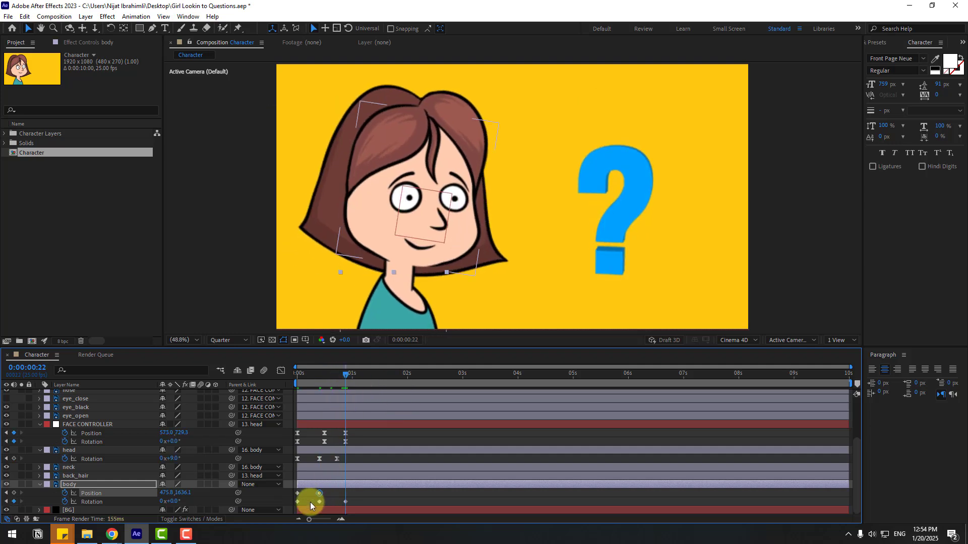
{"action": "left_click_drag", "start_coordinate": [302, 496], "coordinate": [291, 490]}
{"action": "key", "text": "ctrl+c"}
{"action": "key", "text": "ctrl+v"}
Step: Apply Easy Ease to all Position and Rotation keyframes of the body layer, preview the animation and save the project
{"action": "left_click_drag", "start_coordinate": [352, 495], "coordinate": [277, 485]}
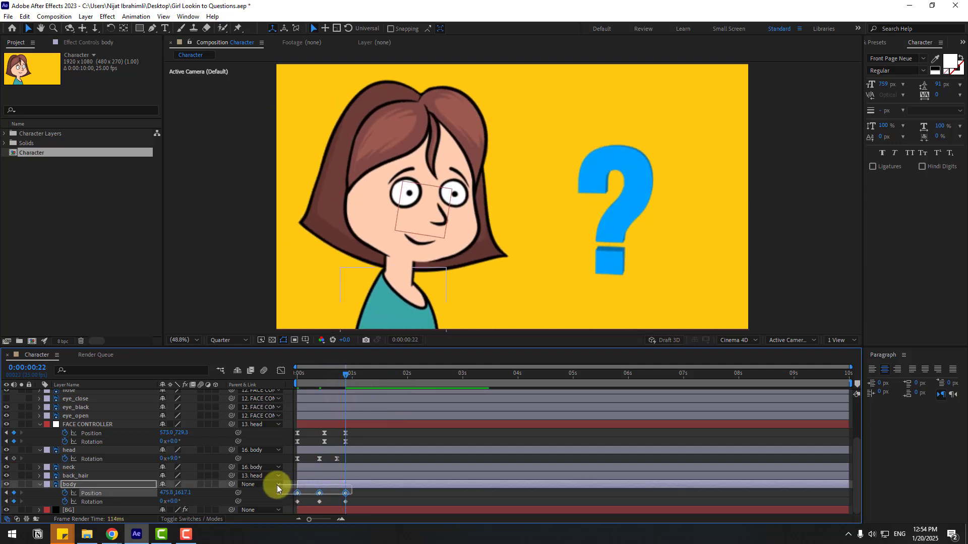
{"action": "right_click", "coordinate": [299, 501]}
{"action": "mouse_move", "coordinate": [342, 494]}
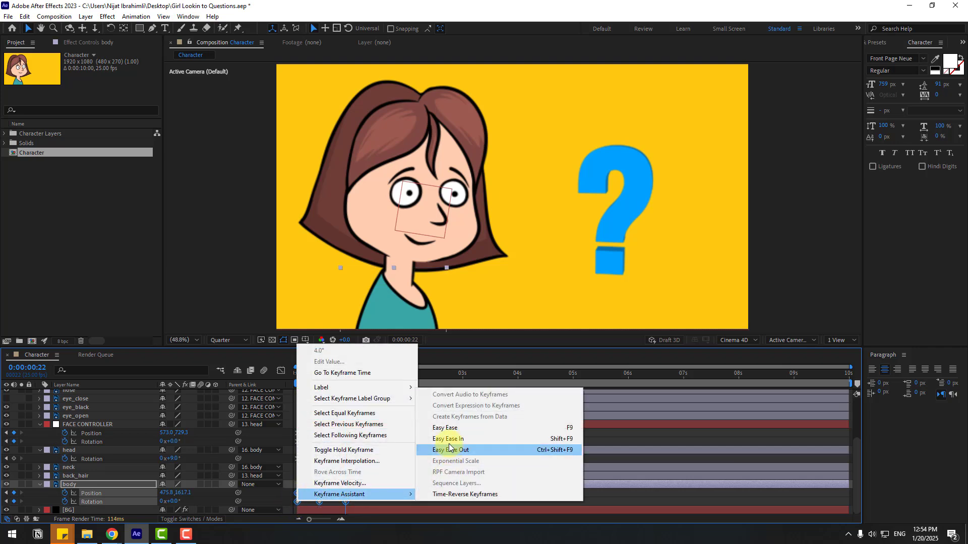
{"action": "left_click", "coordinate": [450, 449]}
{"action": "key", "text": "space"}
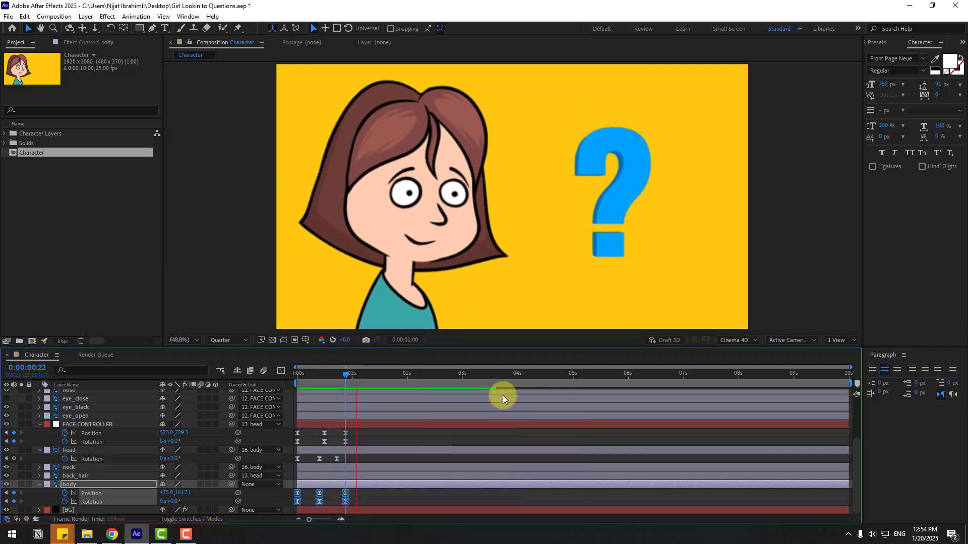
{"action": "key", "text": "ctrl+s"}
Step: Turn on the visibility of the eye_close layer
{"action": "scroll", "coordinate": [119, 433], "scroll_direction": "up", "scroll_amount": 1}
{"action": "left_click", "coordinate": [78, 426]}
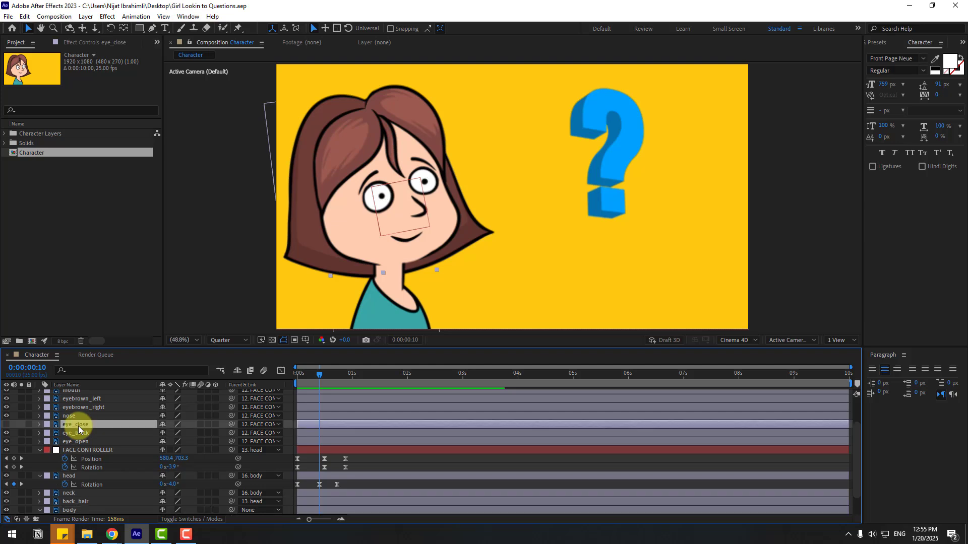
{"action": "left_click", "coordinate": [7, 425]}
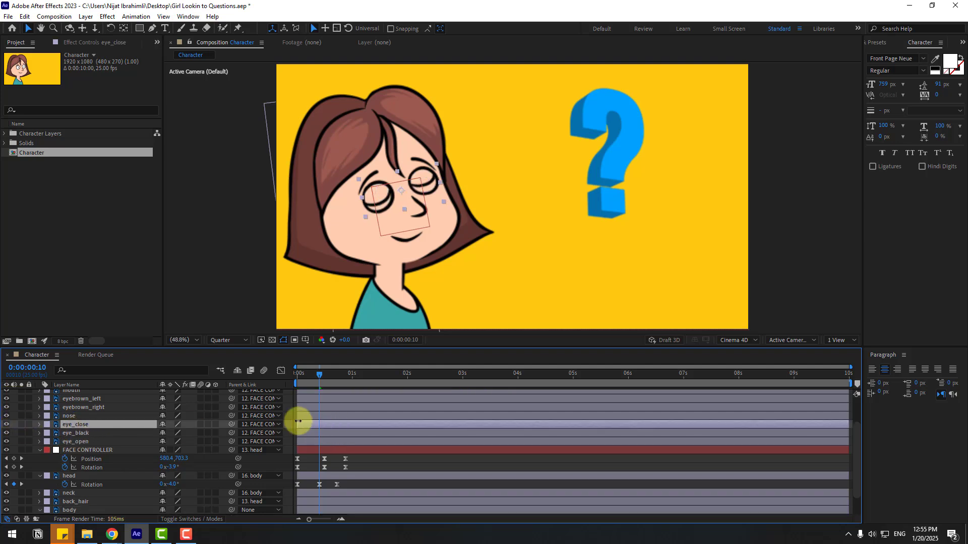
Step: Start the eye_close layer at 0:00:00:10, split it at 0:00:00:13 and delete the remainder, leaving a short blink
{"action": "left_click_drag", "start_coordinate": [321, 425], "coordinate": [326, 422]}
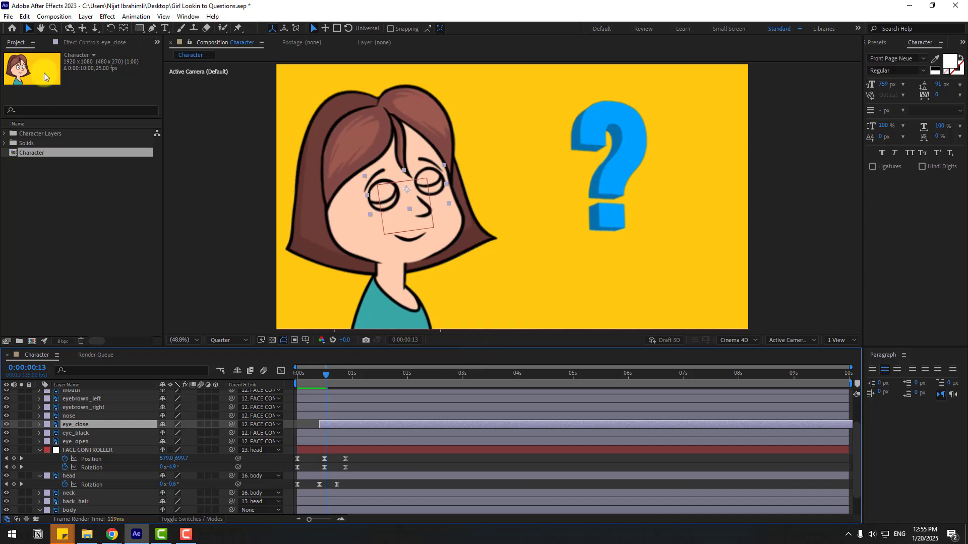
{"action": "left_click", "coordinate": [24, 16]}
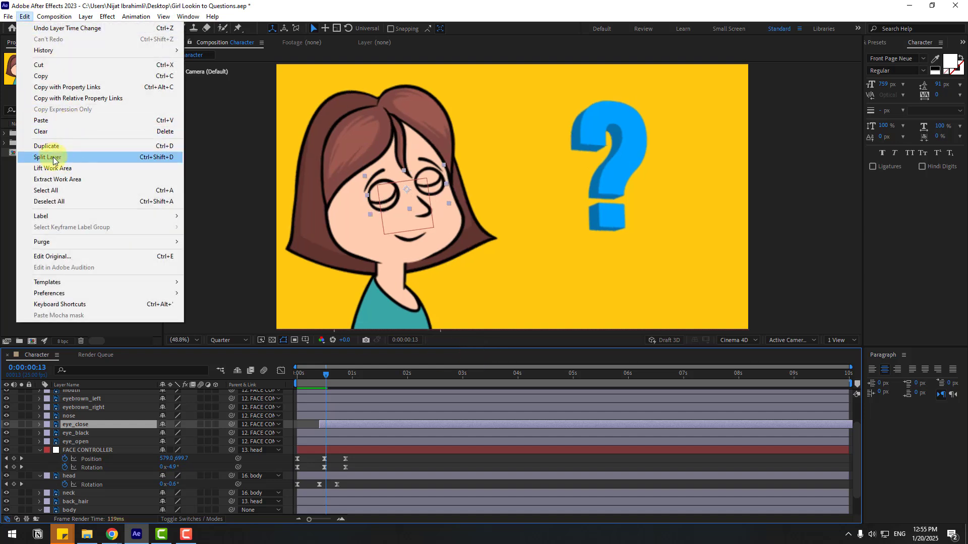
{"action": "left_click", "coordinate": [53, 158]}
{"action": "left_click", "coordinate": [314, 376]}
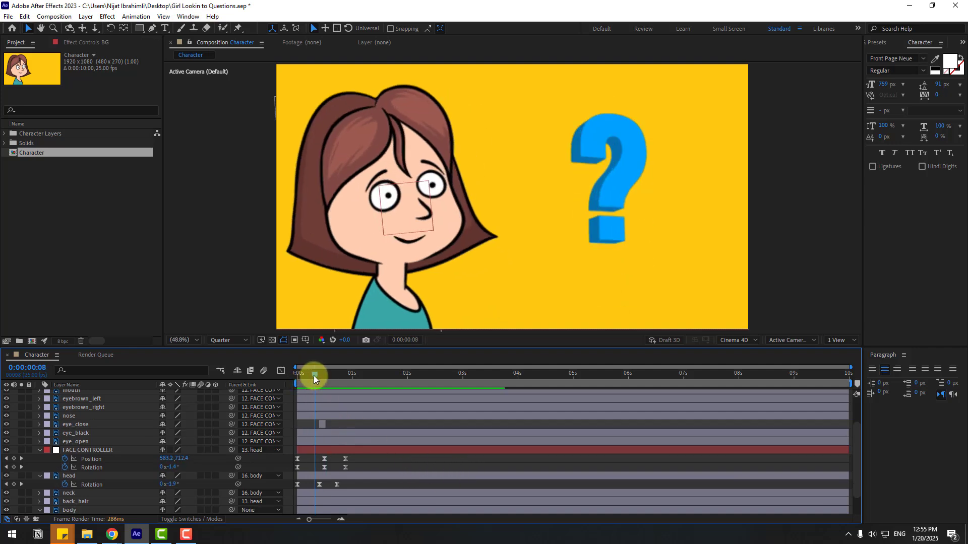
{"action": "mouse_move", "coordinate": [312, 376]}
{"action": "left_mouse_down"}
{"action": "mouse_move", "coordinate": [328, 374]}
{"action": "mouse_move", "coordinate": [307, 380]}
{"action": "left_mouse_up"}
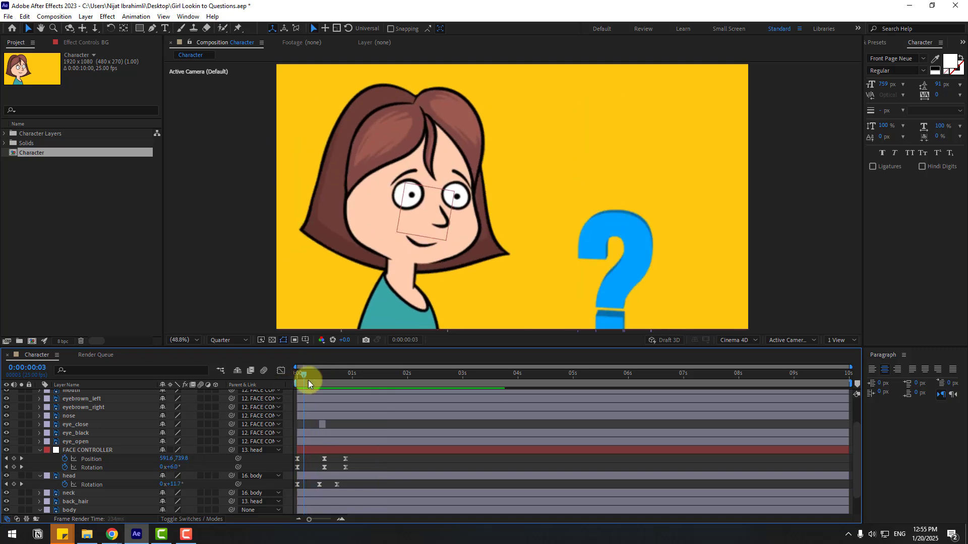
Step: Move the eye_black pupils down to 64.1, 28.0 and create their Position keyframe at 0:00:00:00
{"action": "left_click", "coordinate": [76, 433]}
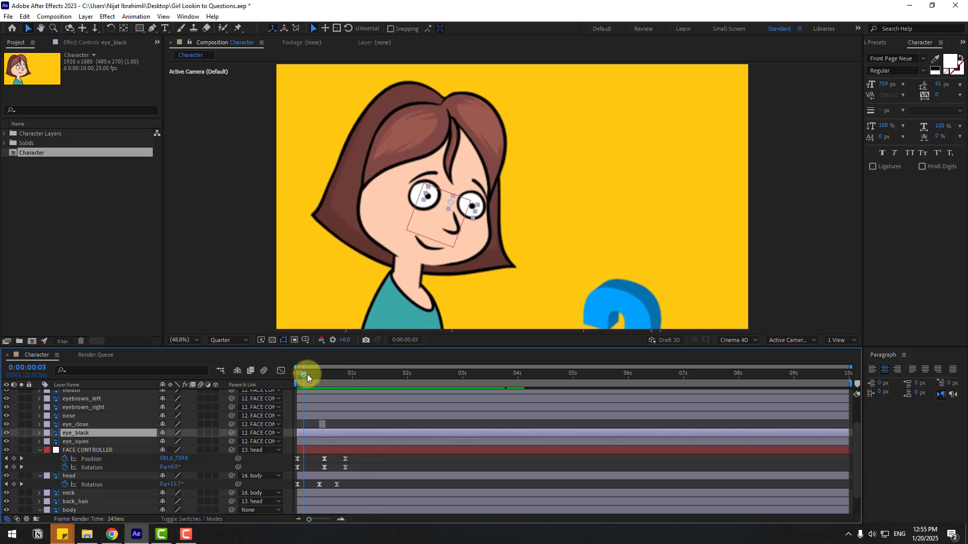
{"action": "key", "text": "p"}
{"action": "key", "text": "slash"}
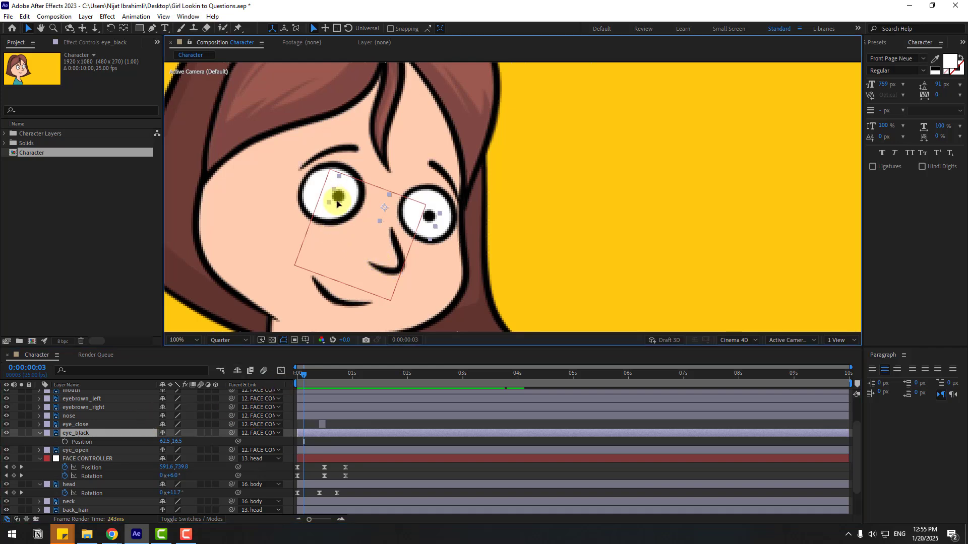
{"action": "left_click_drag", "start_coordinate": [337, 201], "coordinate": [335, 208]}
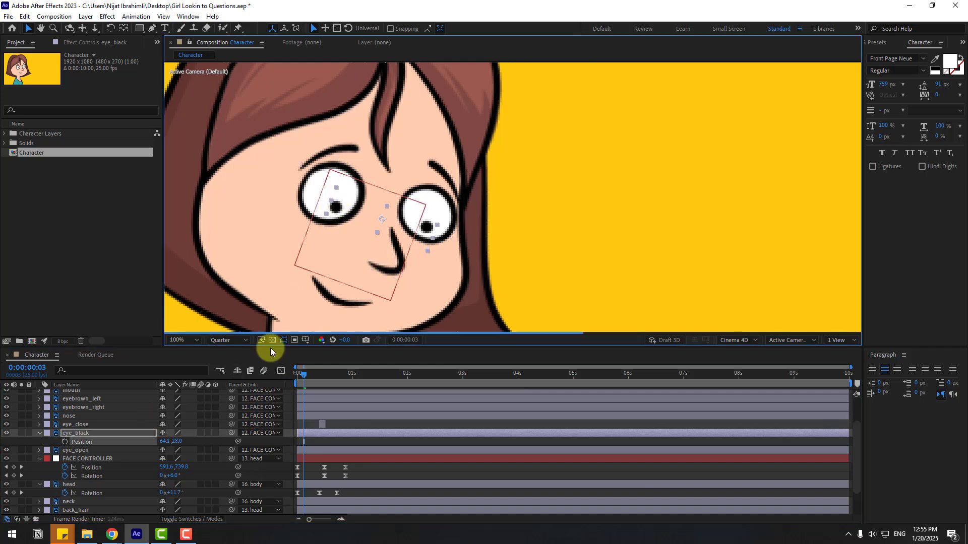
{"action": "left_click", "coordinate": [295, 375]}
{"action": "left_click", "coordinate": [69, 433]}
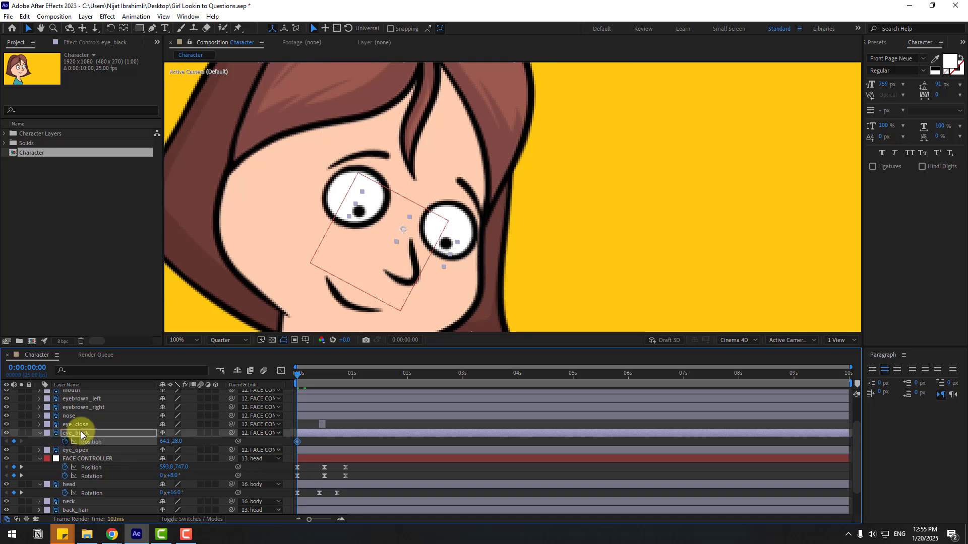
Step: Keyframe the eye_black pupils at 72.7, 11.4 on 0:00:00:09, hold them briefly, and place them at 73.2, 14.3 on 0:00:00:22
{"action": "scroll", "coordinate": [392, 278], "scroll_direction": "down", "scroll_amount": 2}
{"action": "left_click", "coordinate": [301, 377]}
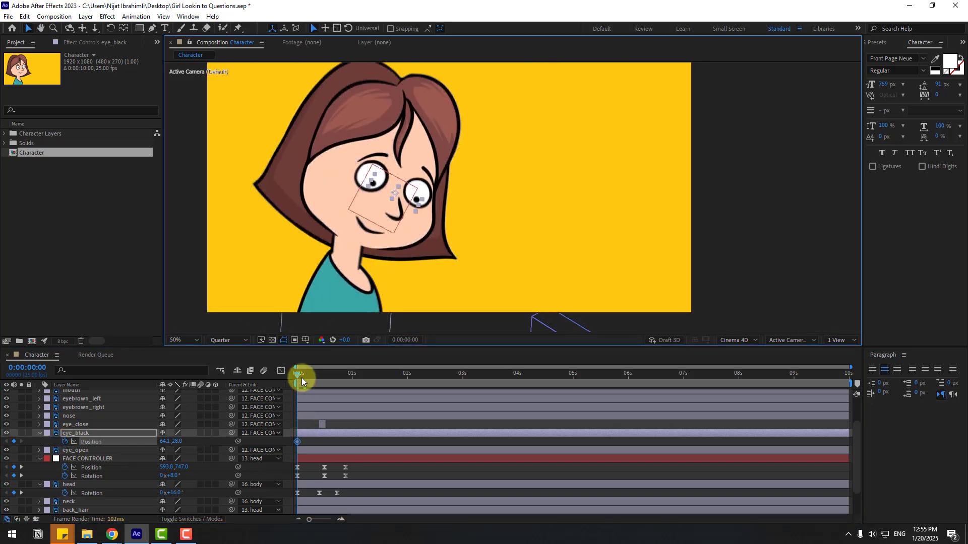
{"action": "mouse_move", "coordinate": [301, 377]}
{"action": "left_mouse_down"}
{"action": "mouse_move", "coordinate": [325, 379]}
{"action": "mouse_move", "coordinate": [317, 375]}
{"action": "left_mouse_up"}
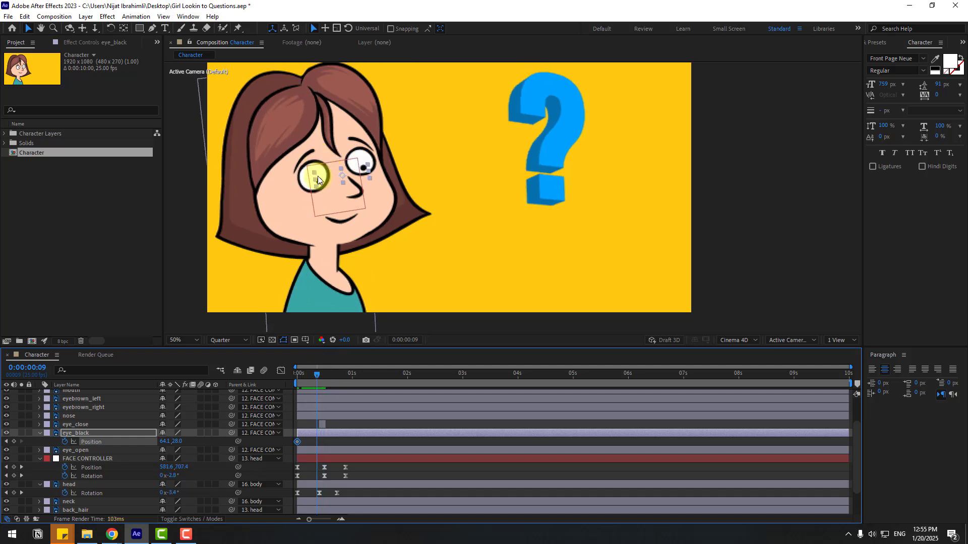
{"action": "left_click_drag", "start_coordinate": [318, 180], "coordinate": [320, 177]}
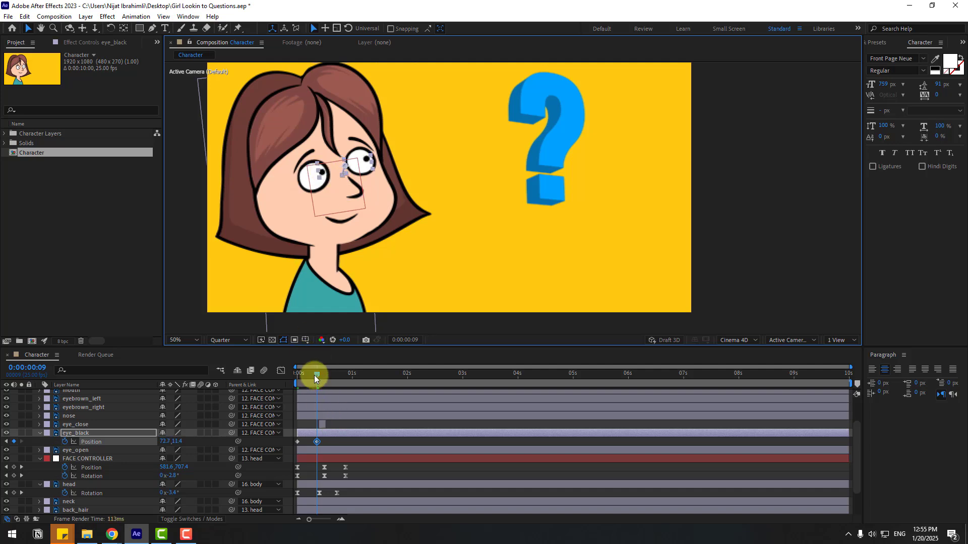
{"action": "left_click_drag", "start_coordinate": [313, 375], "coordinate": [346, 374]}
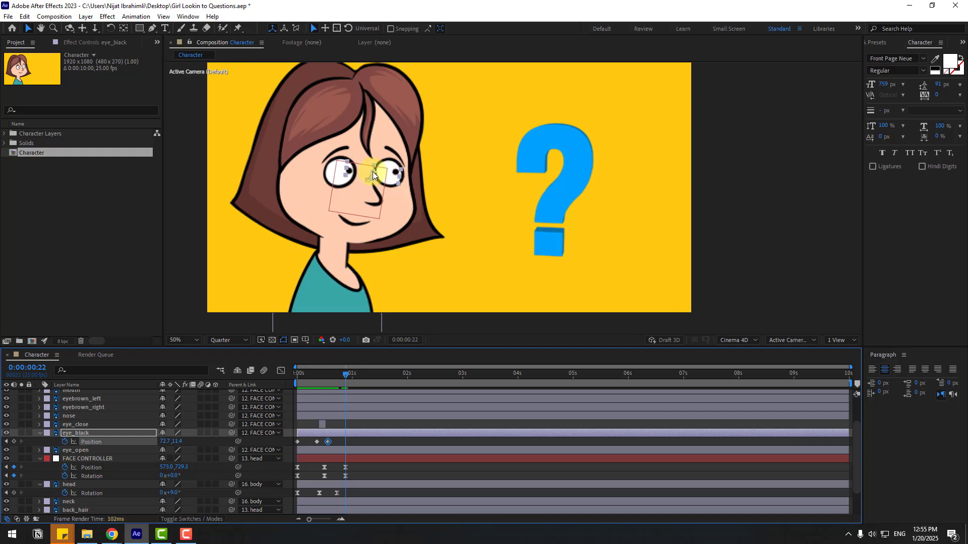
{"action": "left_click_drag", "start_coordinate": [373, 171], "coordinate": [371, 176]}
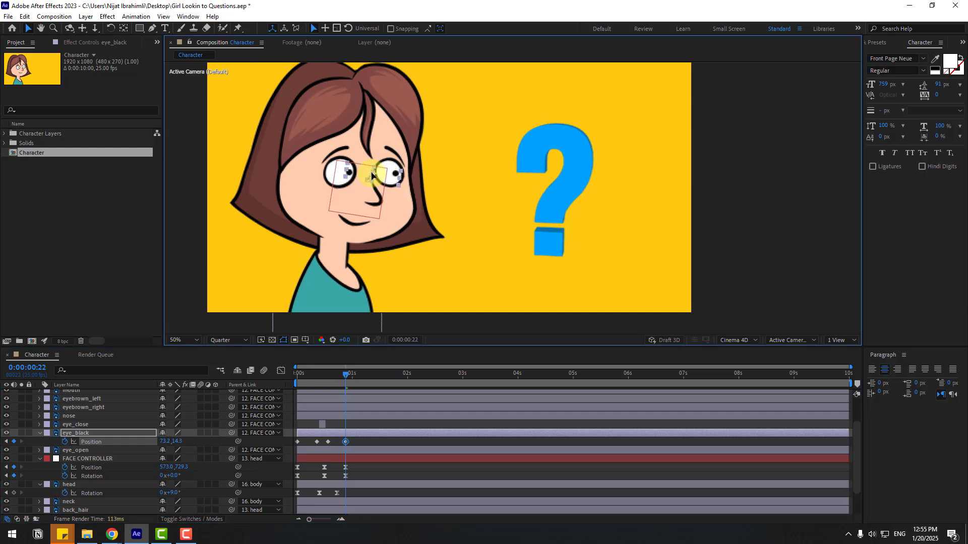
Step: Apply Easy Ease to all Position keyframes of the eye_black layer and save the project
{"action": "left_click_drag", "start_coordinate": [353, 443], "coordinate": [297, 440]}
{"action": "right_click", "coordinate": [297, 441]}
{"action": "mouse_move", "coordinate": [314, 437]}
{"action": "left_click", "coordinate": [464, 465]}
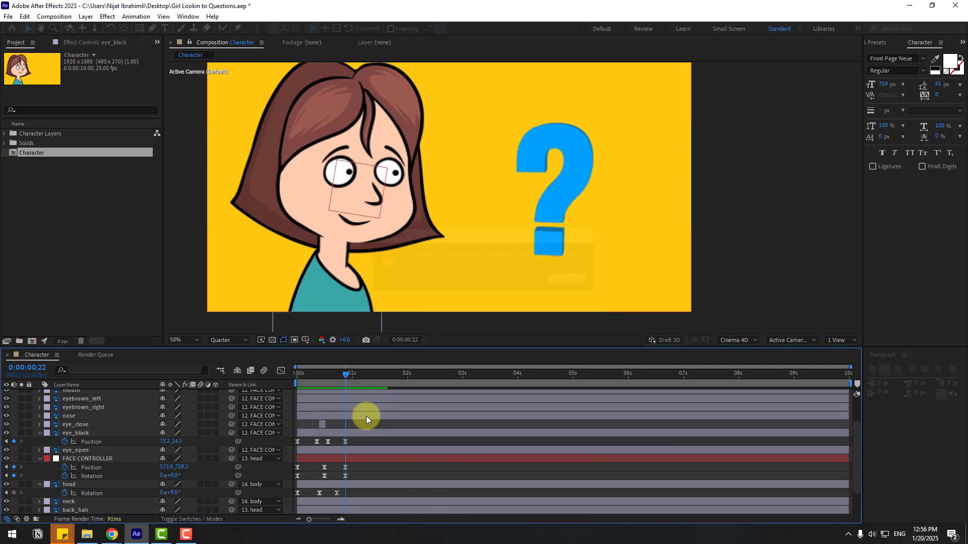
Step: Create a Rotation keyframe for the hair_right layer at 0:00:00:00 and set it to -5.0°
{"action": "left_click", "coordinate": [343, 377]}
{"action": "left_click_drag", "start_coordinate": [318, 377], "coordinate": [294, 374]}
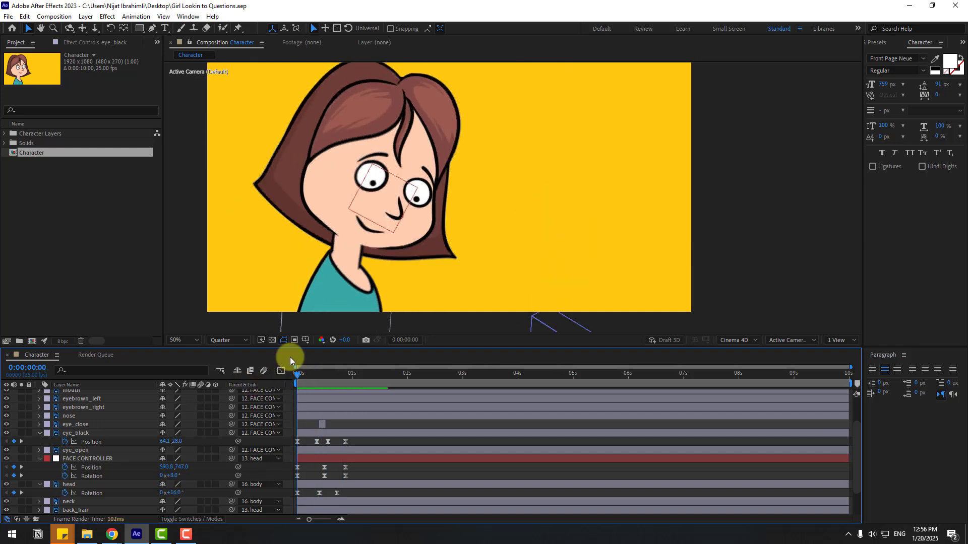
{"action": "left_click", "coordinate": [387, 63]}
{"action": "scroll", "coordinate": [167, 423], "scroll_direction": "up", "scroll_amount": 3}
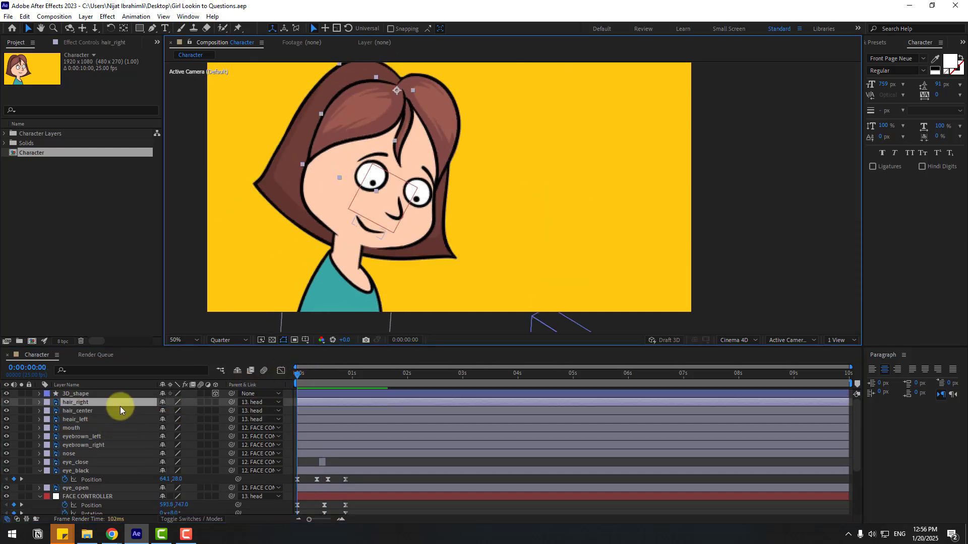
{"action": "key", "text": "r"}
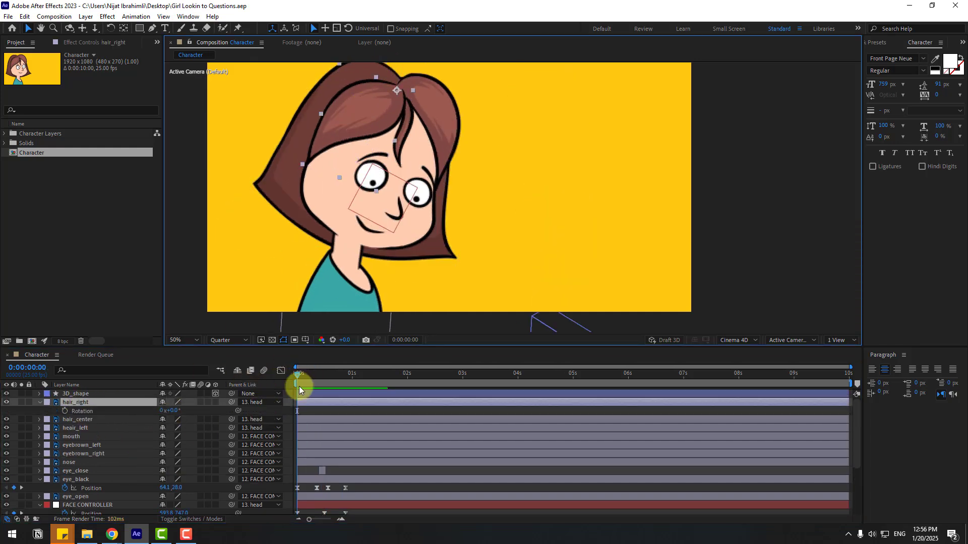
{"action": "left_click", "coordinate": [65, 411]}
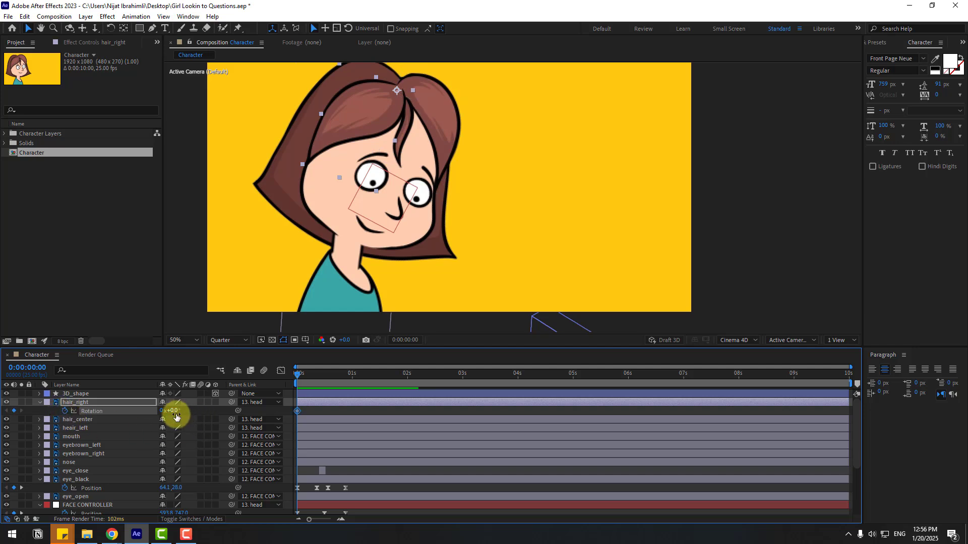
{"action": "left_click_drag", "start_coordinate": [173, 414], "coordinate": [170, 411]}
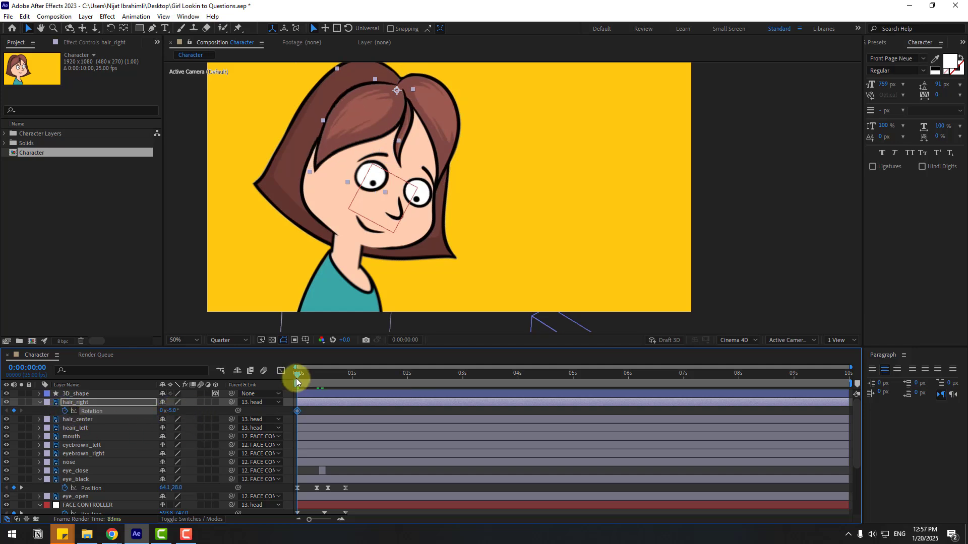
Step: Set the hair_right Rotation to 6.0° at 0:00:00:09, 3° at 0:00:00:16 and 0° at 0:00:01:00
{"action": "left_click_drag", "start_coordinate": [295, 378], "coordinate": [320, 382]}
{"action": "left_click_drag", "start_coordinate": [179, 411], "coordinate": [180, 411]}
{"action": "left_click_drag", "start_coordinate": [329, 376], "coordinate": [332, 377]}
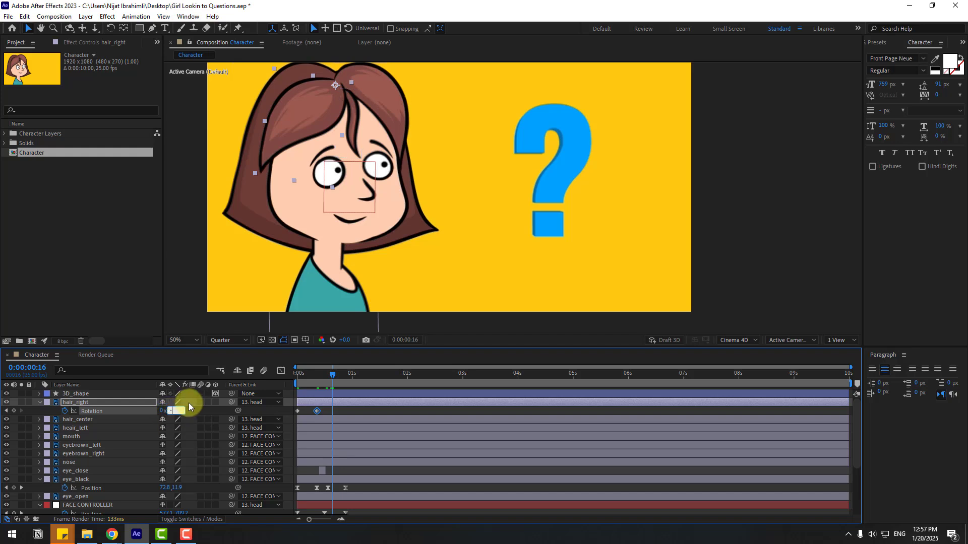
{"action": "type", "text": "3"}
{"action": "key", "text": "Return"}
{"action": "left_click_drag", "start_coordinate": [335, 376], "coordinate": [353, 381]}
{"action": "left_click", "coordinate": [172, 412]}
{"action": "type", "text": "0"}
{"action": "key", "text": "Return"}
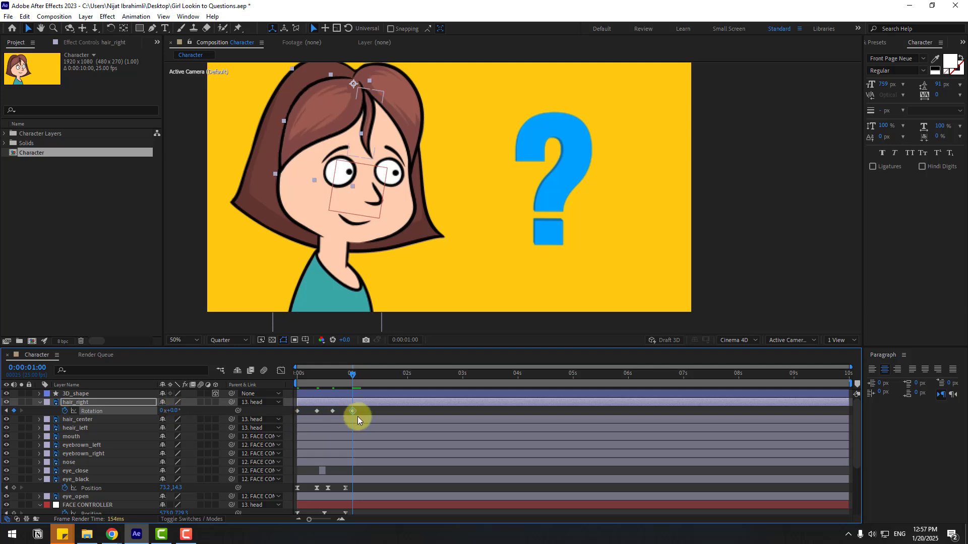
Step: Apply Easy Ease to all hair_right Rotation keyframes and preview the animation with the work area ending at 0:00:01:19
{"action": "left_click_drag", "start_coordinate": [359, 416], "coordinate": [295, 409]}
{"action": "right_click", "coordinate": [297, 412]}
{"action": "mouse_move", "coordinate": [301, 406]}
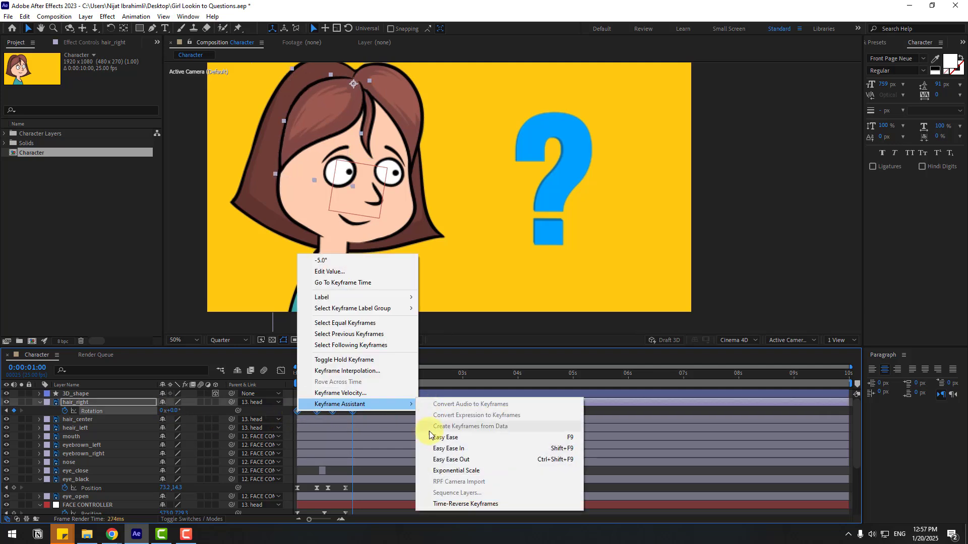
{"action": "left_click", "coordinate": [446, 437]}
{"action": "left_click_drag", "start_coordinate": [368, 374], "coordinate": [395, 374]}
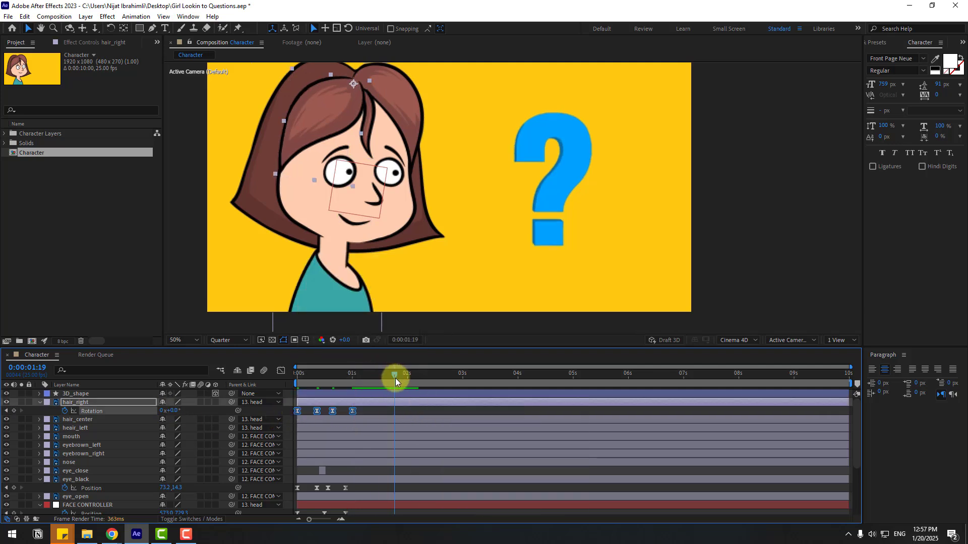
{"action": "key", "text": "space"}
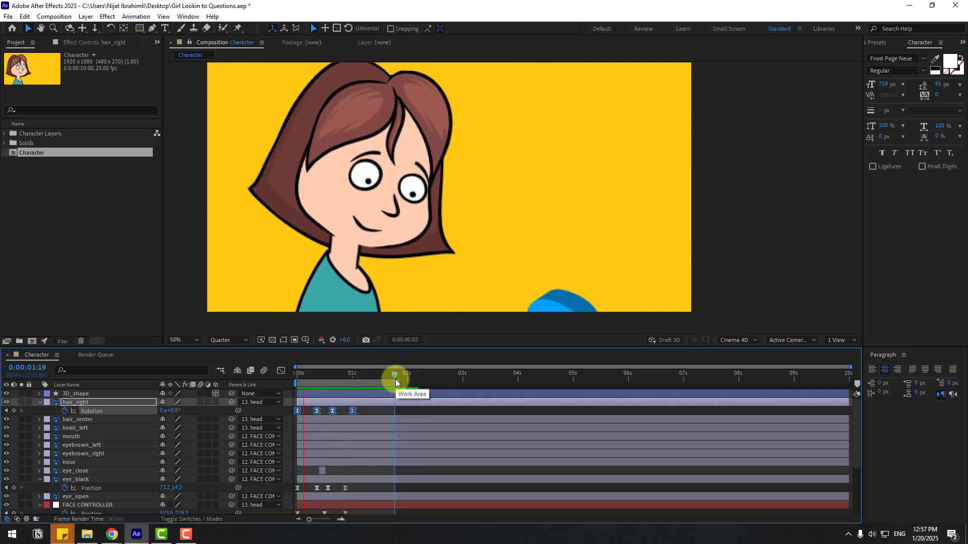
{"action": "key", "text": "space"}
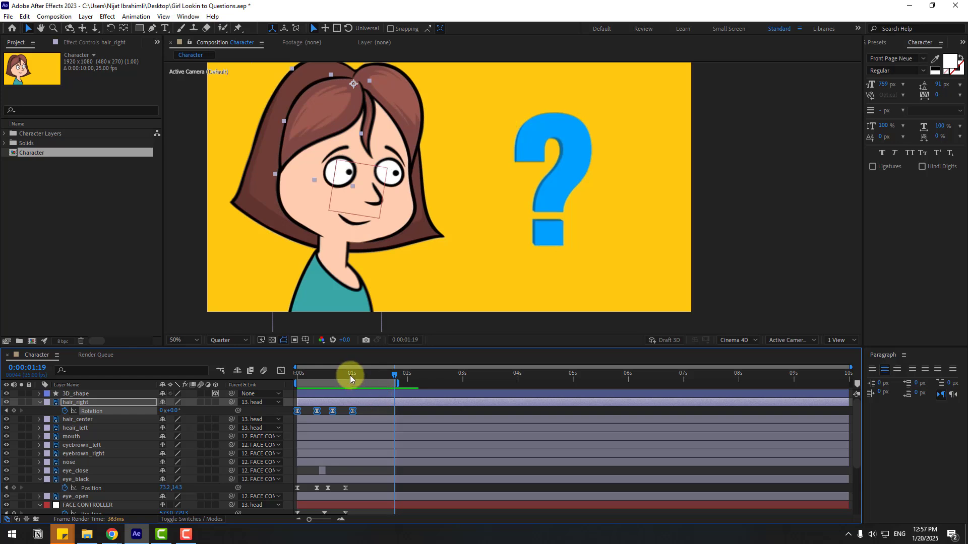
Step: Create a Rotation keyframe for the hair_center layer at 0:00:00:00 and rotate it to 25.0° at 0:00:00:09
{"action": "left_click_drag", "start_coordinate": [350, 375], "coordinate": [271, 380]}
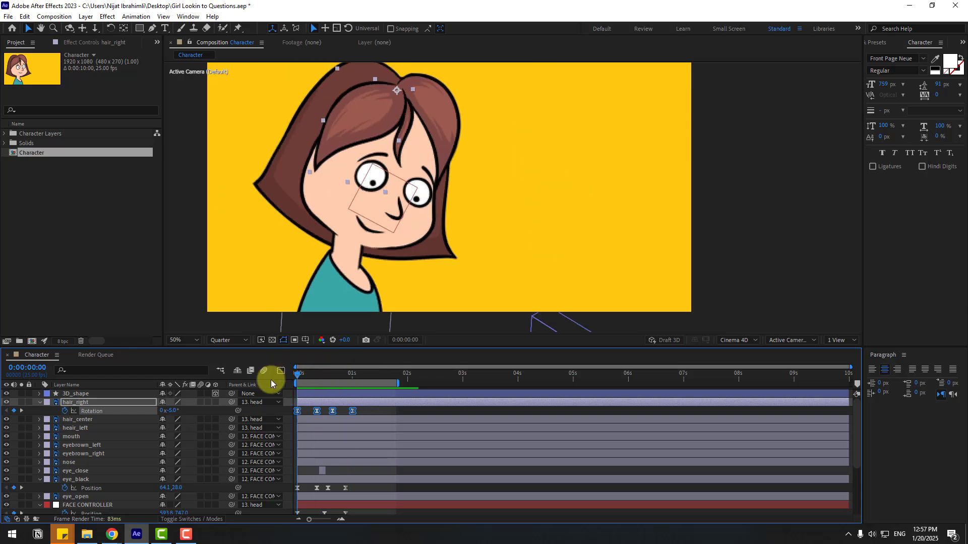
{"action": "left_click", "coordinate": [86, 421]}
{"action": "key", "text": "r"}
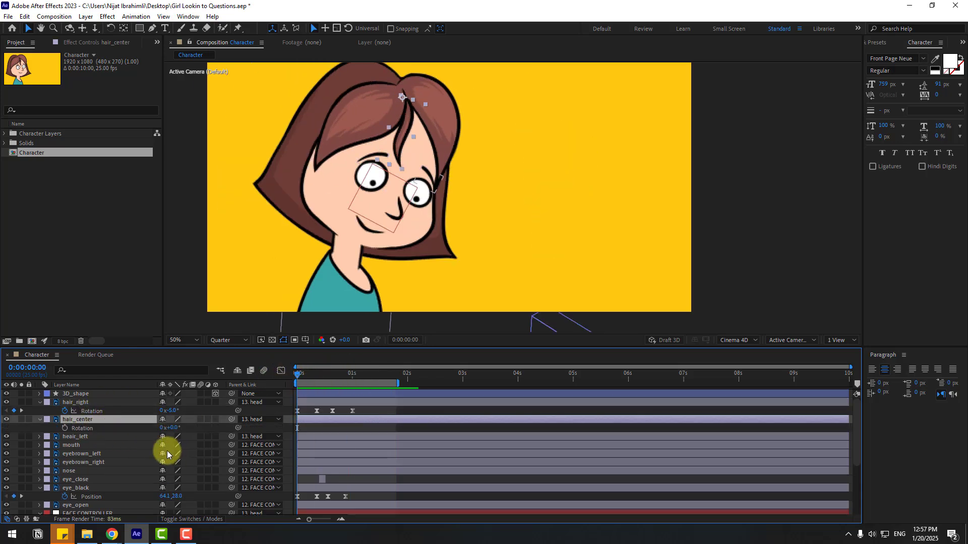
{"action": "left_click", "coordinate": [65, 428]}
{"action": "left_click_drag", "start_coordinate": [303, 373], "coordinate": [317, 377]}
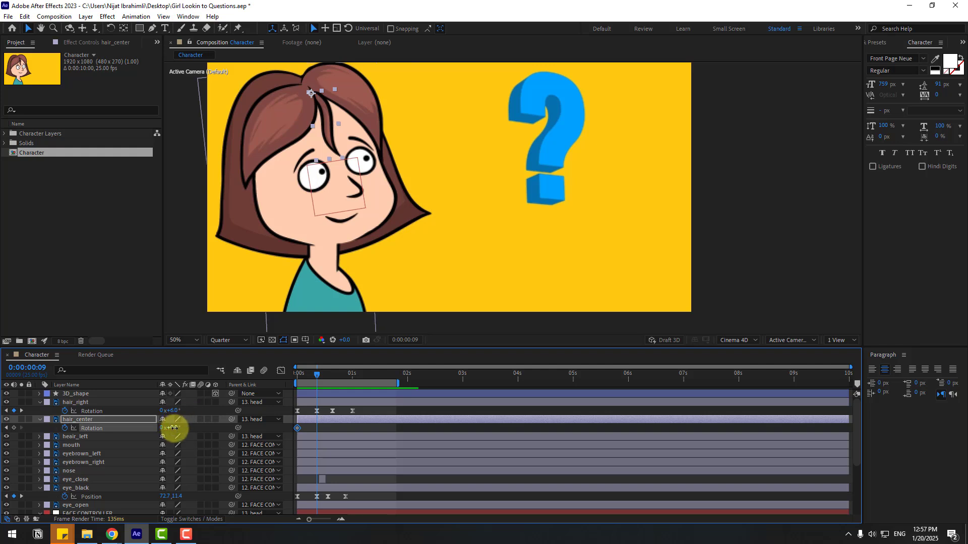
{"action": "left_click_drag", "start_coordinate": [173, 428], "coordinate": [185, 428]}
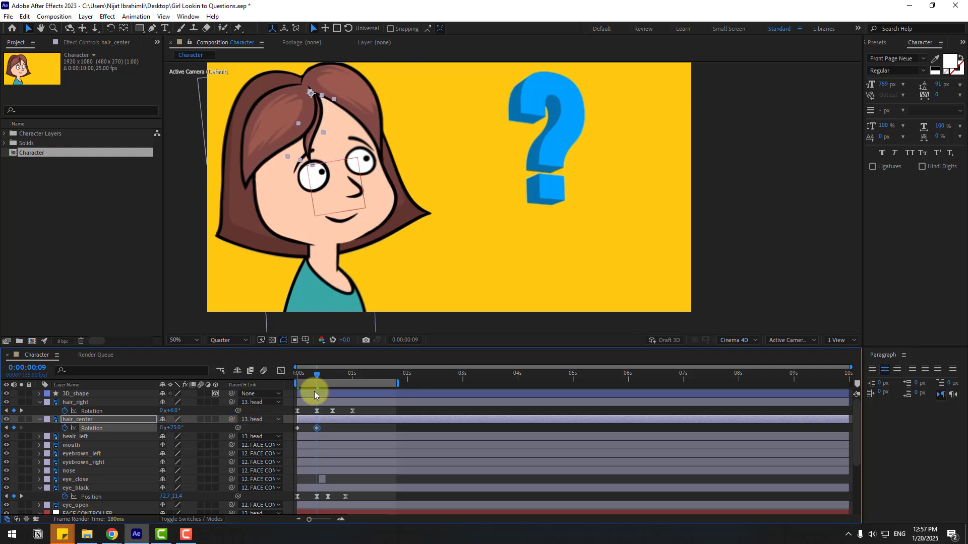
Step: Reduce the hair_center Rotation at 0:00:00:16 and set it to 13.0° at 0:00:01:01
{"action": "left_click_drag", "start_coordinate": [319, 374], "coordinate": [331, 377]}
{"action": "left_click_drag", "start_coordinate": [172, 428], "coordinate": [174, 428]}
{"action": "left_click_drag", "start_coordinate": [347, 376], "coordinate": [354, 375]}
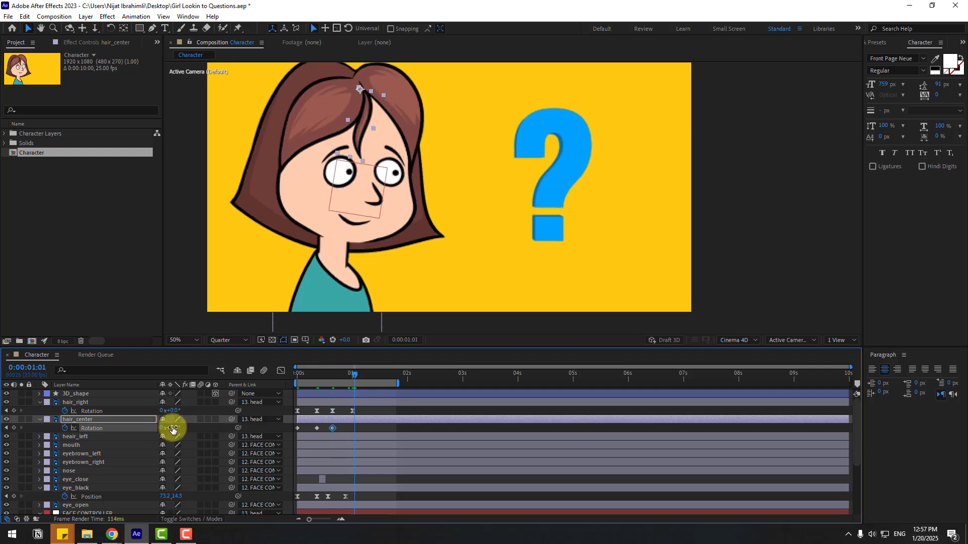
{"action": "left_click_drag", "start_coordinate": [175, 428], "coordinate": [174, 428]}
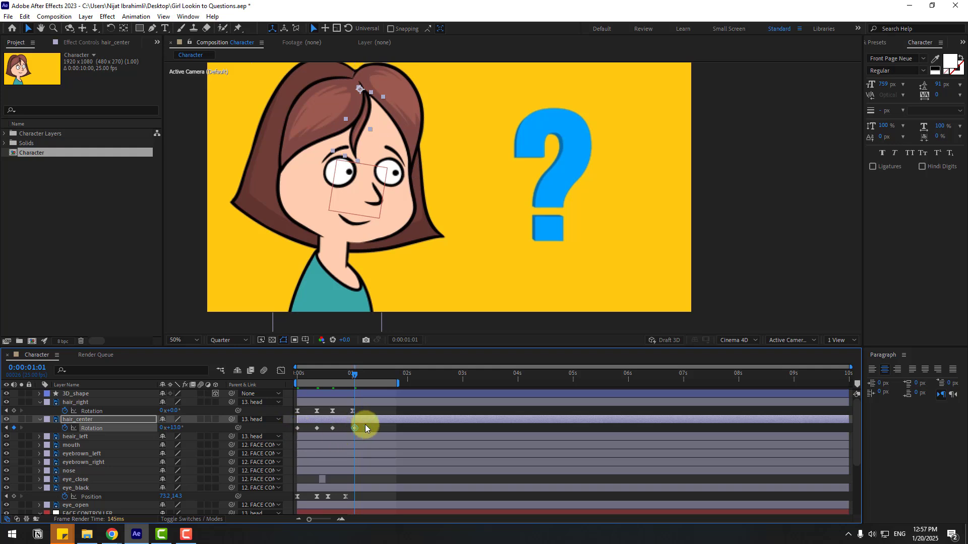
Step: Apply Easy Ease to all hair_center Rotation keyframes, shift them slightly later in time and preview the hair motion
{"action": "left_click_drag", "start_coordinate": [294, 432], "coordinate": [297, 431]}
{"action": "right_click", "coordinate": [297, 431]}
{"action": "mouse_move", "coordinate": [411, 423]}
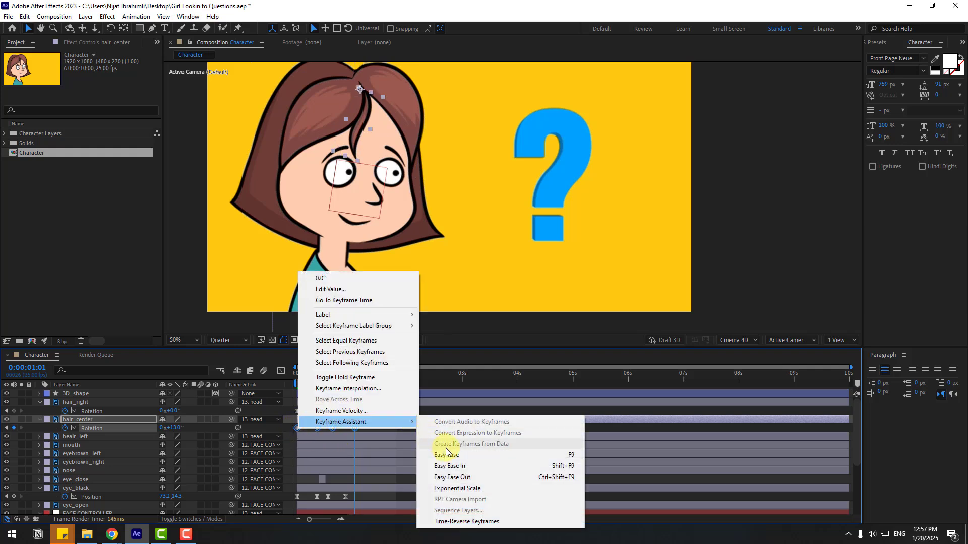
{"action": "left_click", "coordinate": [462, 456]}
{"action": "key", "text": "space"}
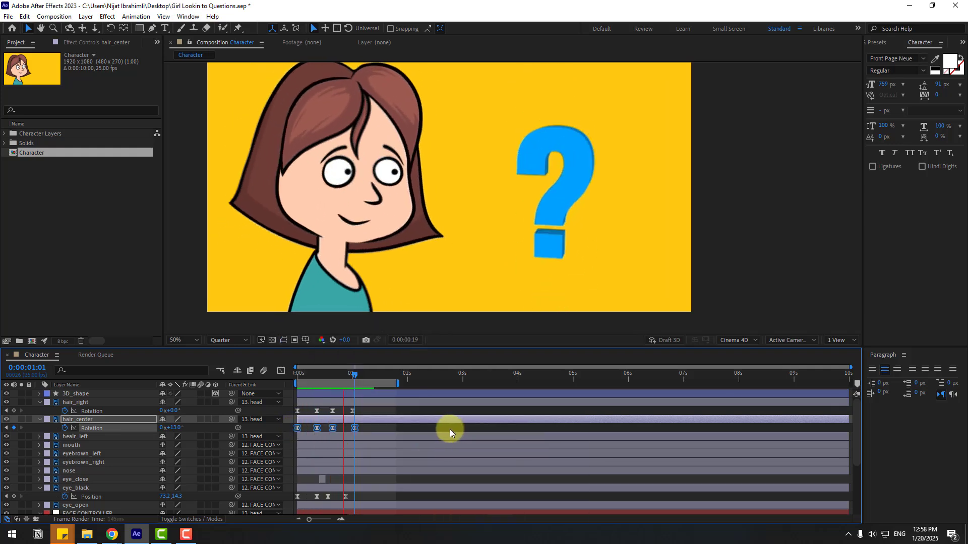
{"action": "key", "text": "space"}
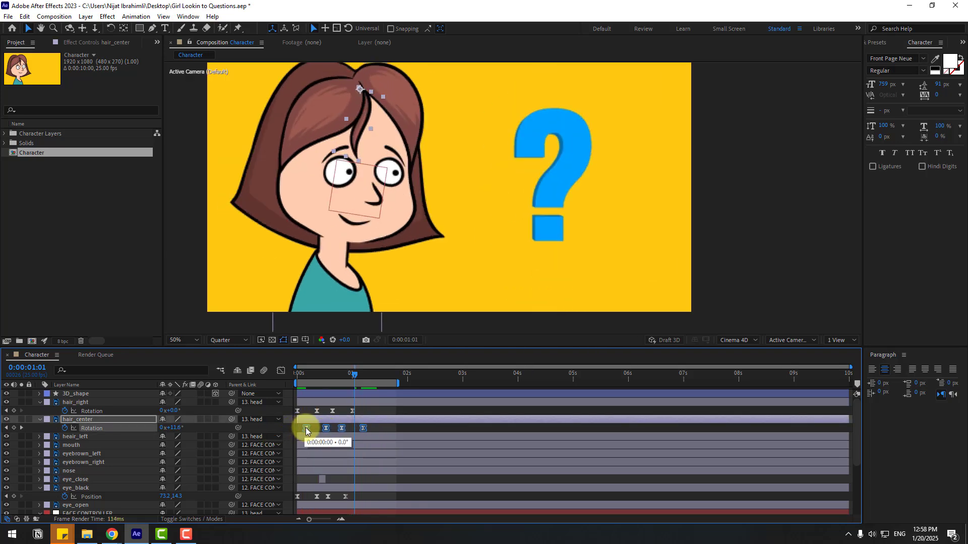
{"action": "key", "text": "space"}
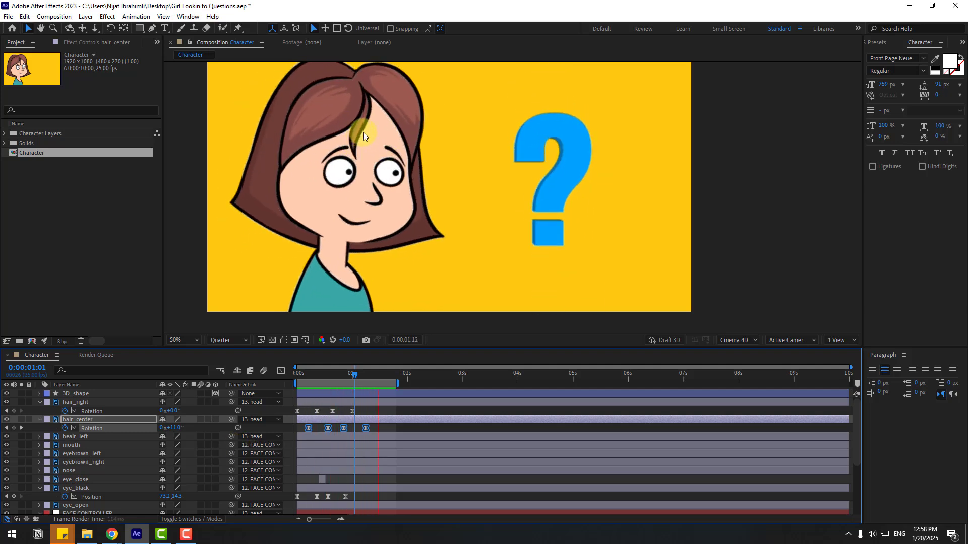
Step: Create a Rotation keyframe for the heair_left layer at 0:00:00:00, rotate it at 0:00:00:07 and set it to 0.0° at 0:00:00:20
{"action": "key", "text": "space"}
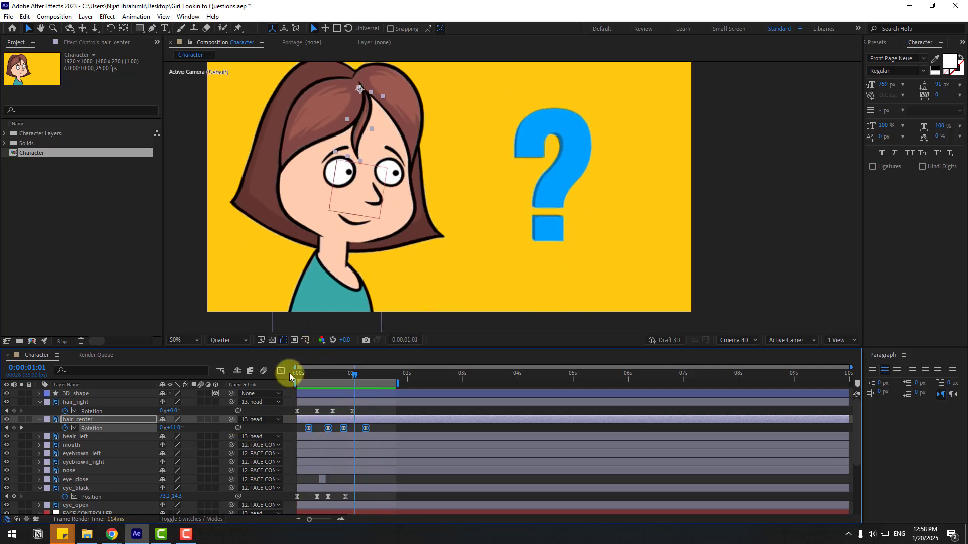
{"action": "left_click", "coordinate": [68, 436]}
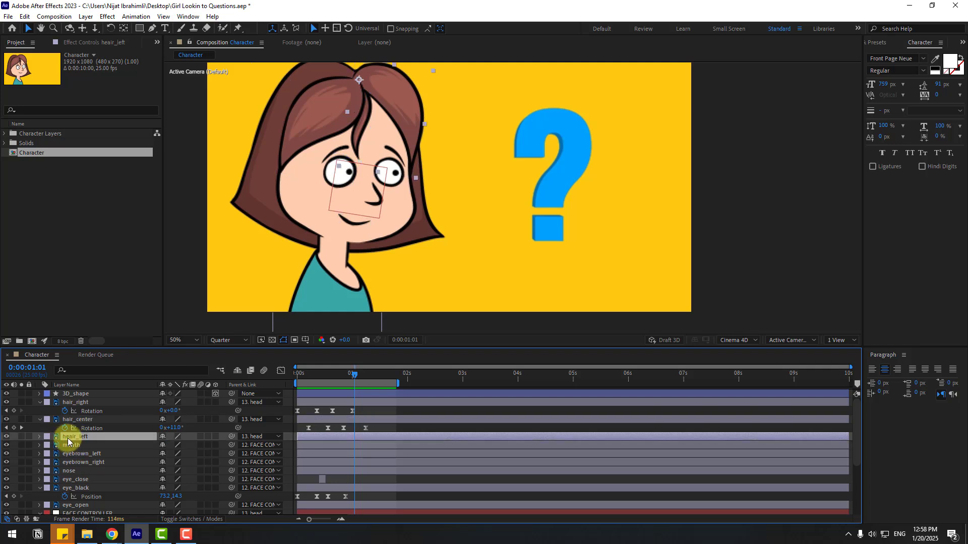
{"action": "key", "text": "r"}
{"action": "left_click_drag", "start_coordinate": [353, 374], "coordinate": [313, 373]}
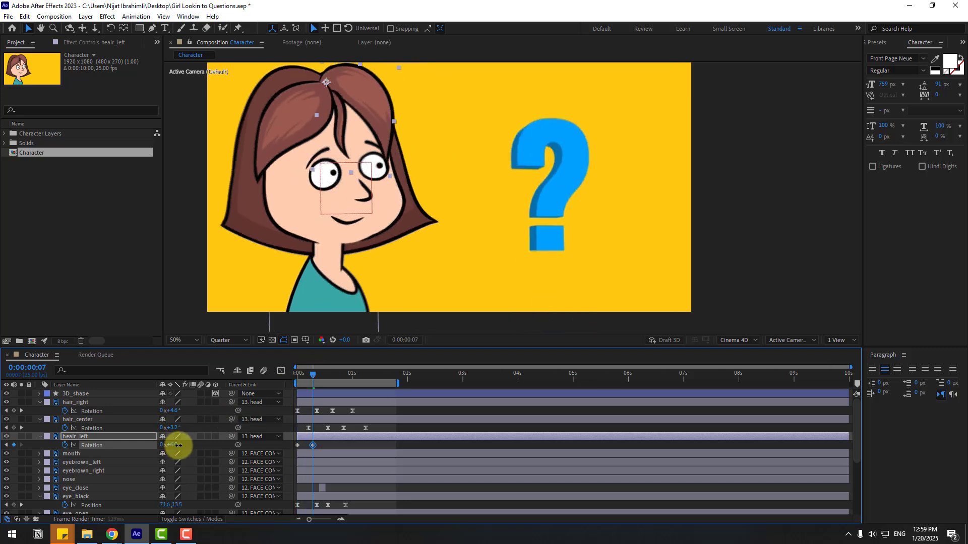
{"action": "left_click_drag", "start_coordinate": [324, 379], "coordinate": [342, 376]}
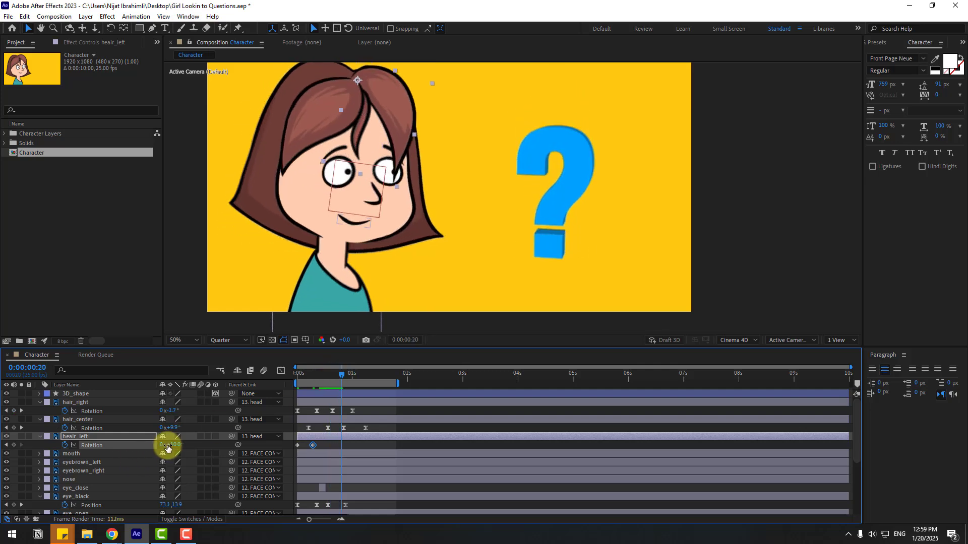
{"action": "left_click", "coordinate": [173, 445]}
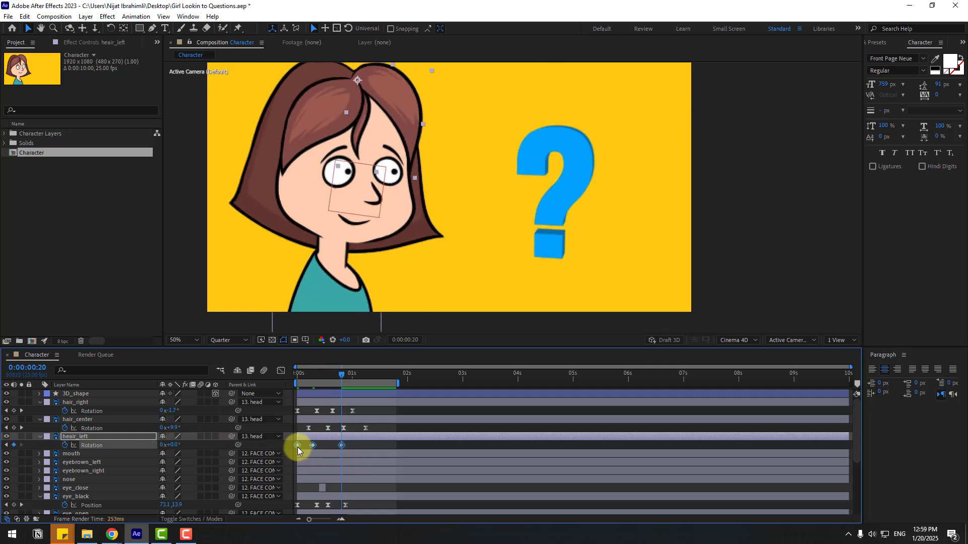
Step: Apply Easy Ease to all heair_left Rotation keyframes, shift the middle one slightly later in time and preview the animation
{"action": "right_click", "coordinate": [297, 450]}
{"action": "mouse_move", "coordinate": [348, 440]}
{"action": "left_click", "coordinate": [438, 380]}
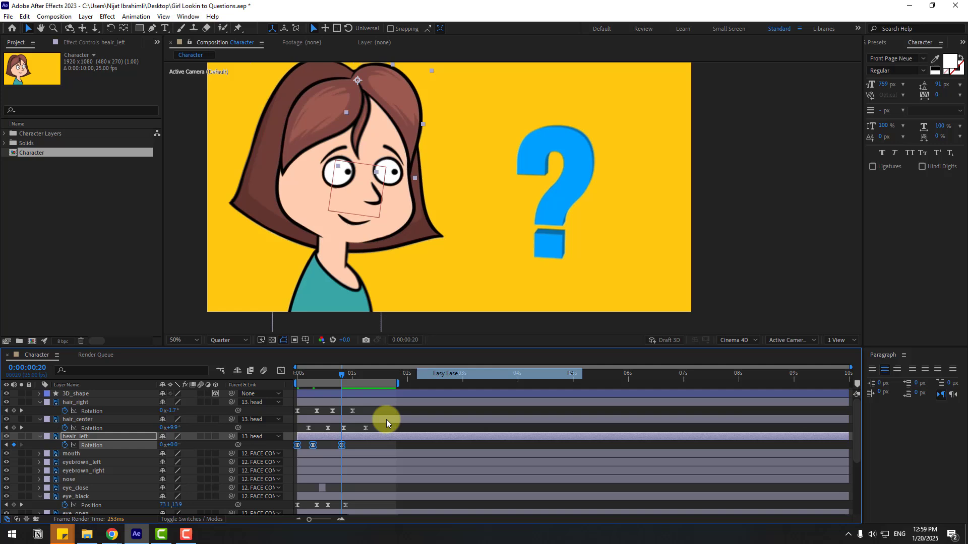
{"action": "left_click", "coordinate": [355, 445]}
{"action": "left_click_drag", "start_coordinate": [312, 446], "coordinate": [318, 445]}
{"action": "key", "text": "space"}
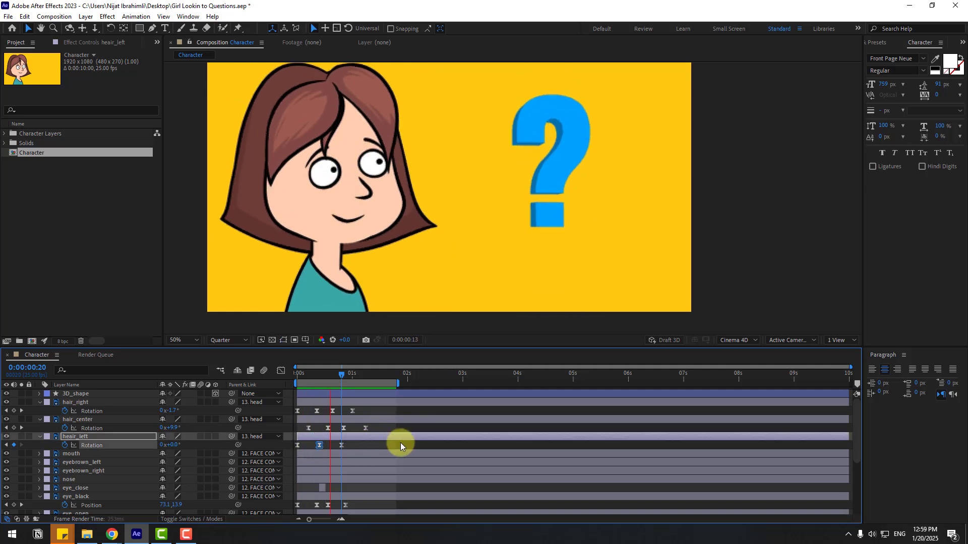